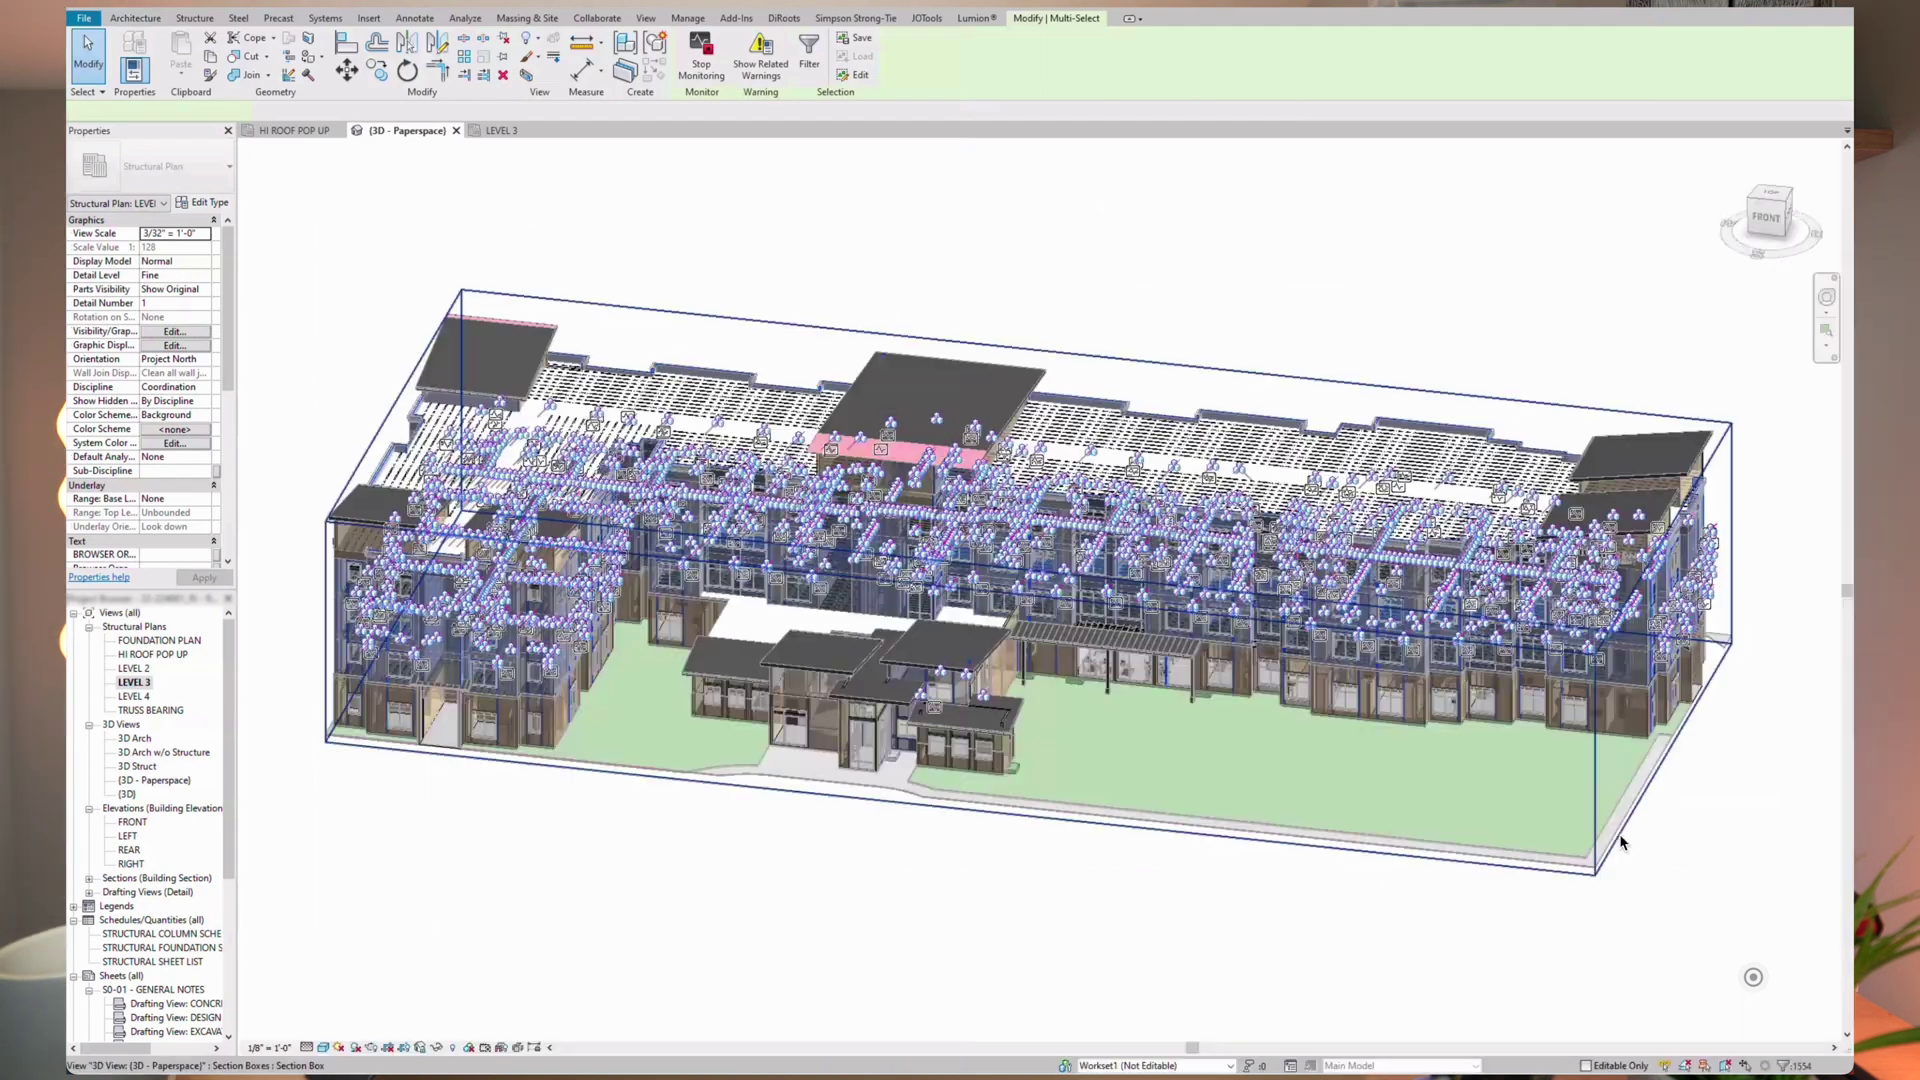
Select the linked hotel RVT model, isolate it with HI, then select the section box.
click(1620, 837)
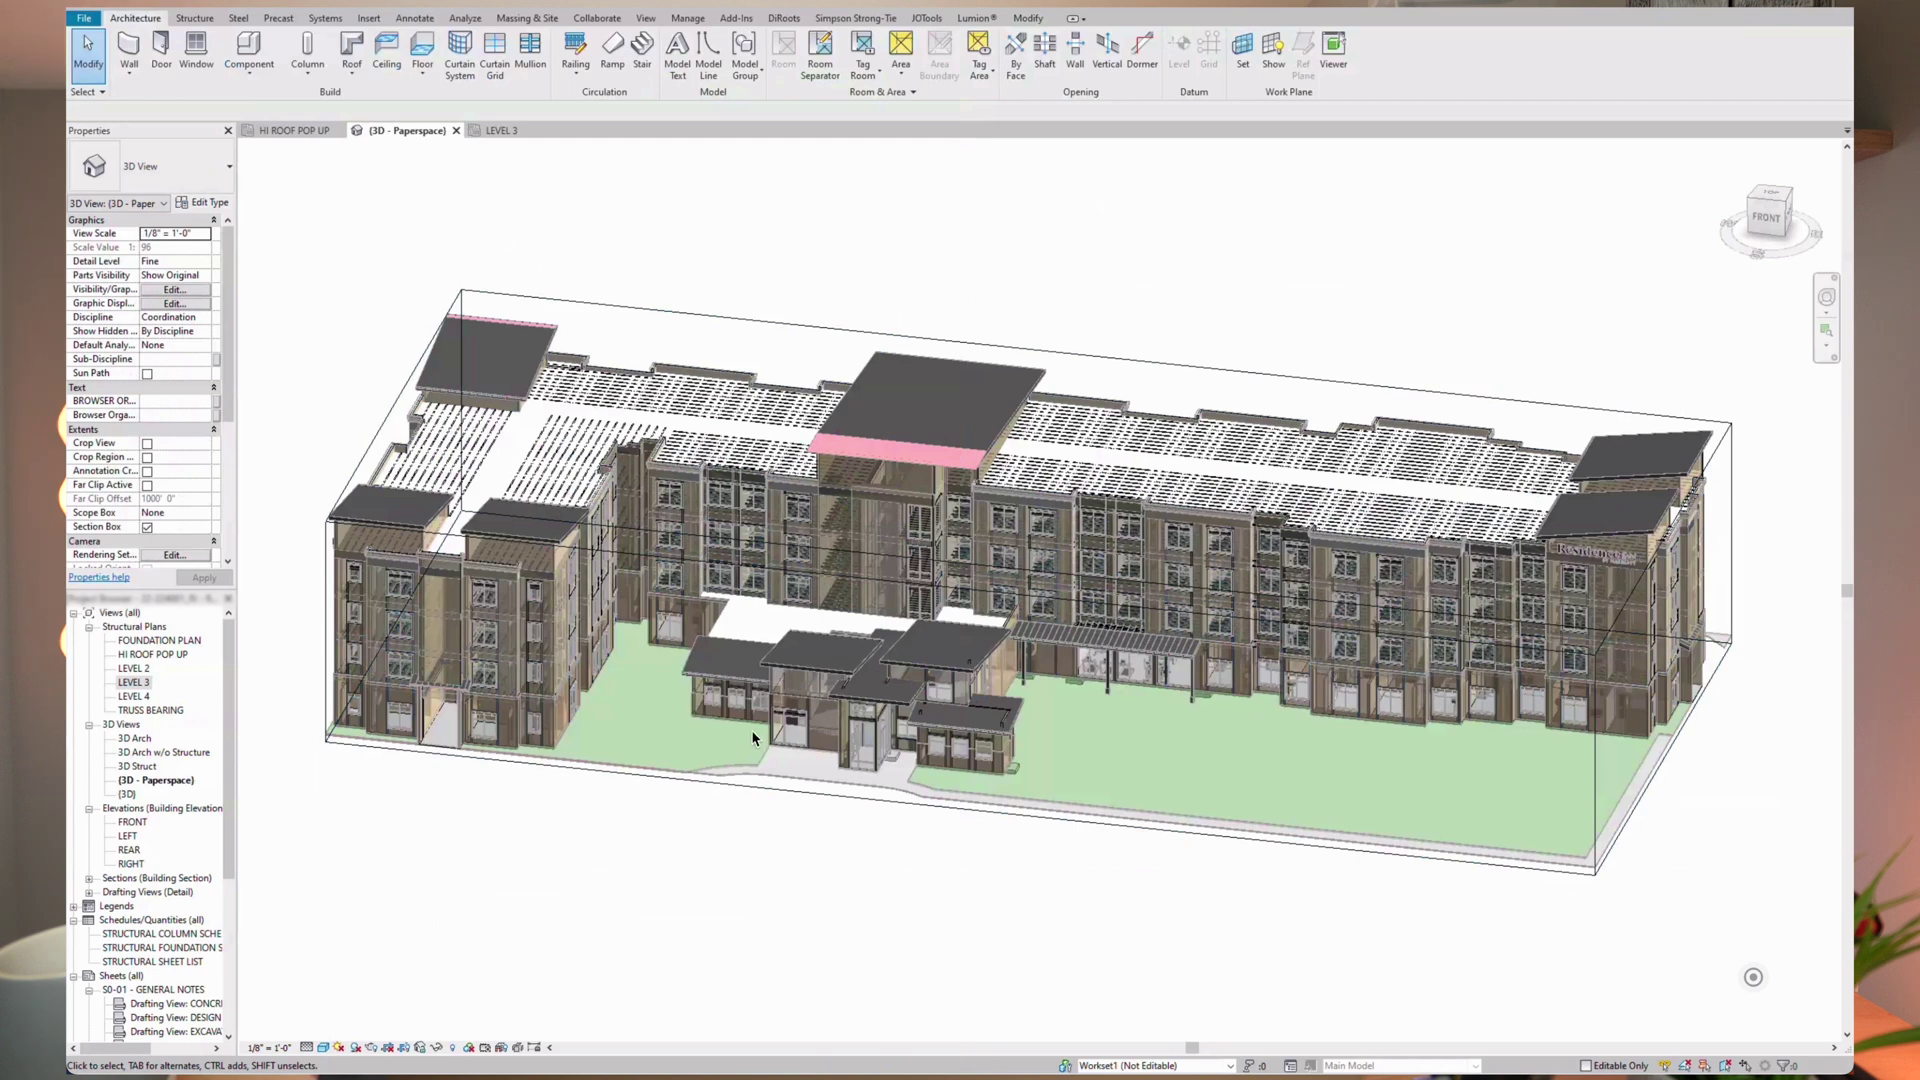
click(755, 768)
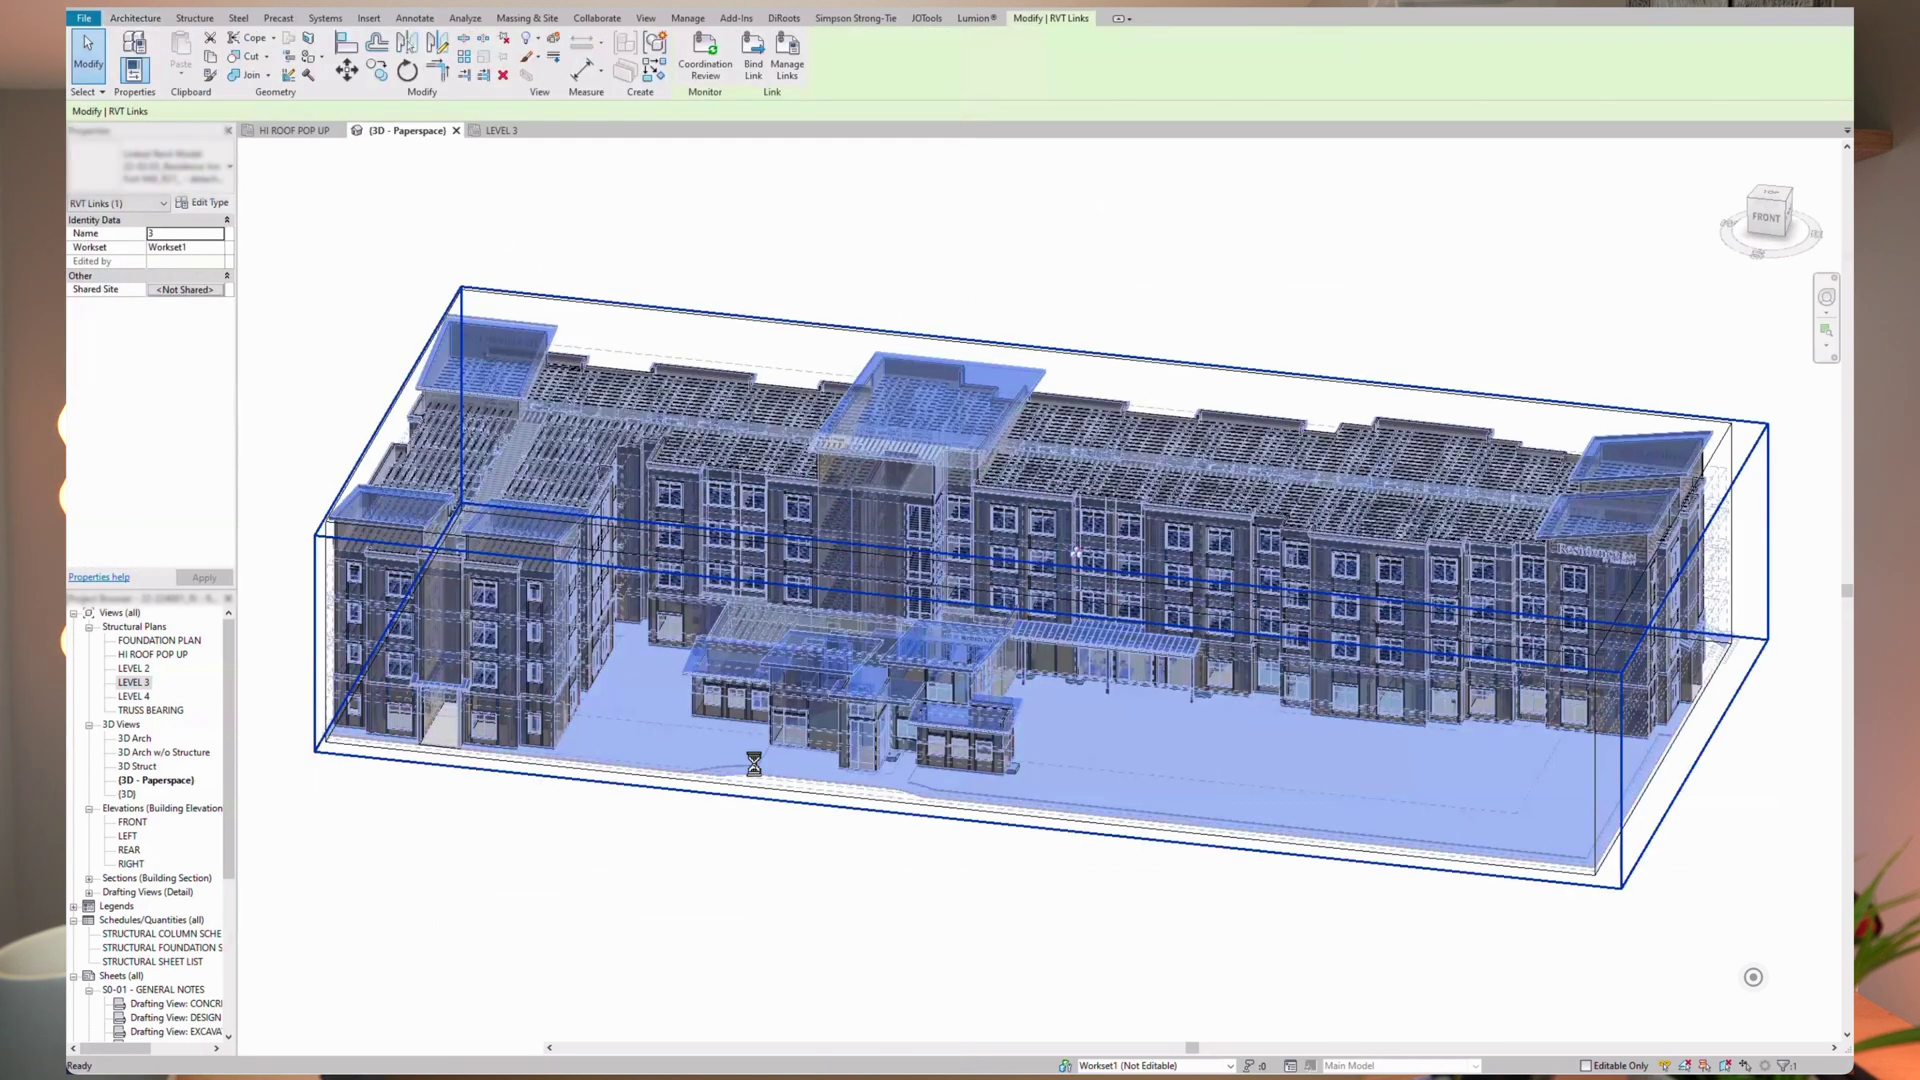
key(Escape)
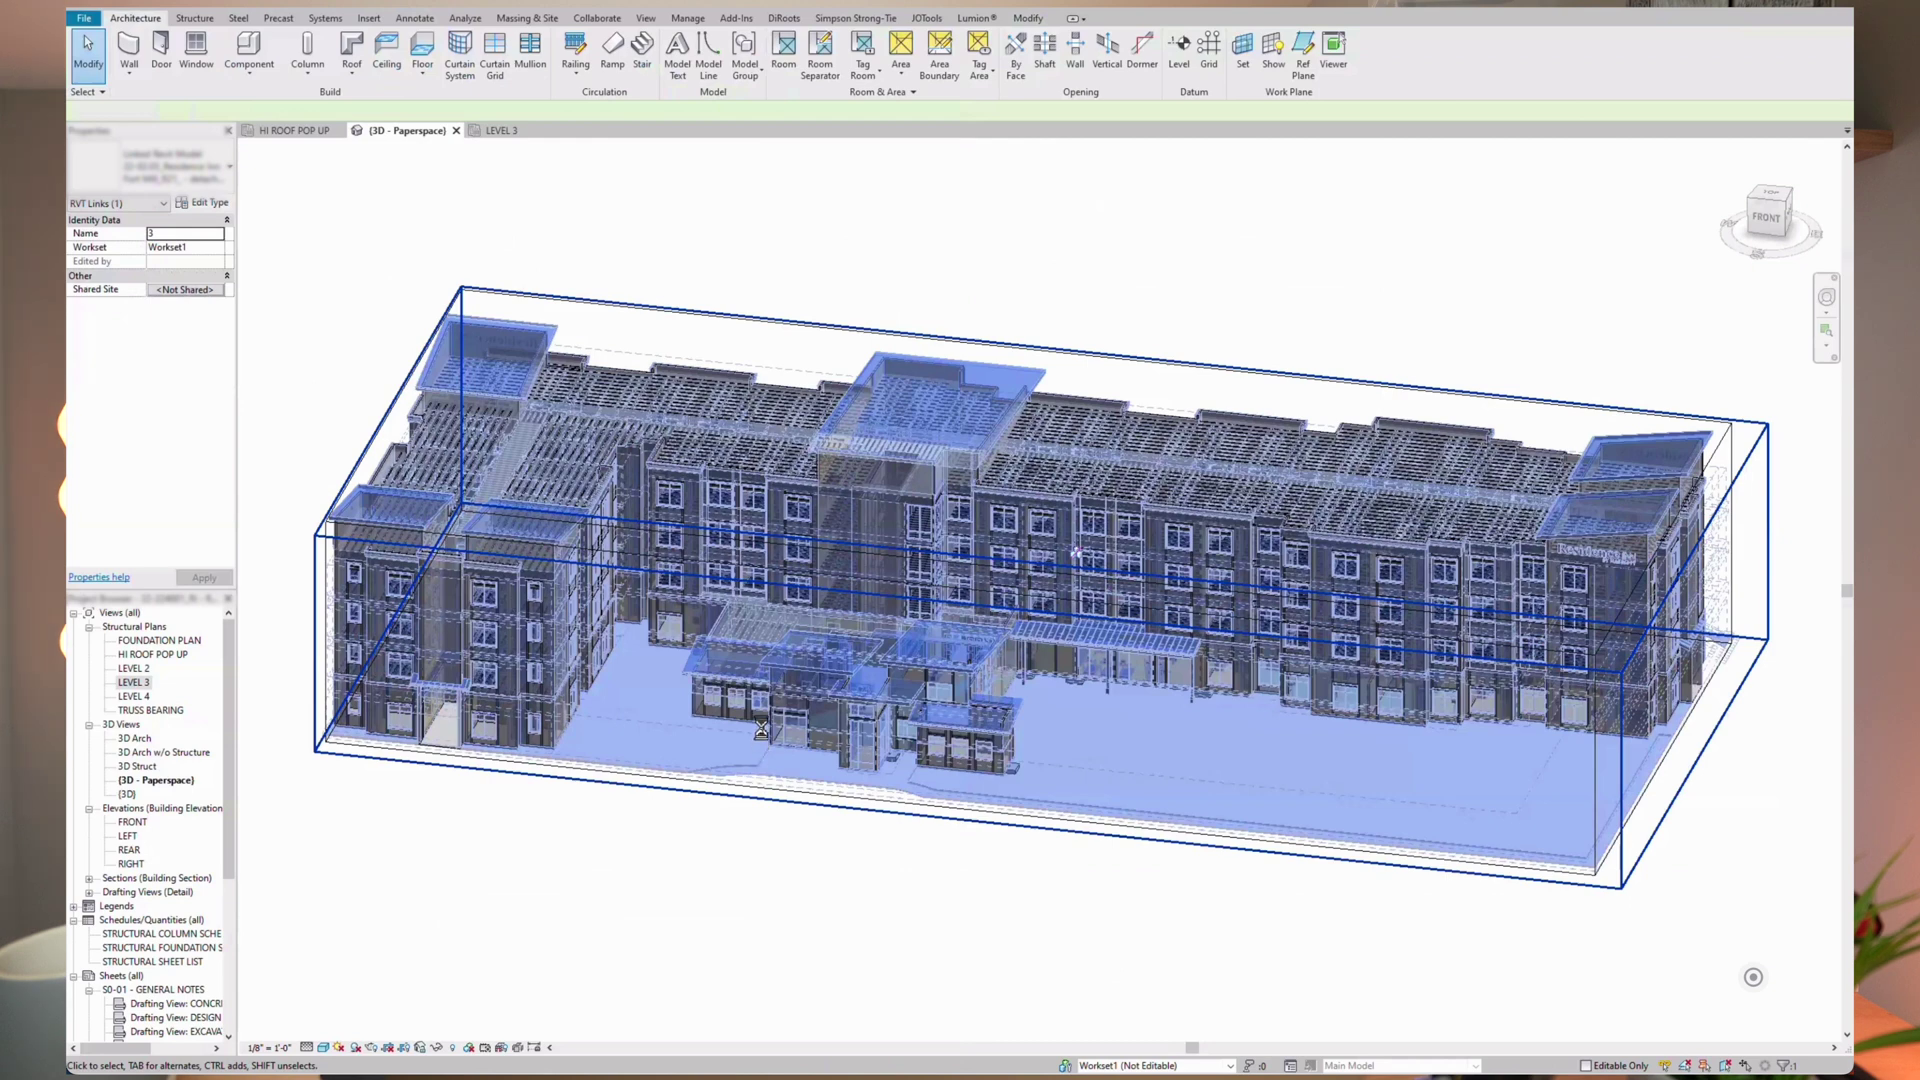
key(h)
key(i)
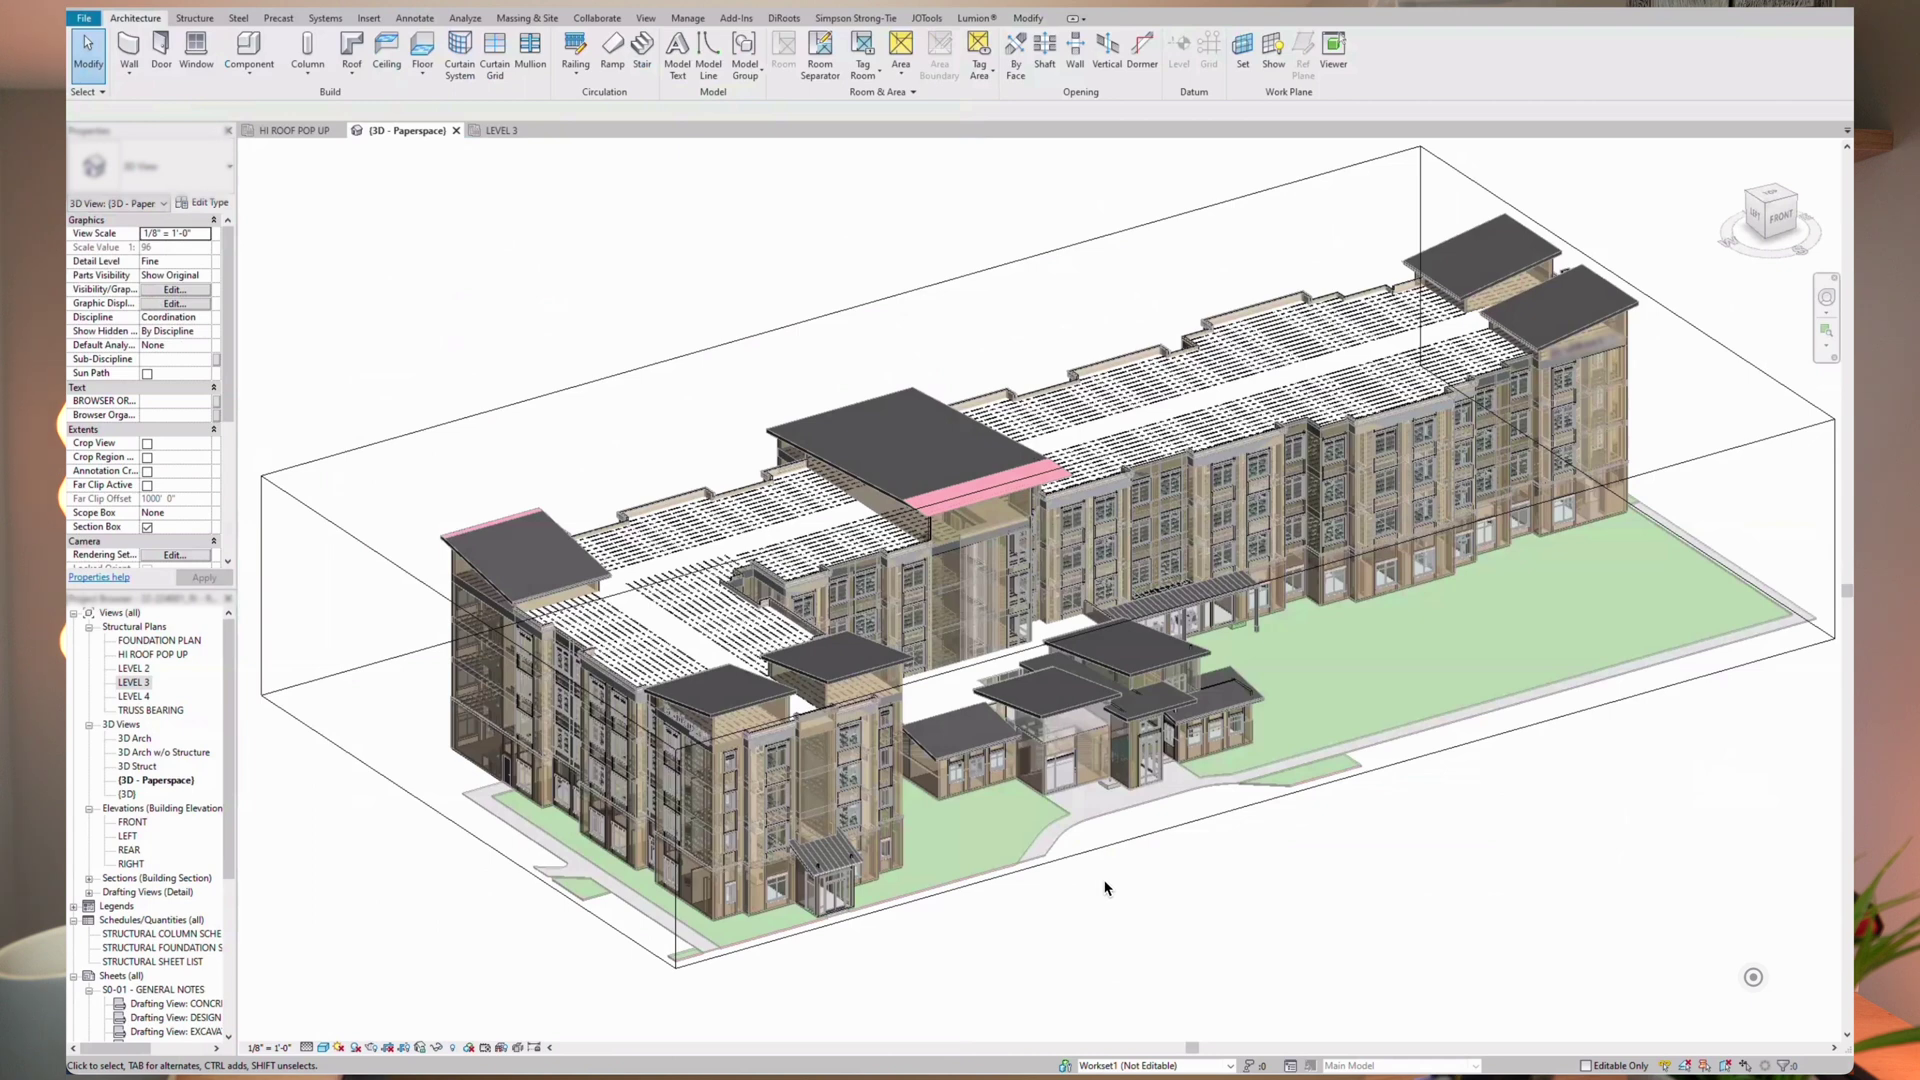
click(1050, 254)
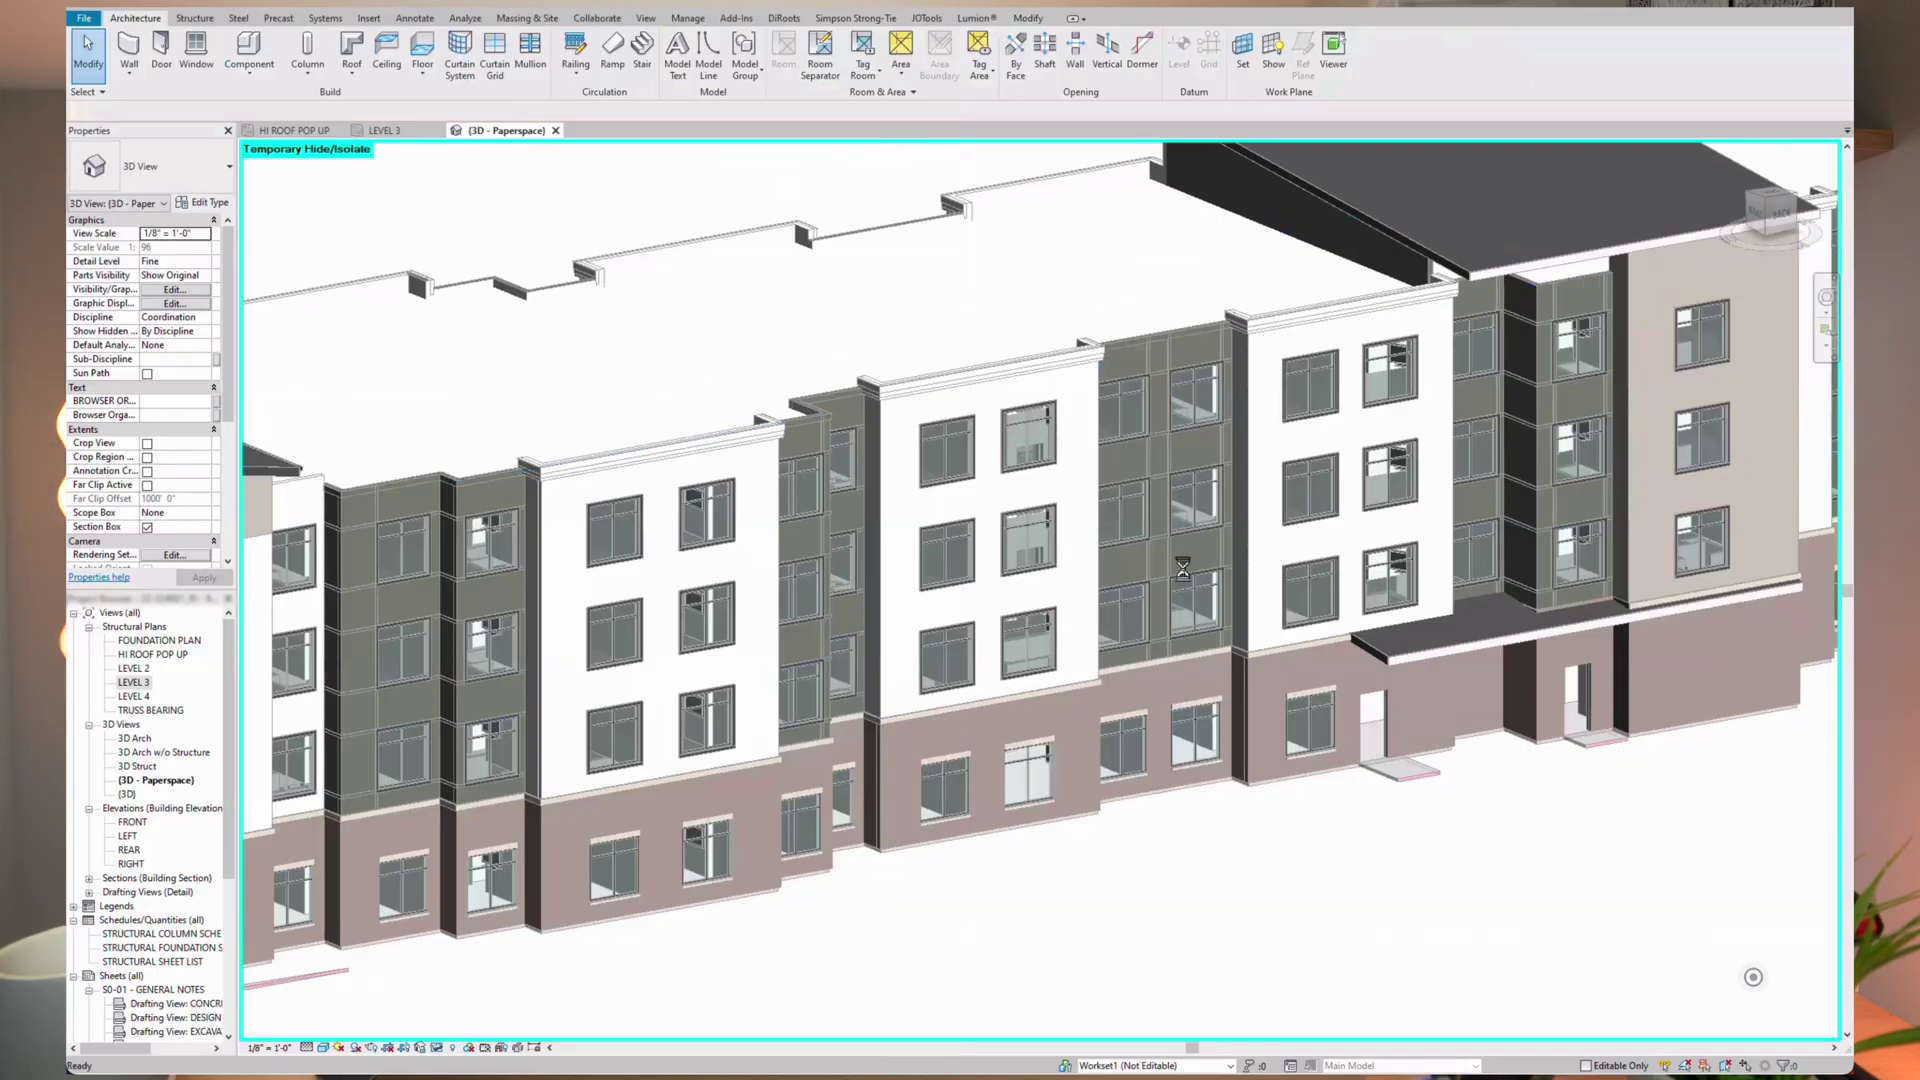
In Visibility/Graphics, give the hotel link custom Model Categories with the Windows category adjusted.
key(v)
key(v)
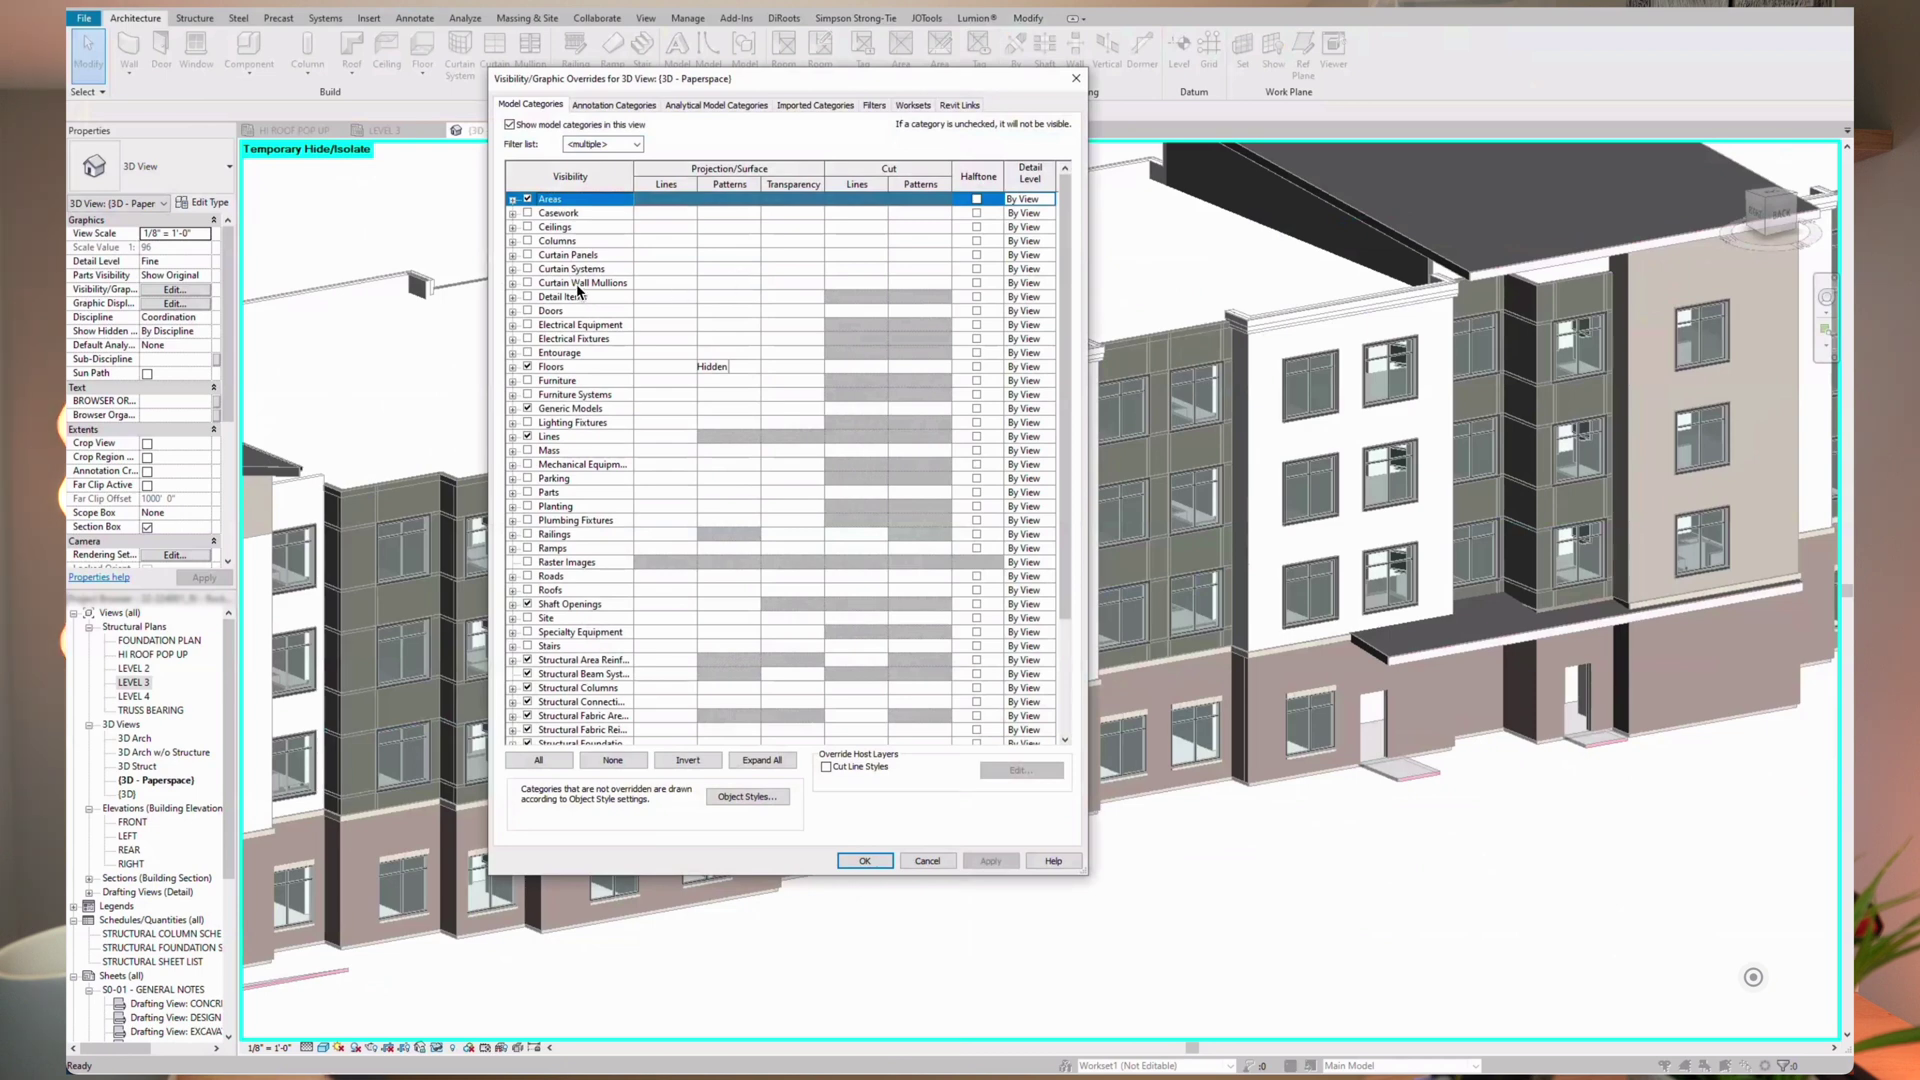
click(959, 105)
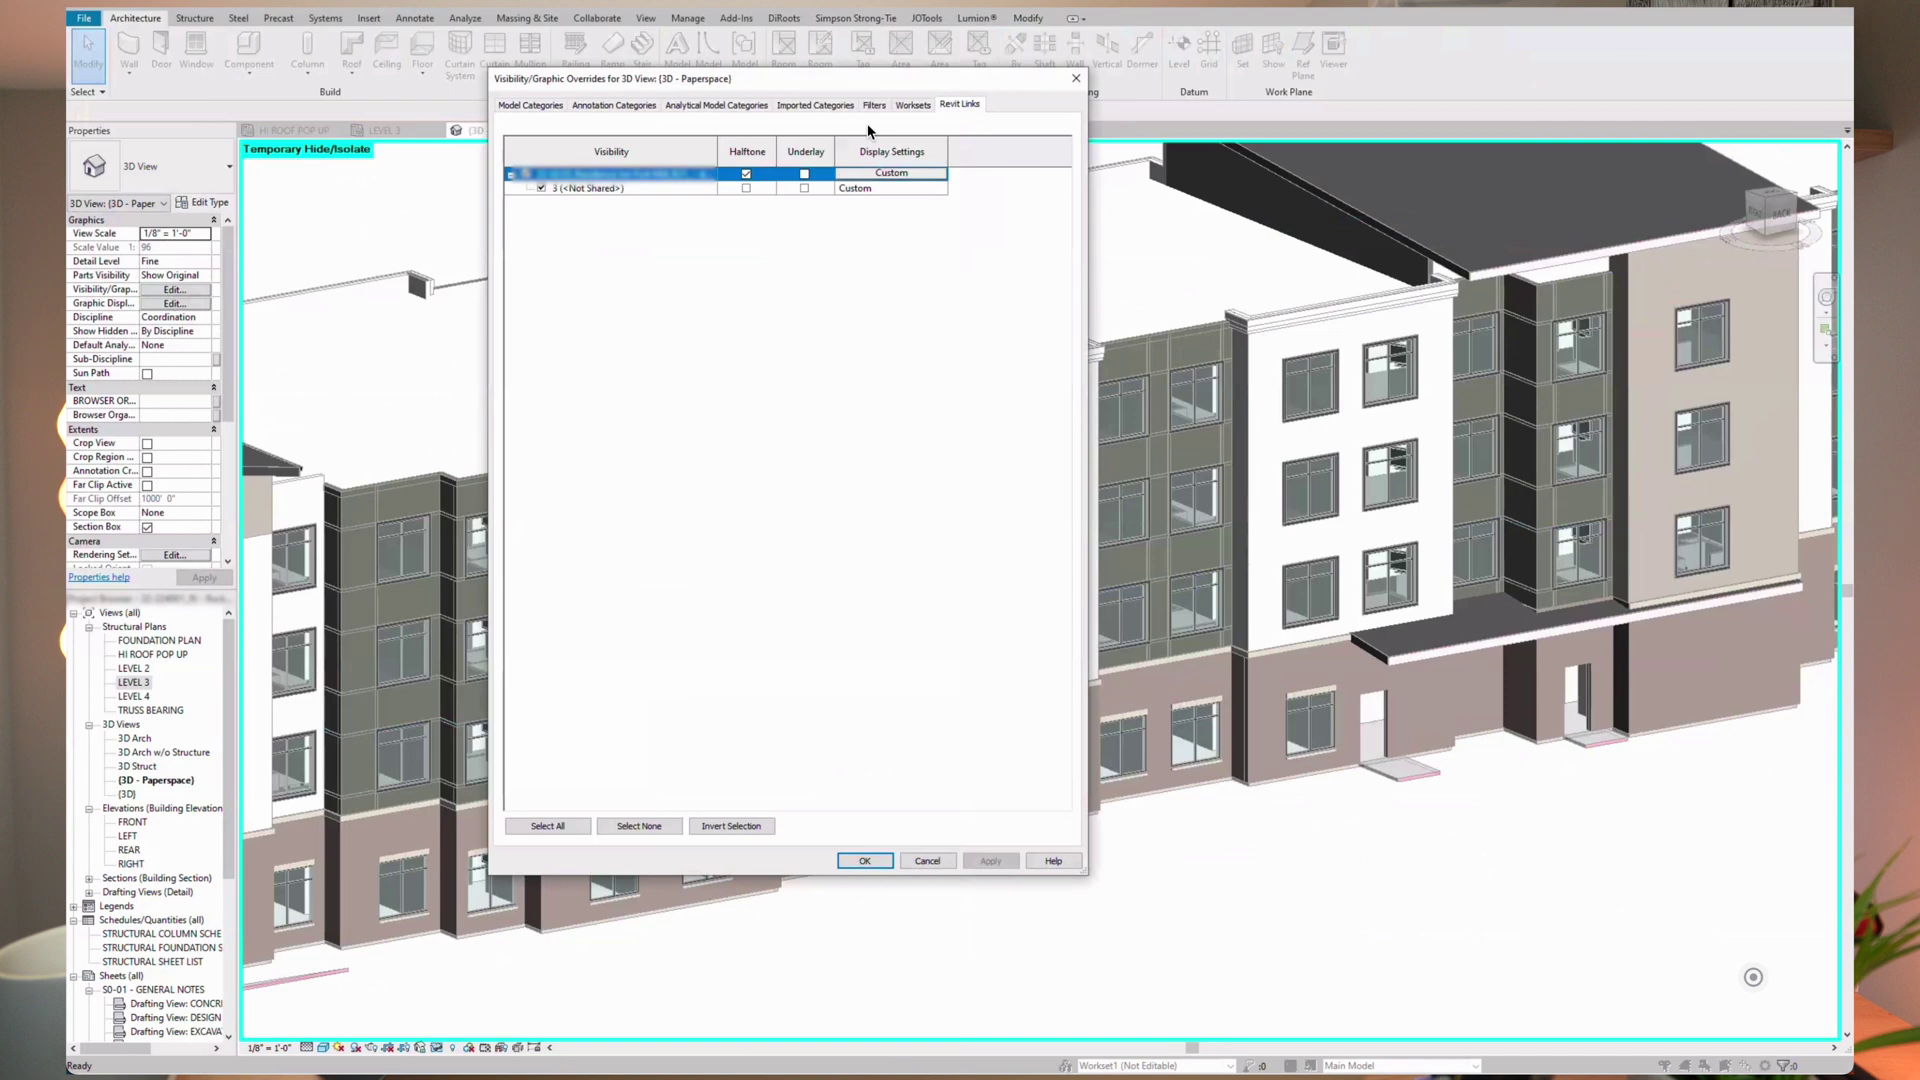
click(870, 188)
click(870, 185)
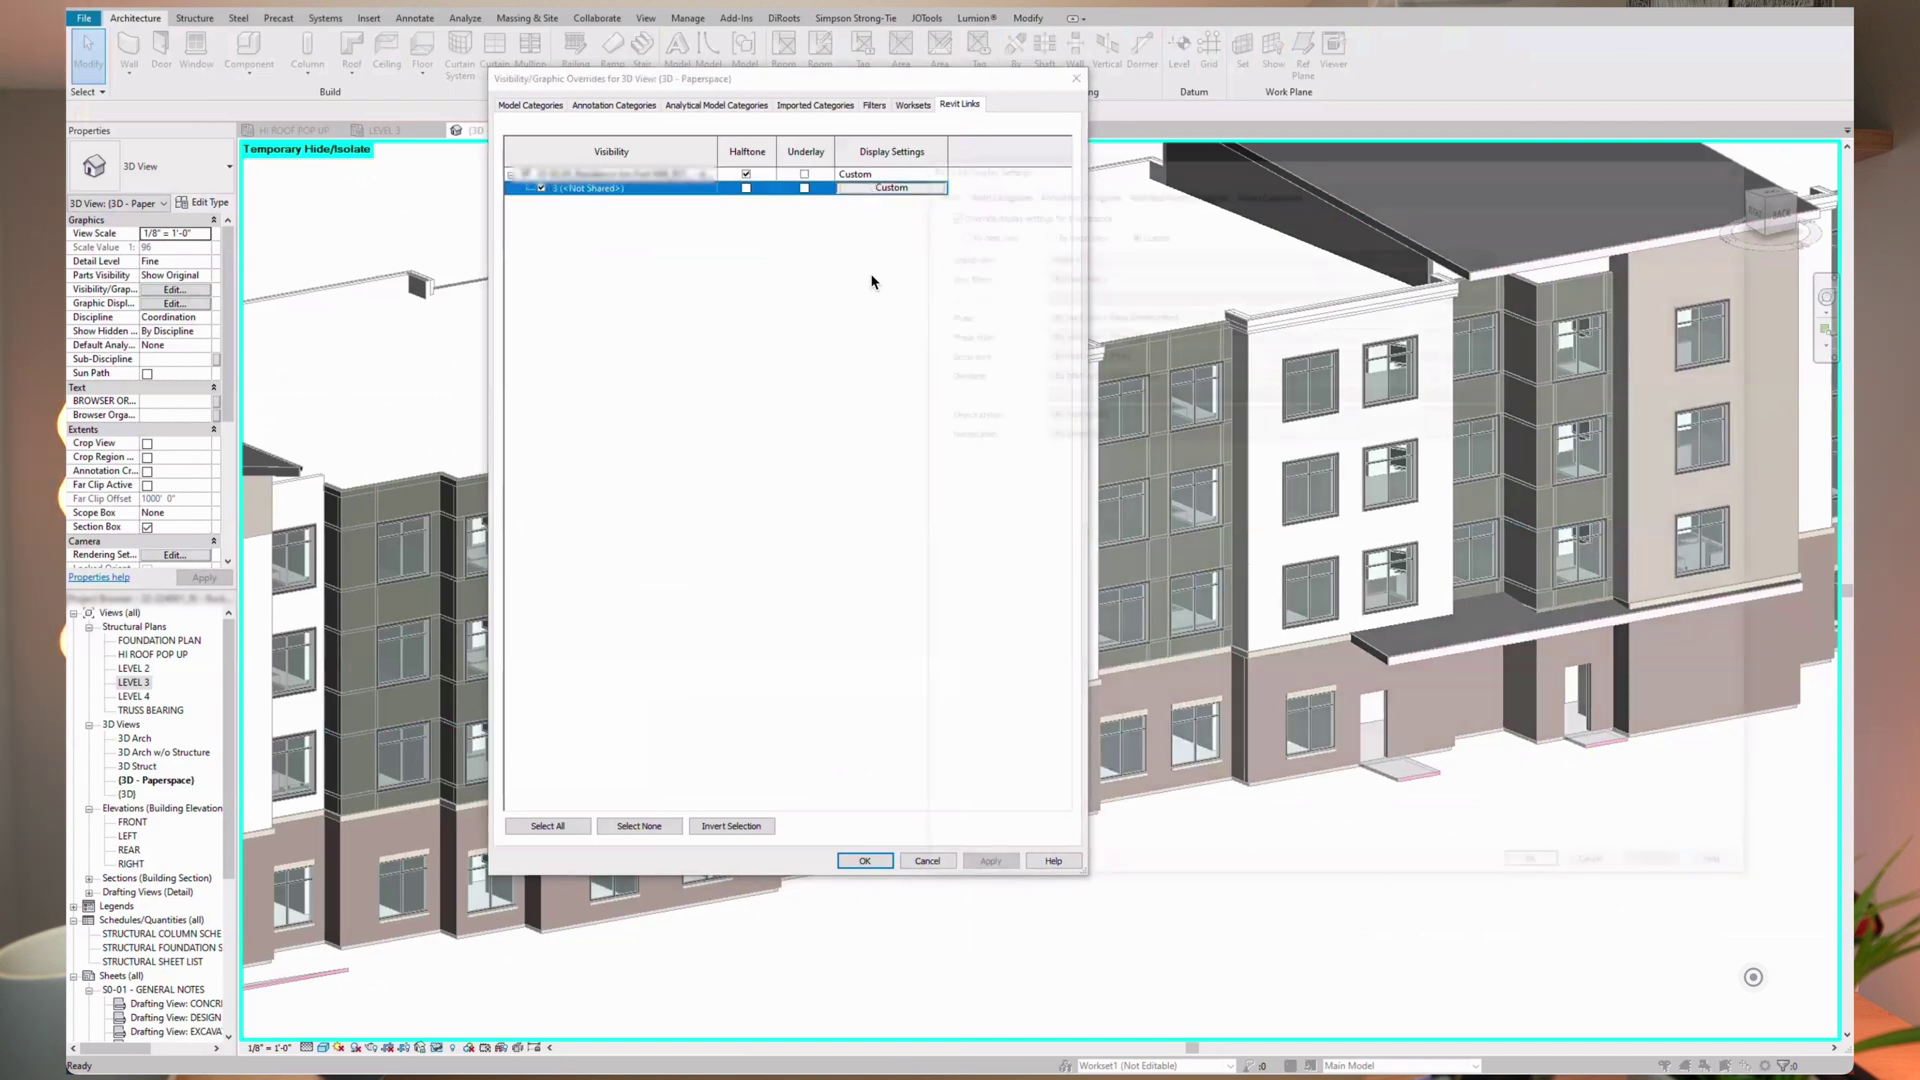
click(1001, 185)
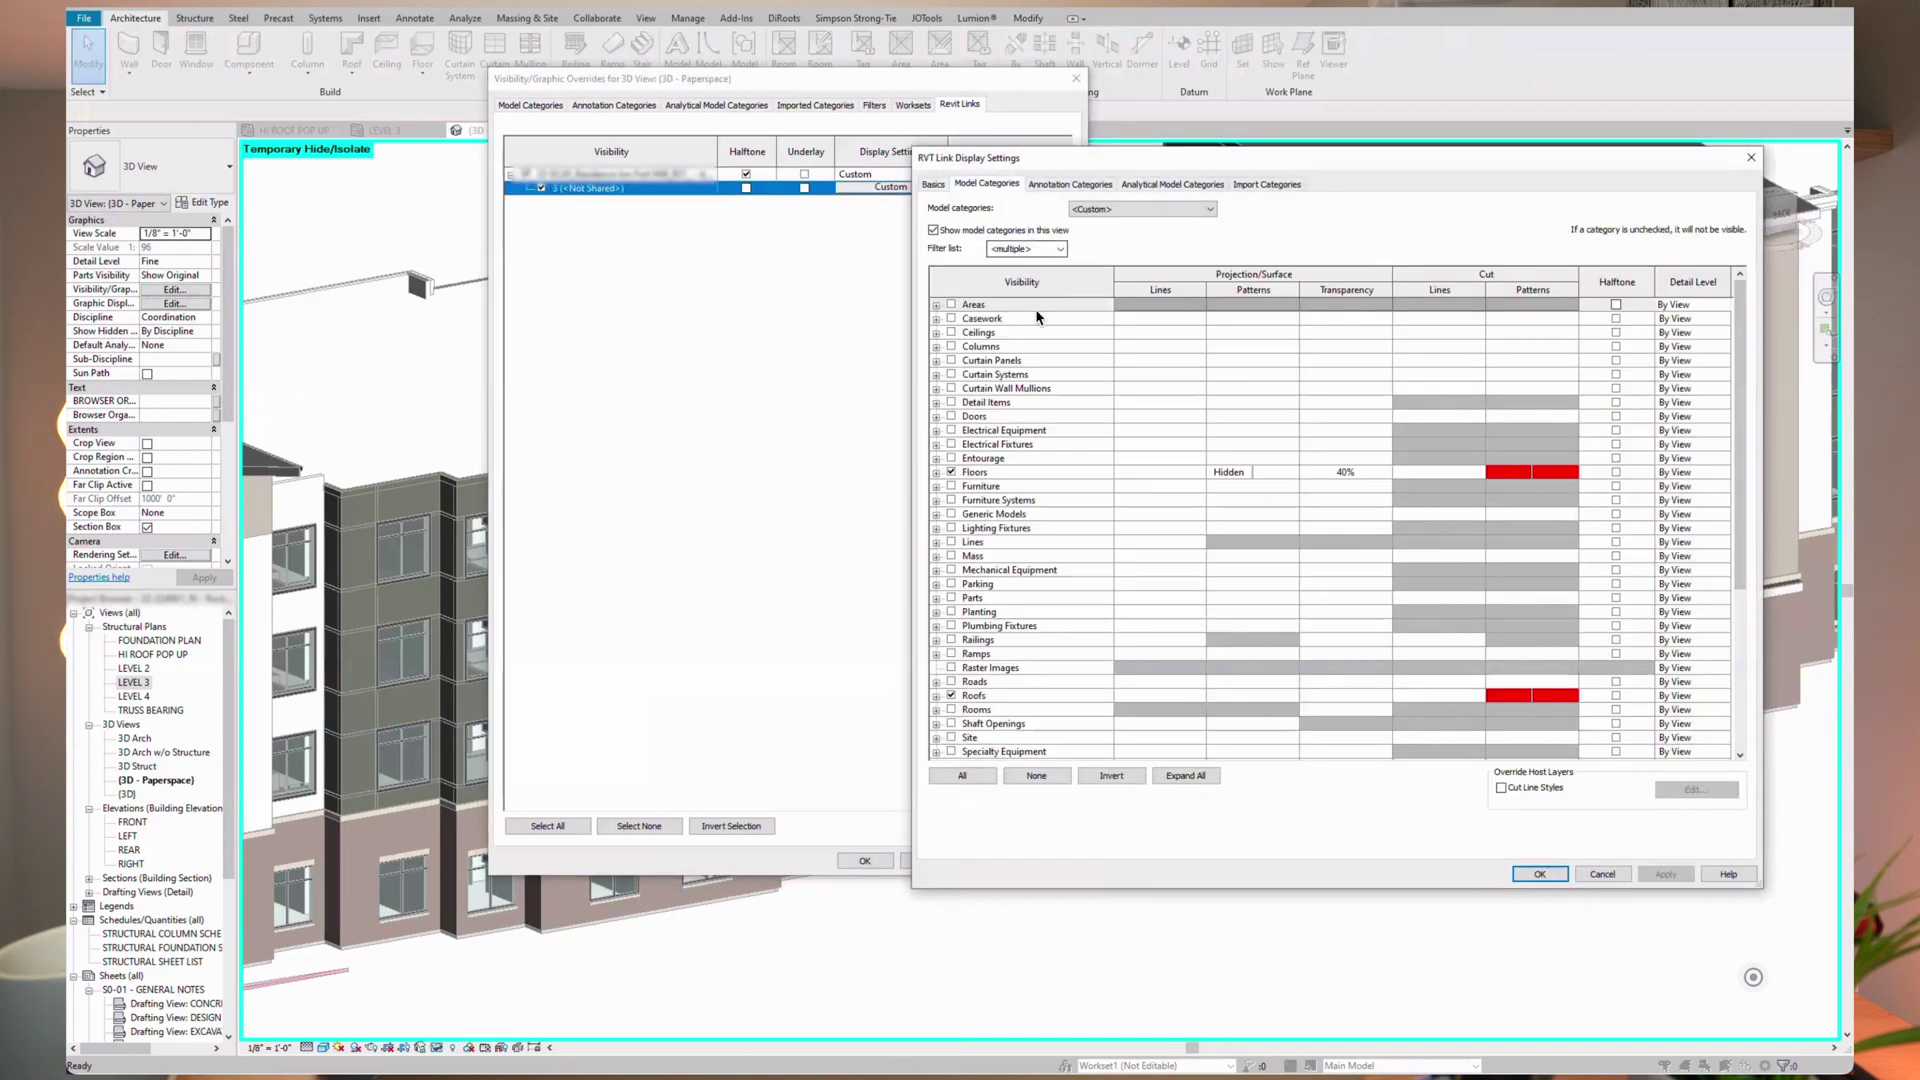
click(951, 752)
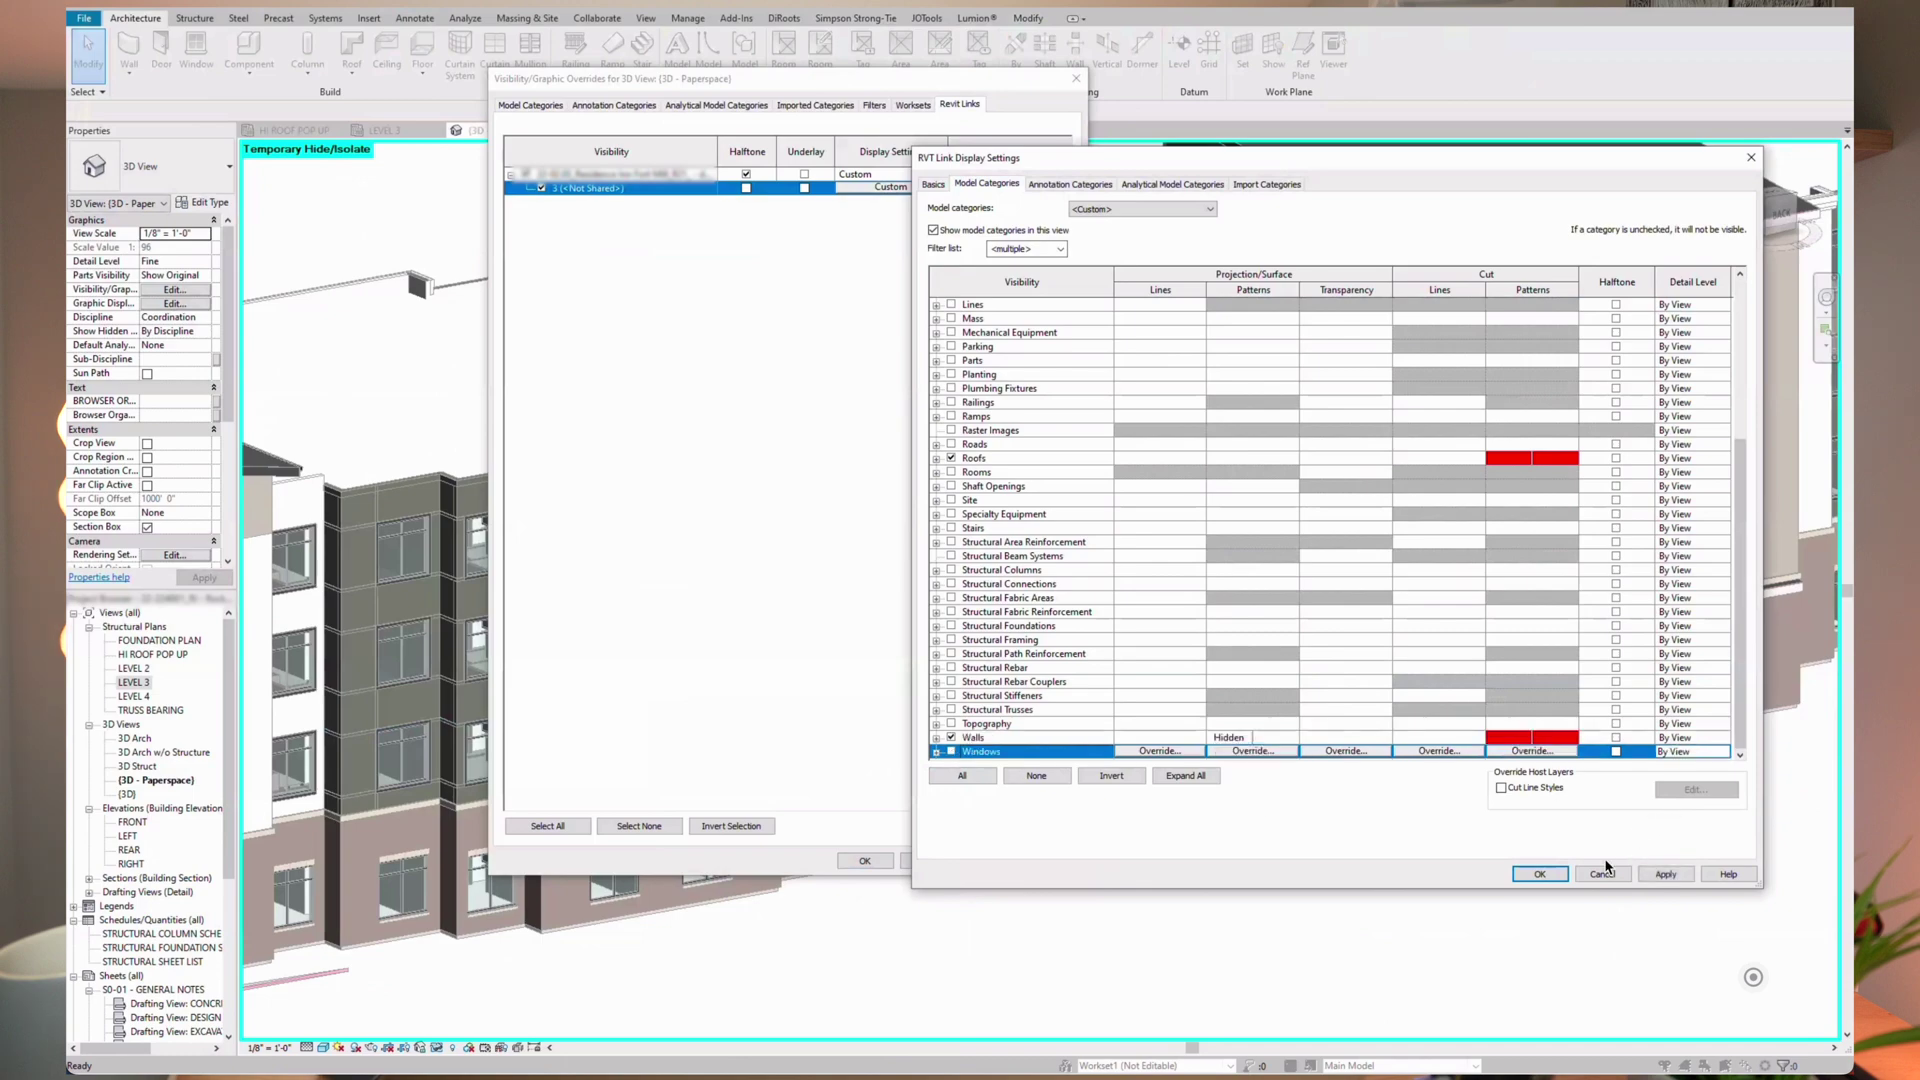
click(1551, 872)
click(865, 860)
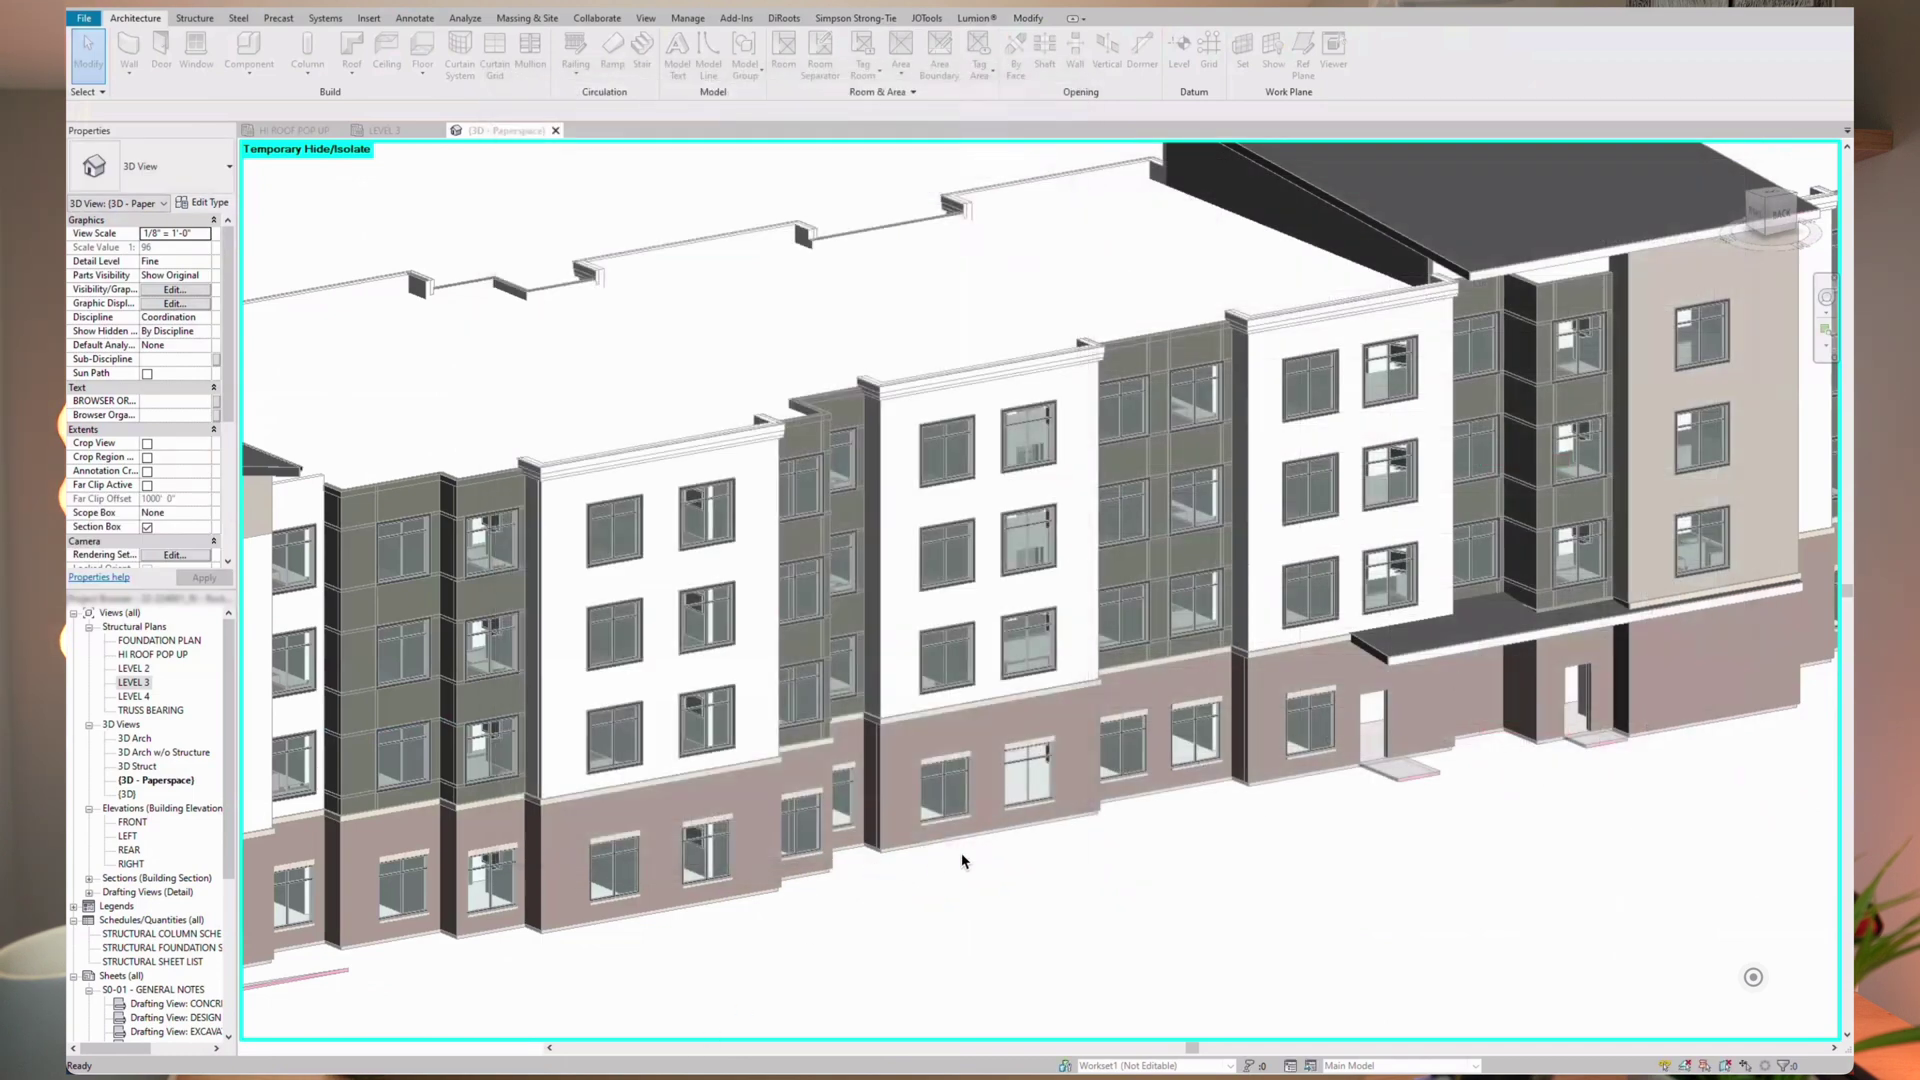
Frame the building from its right side and start an FBX export of the 3D view.
scroll(1058, 835, down, 5)
scroll(1065, 757, up, 5)
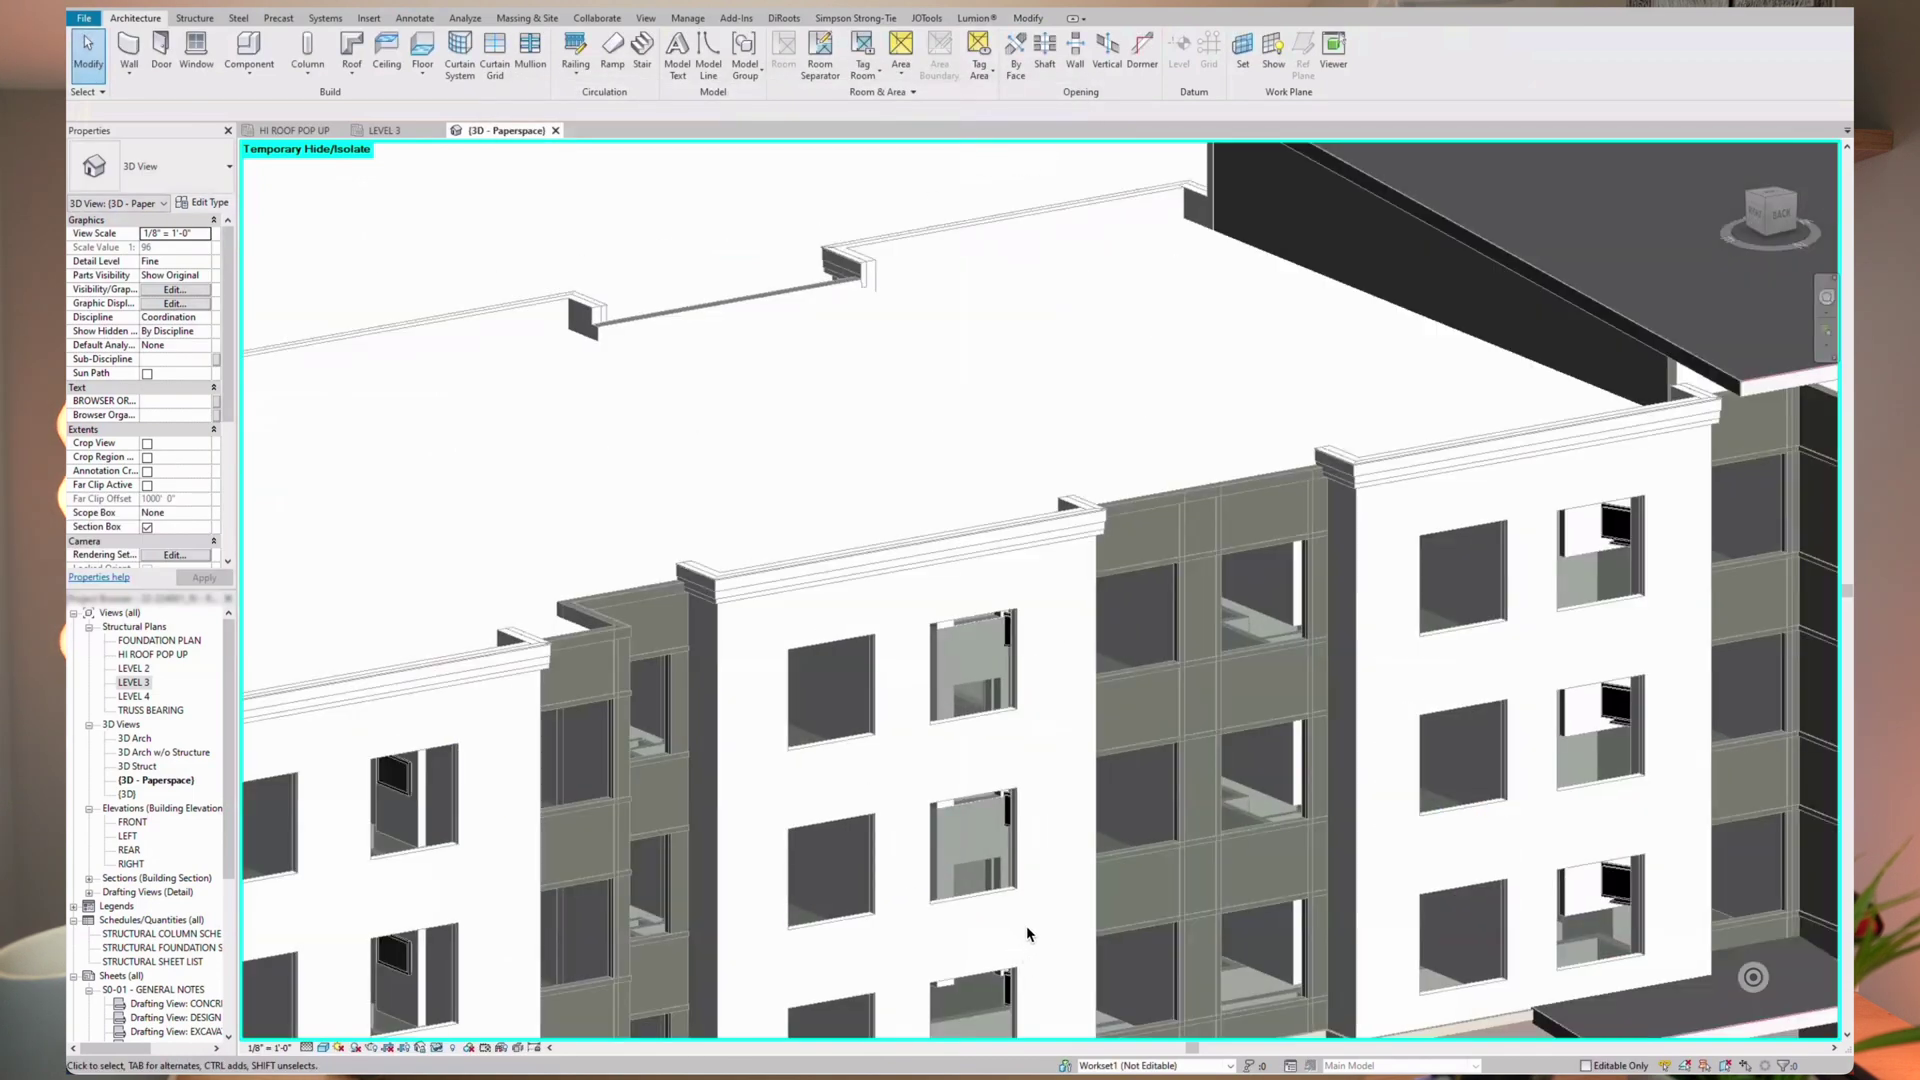
shift+middle_drag(1065, 756, 1159, 835)
scroll(1030, 800, down, 5)
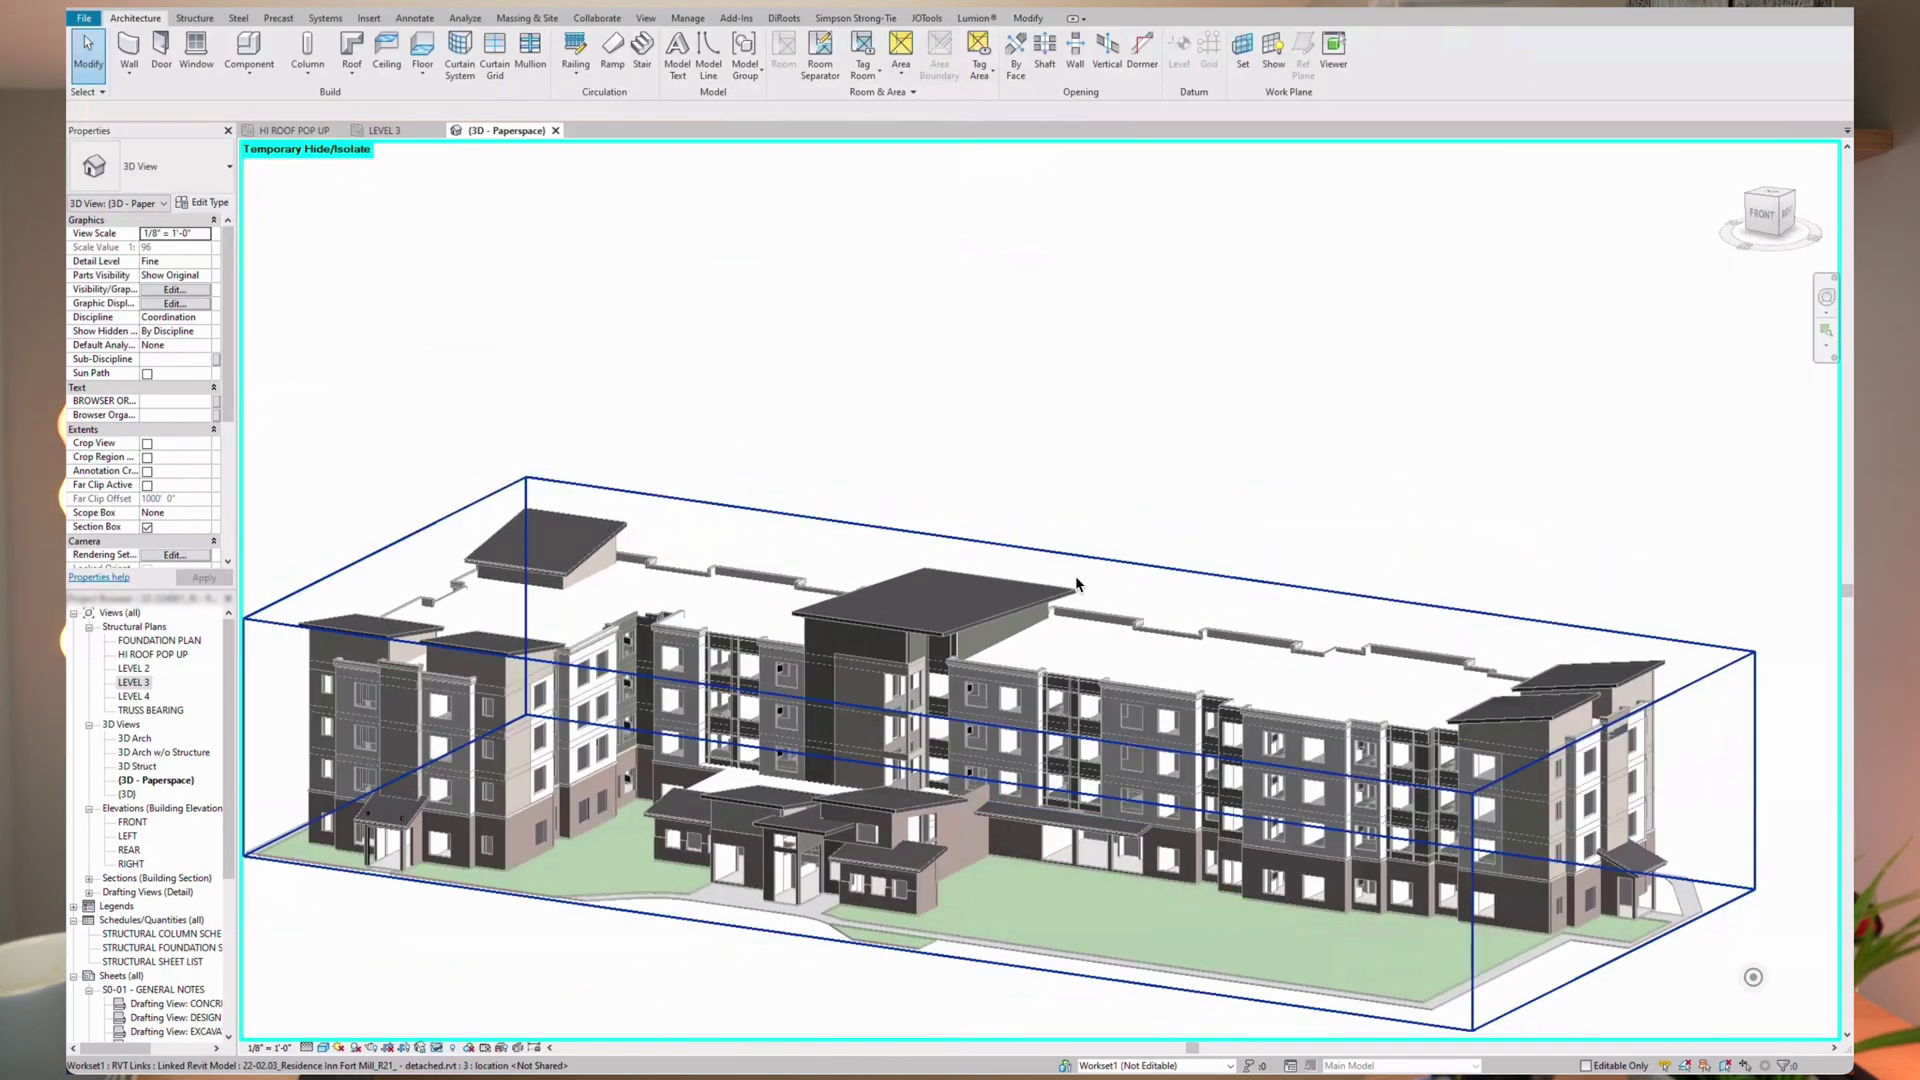
middle_drag(1159, 396, 1204, 320)
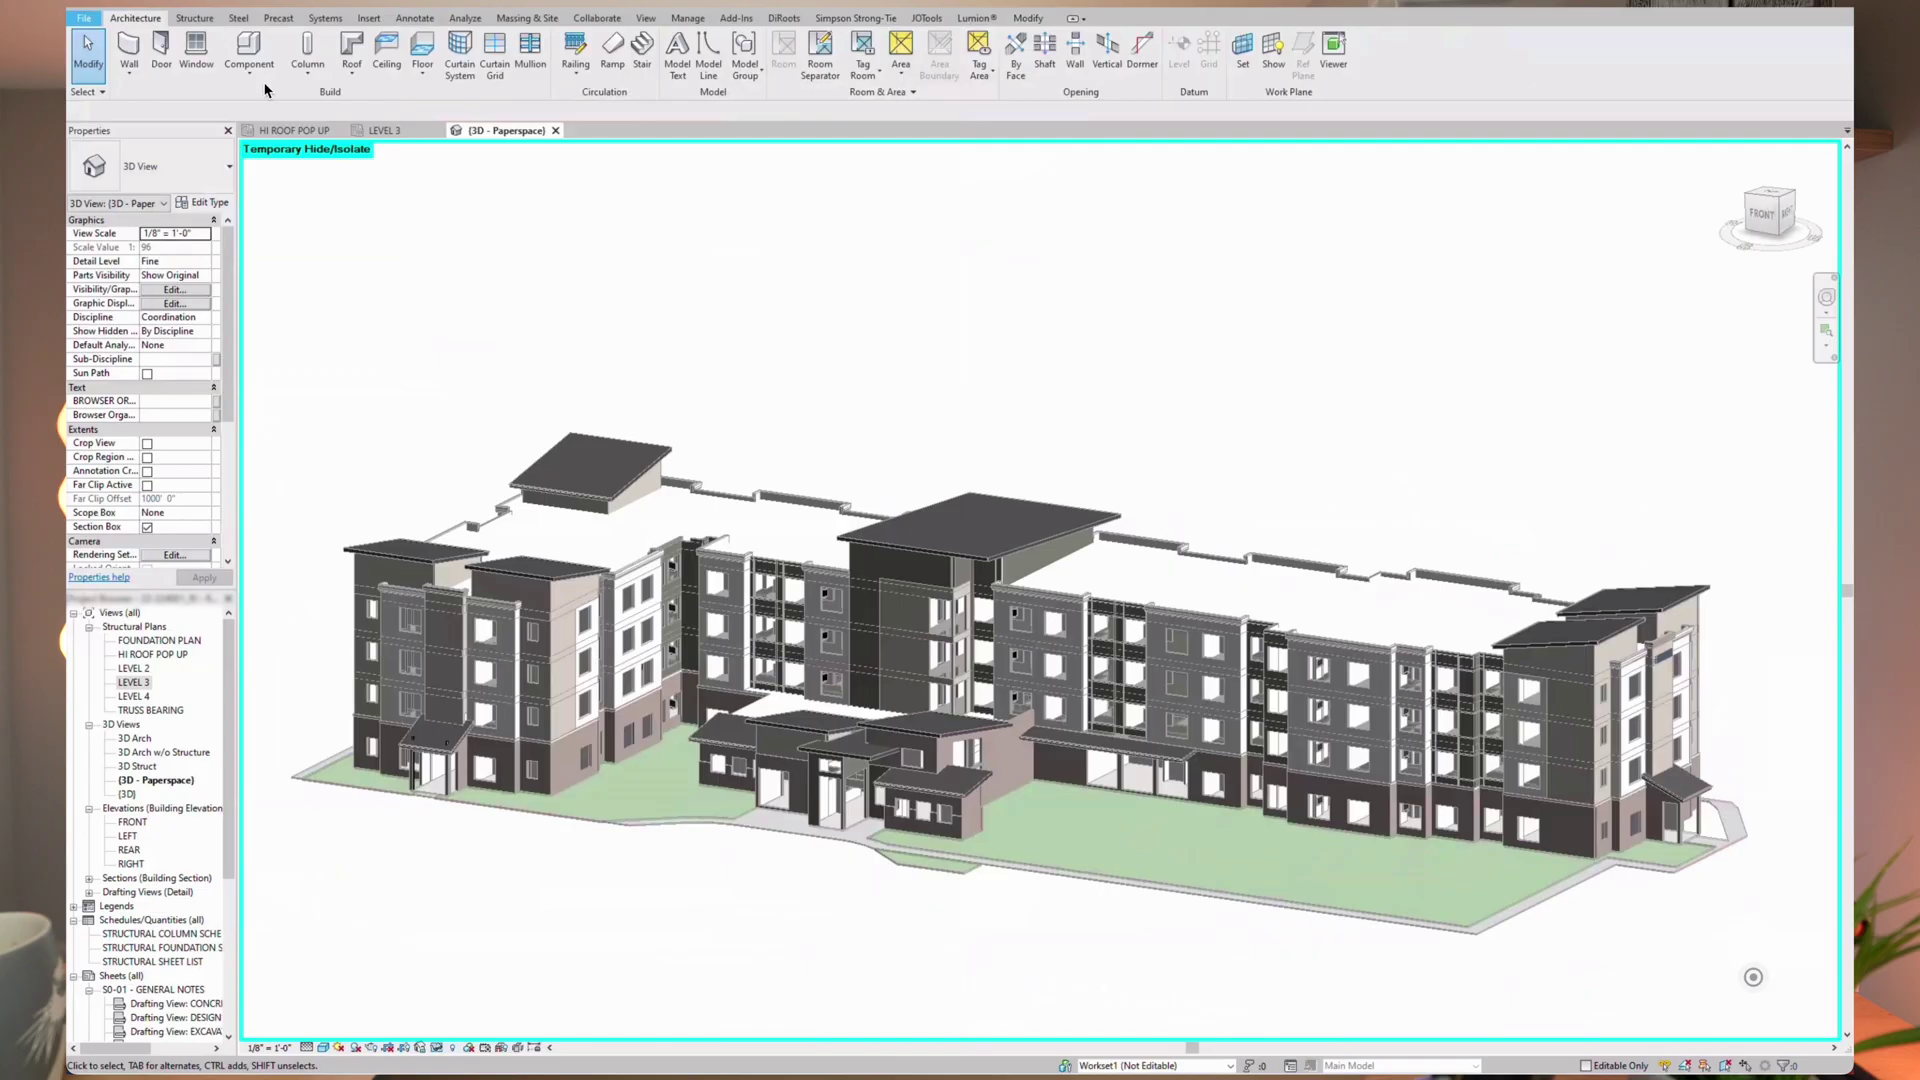
key(alt+f)
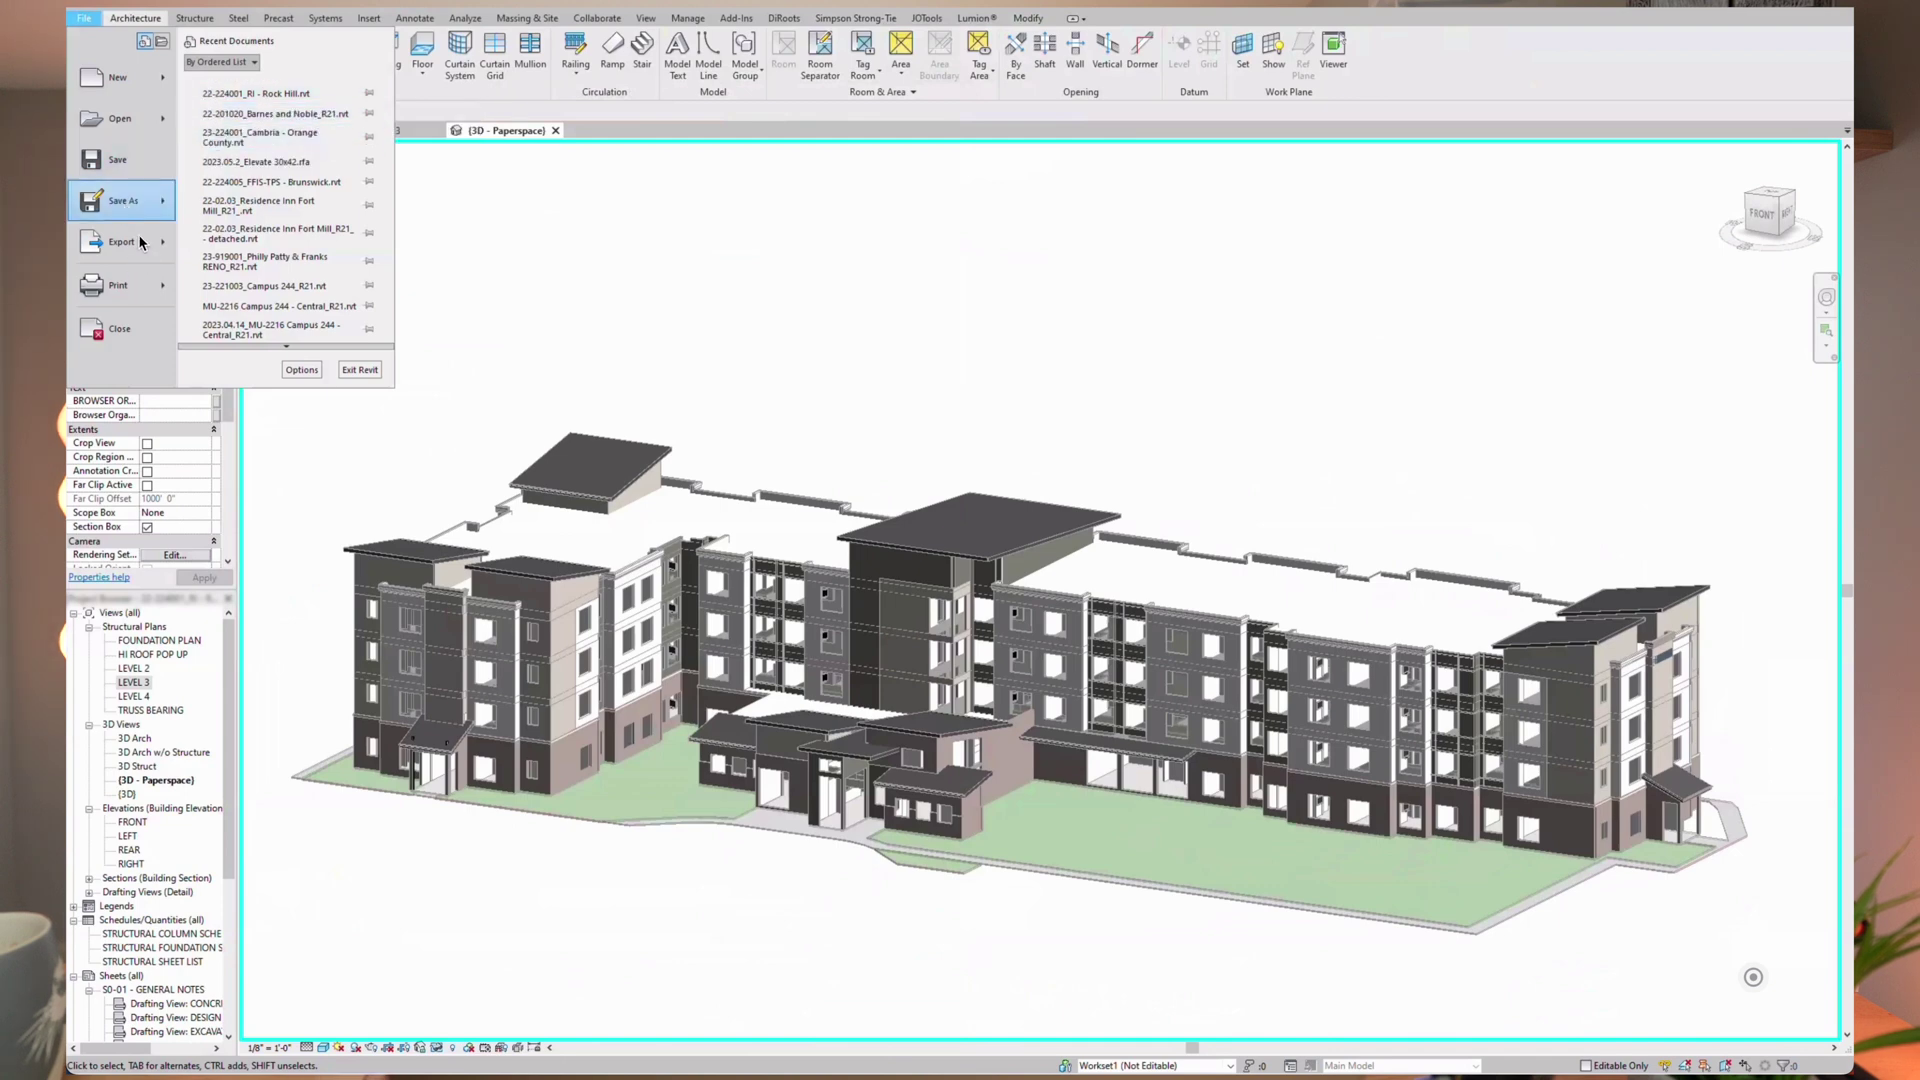
mouse_move(121, 246)
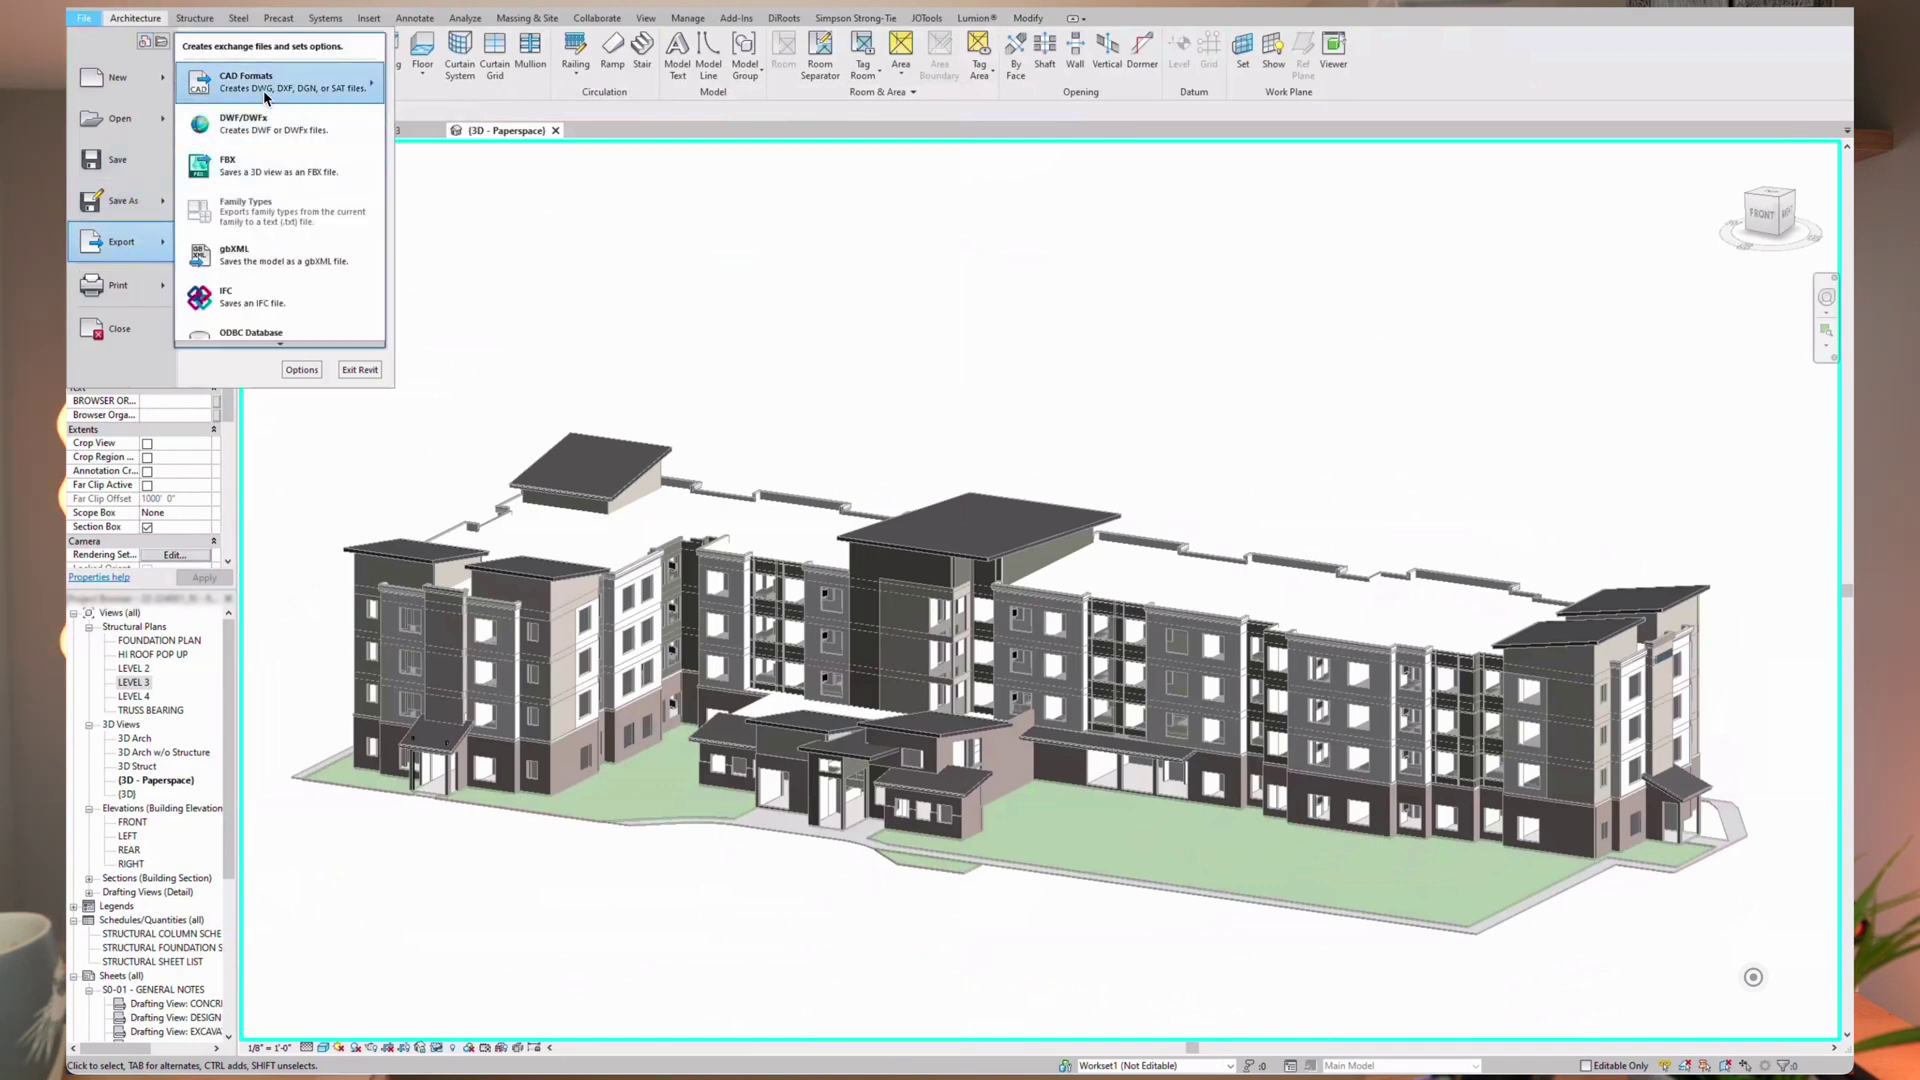
mouse_move(266, 87)
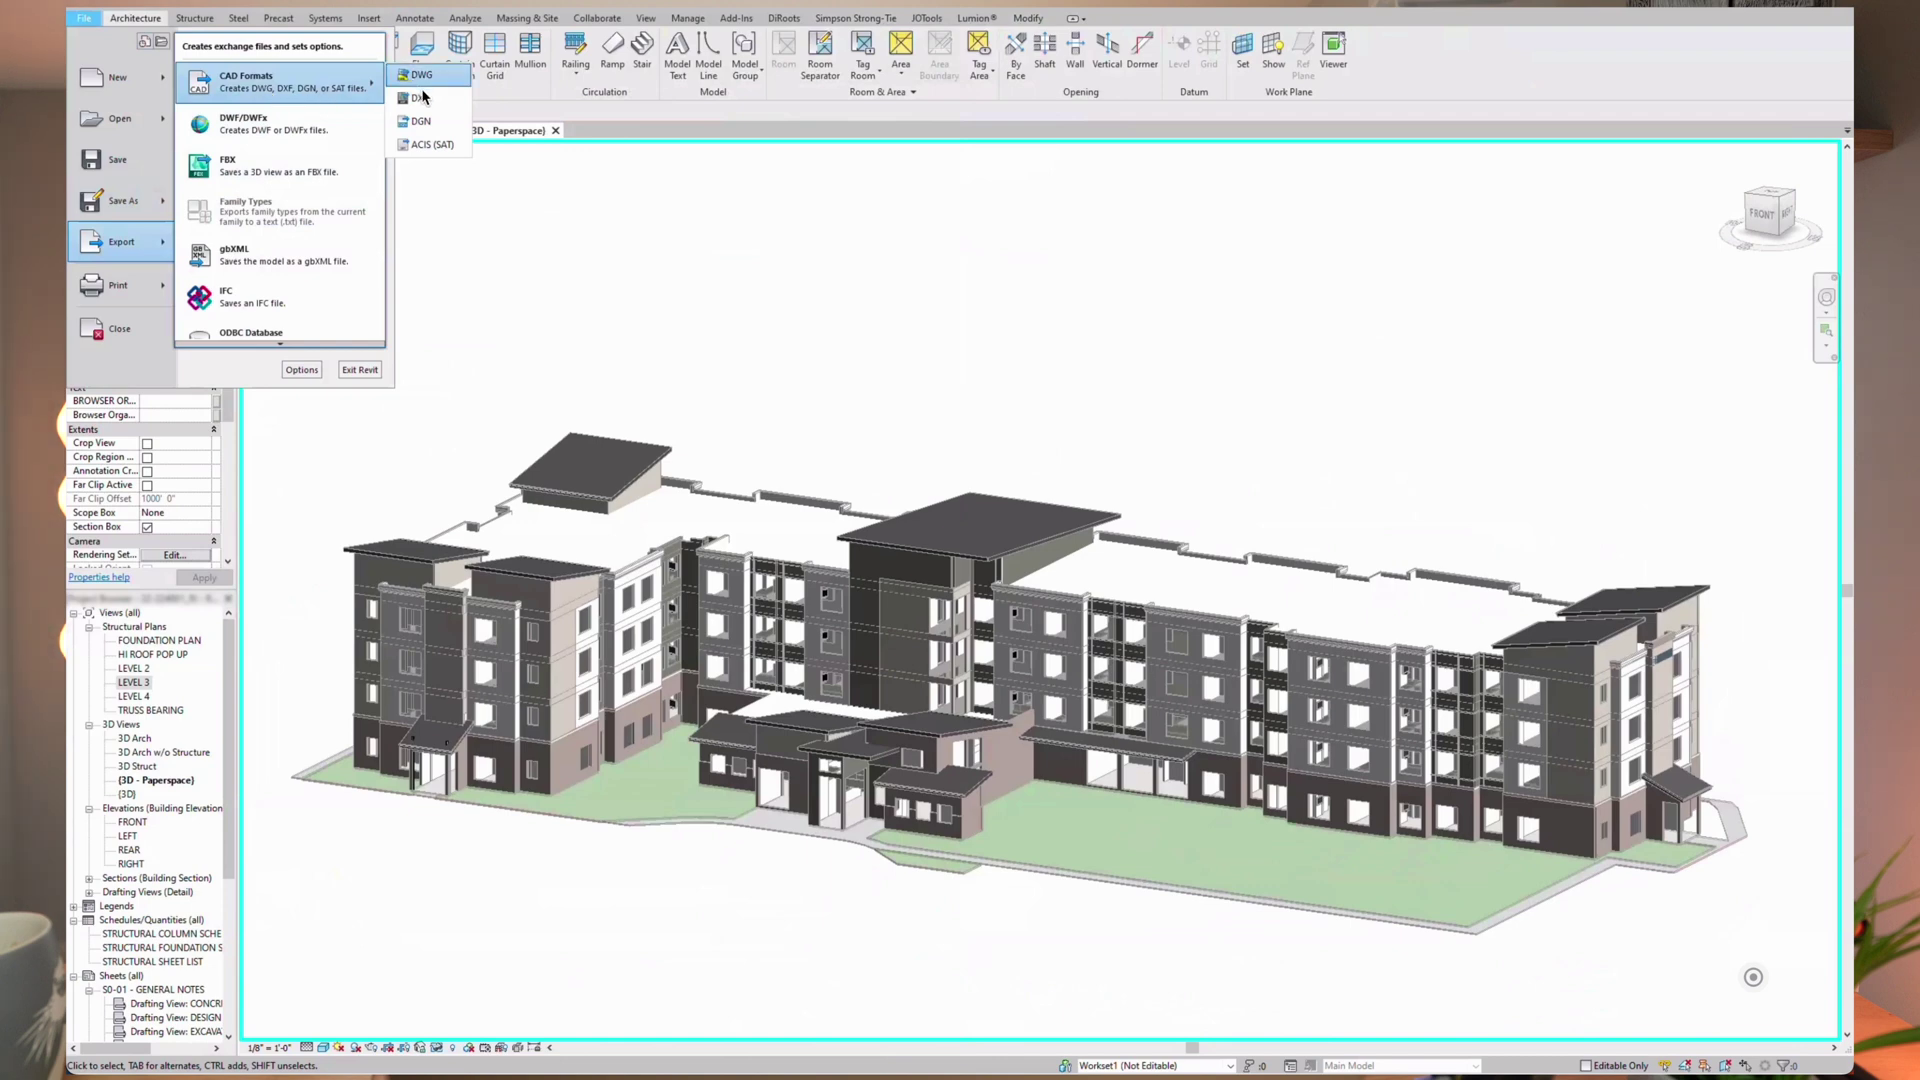
click(259, 173)
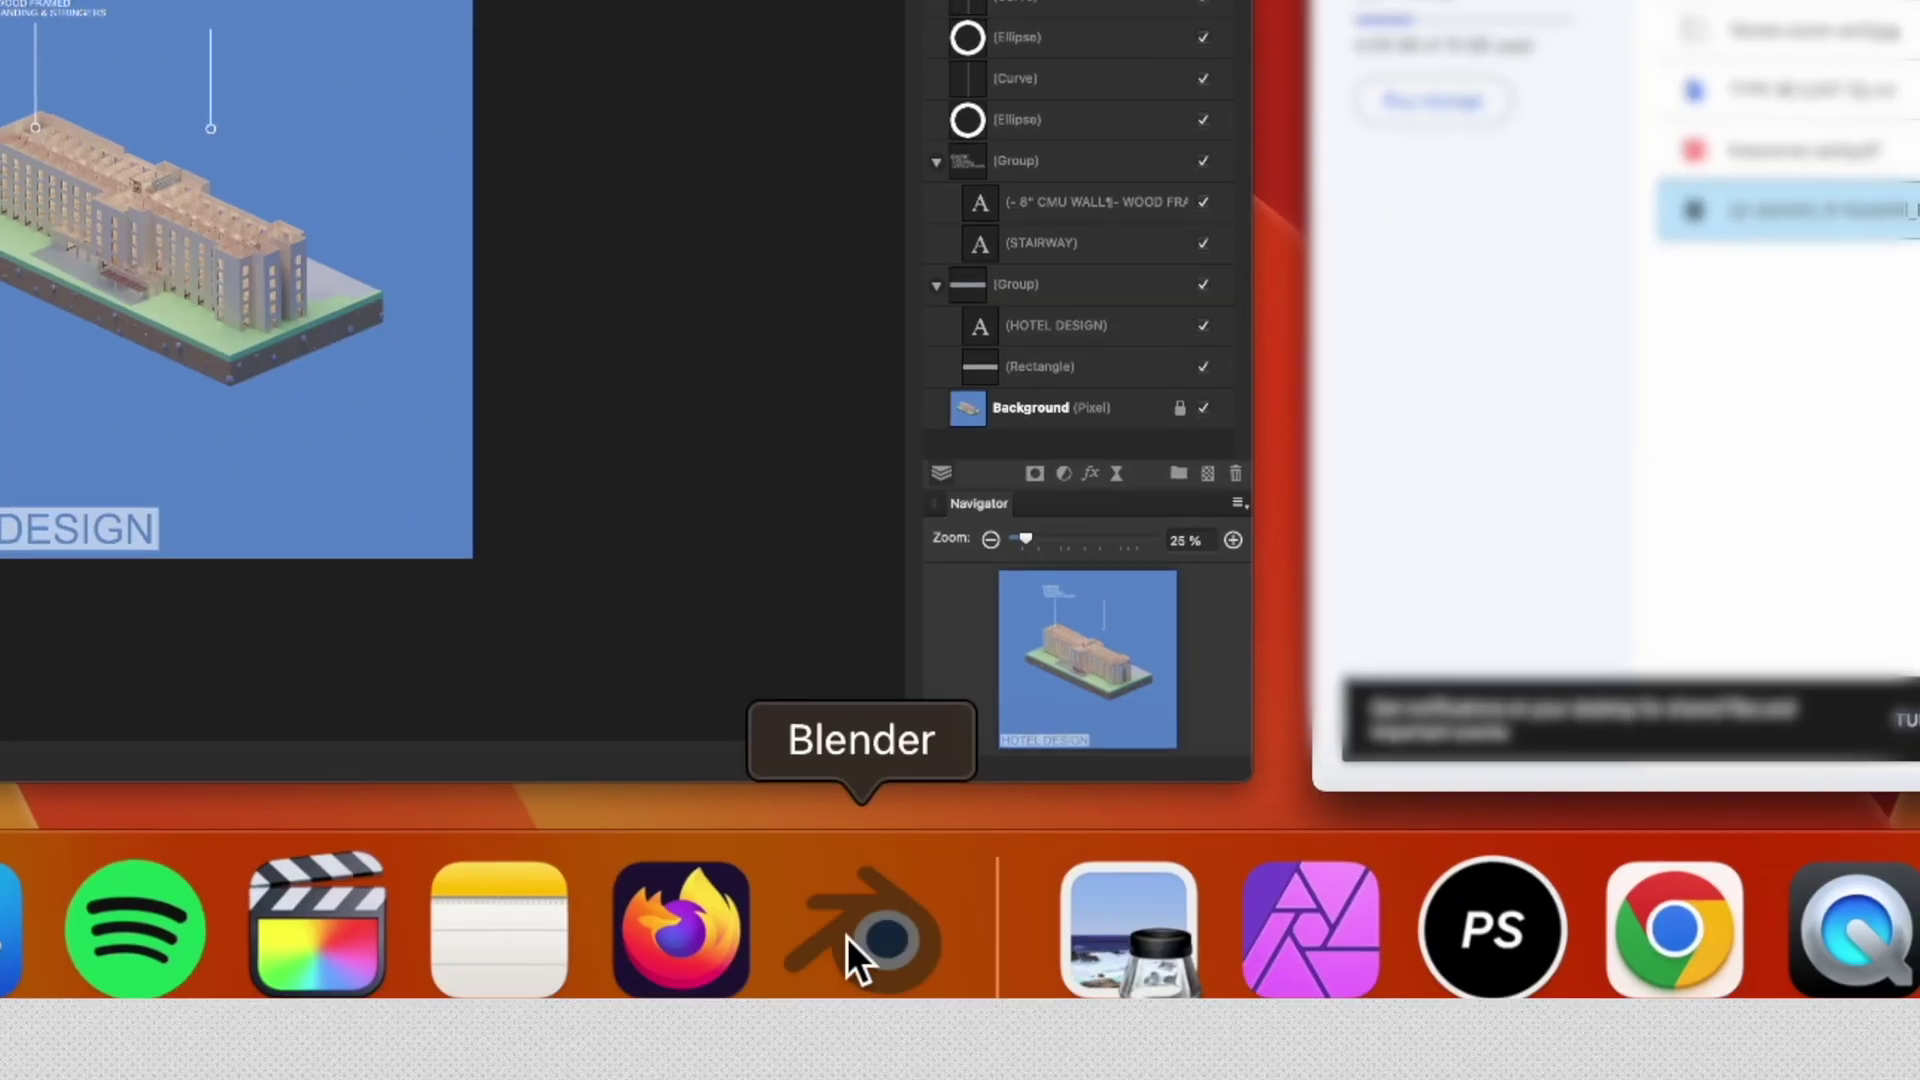
Launch Blender from the dock.
click(847, 958)
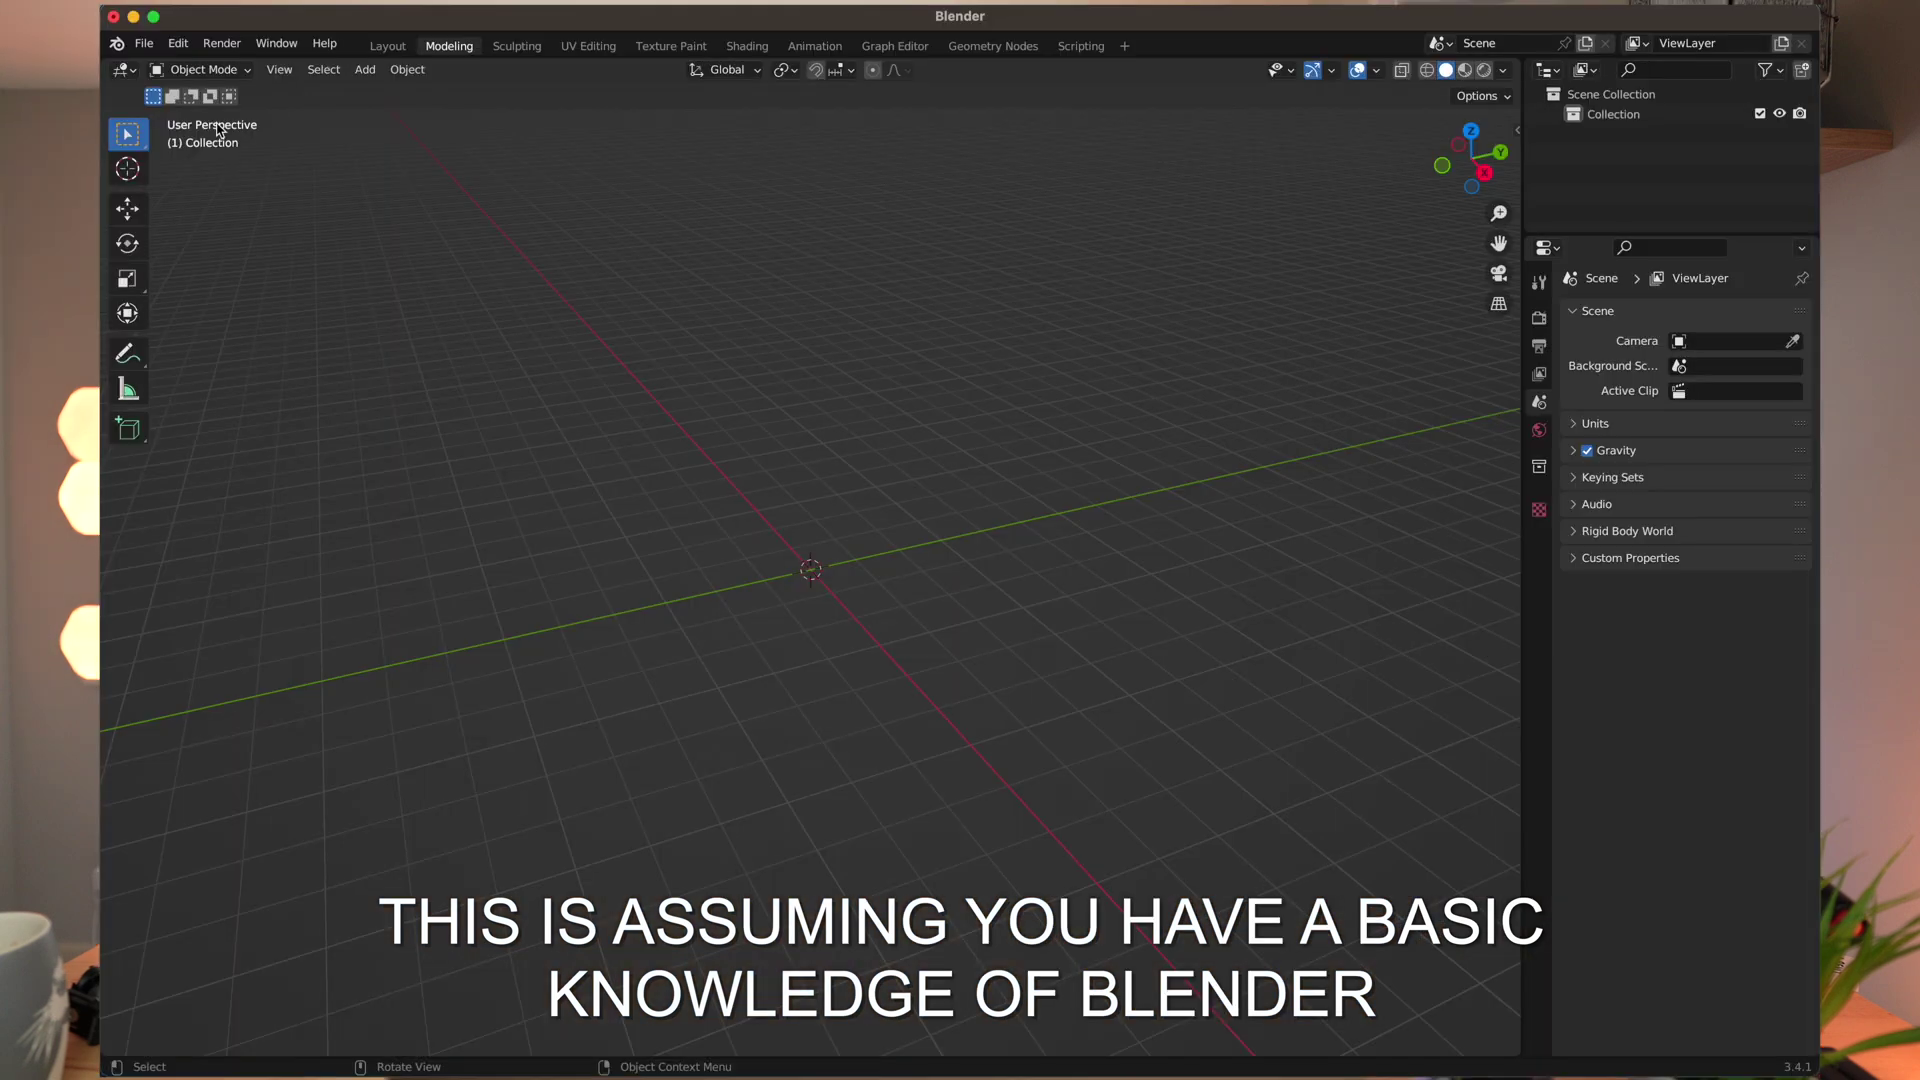
Import 'L shaped hotel.fbx' from the Downloads folder as an FBX file.
click(144, 44)
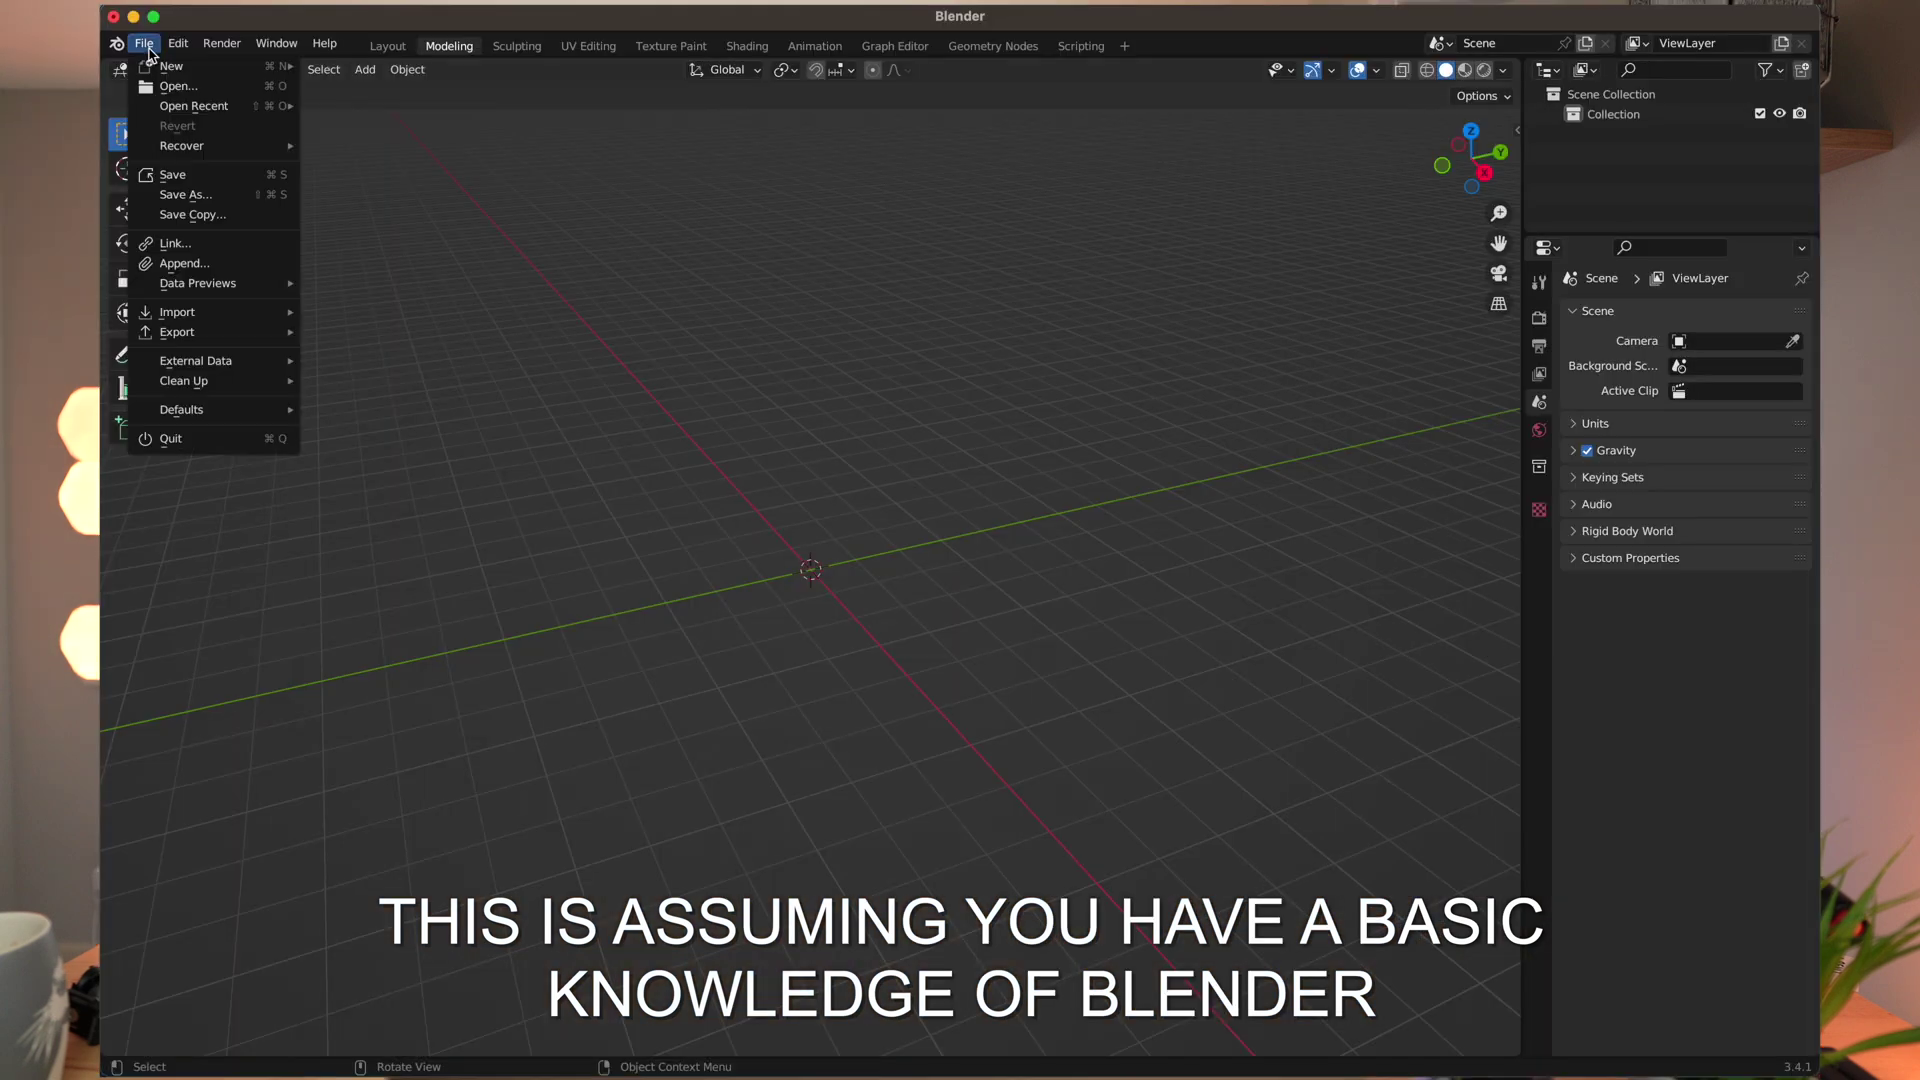
mouse_move(176, 324)
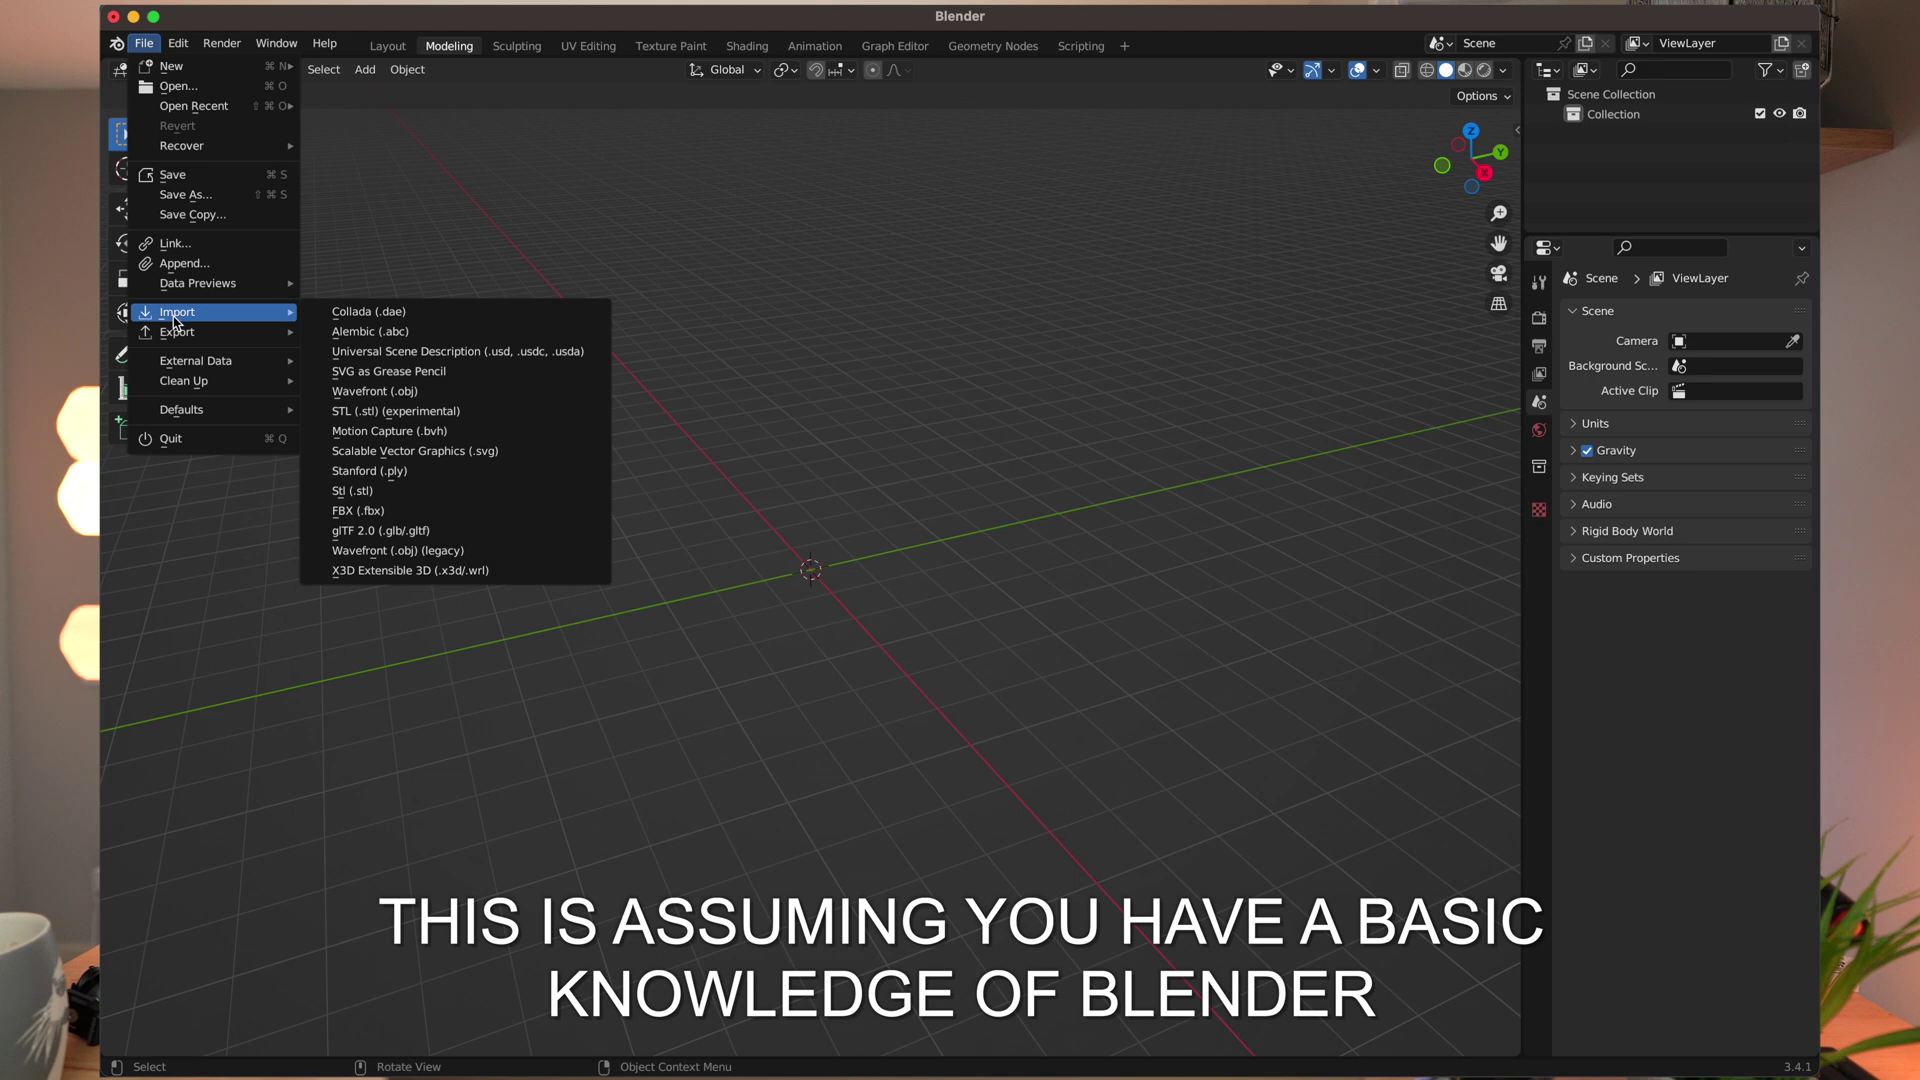
click(362, 511)
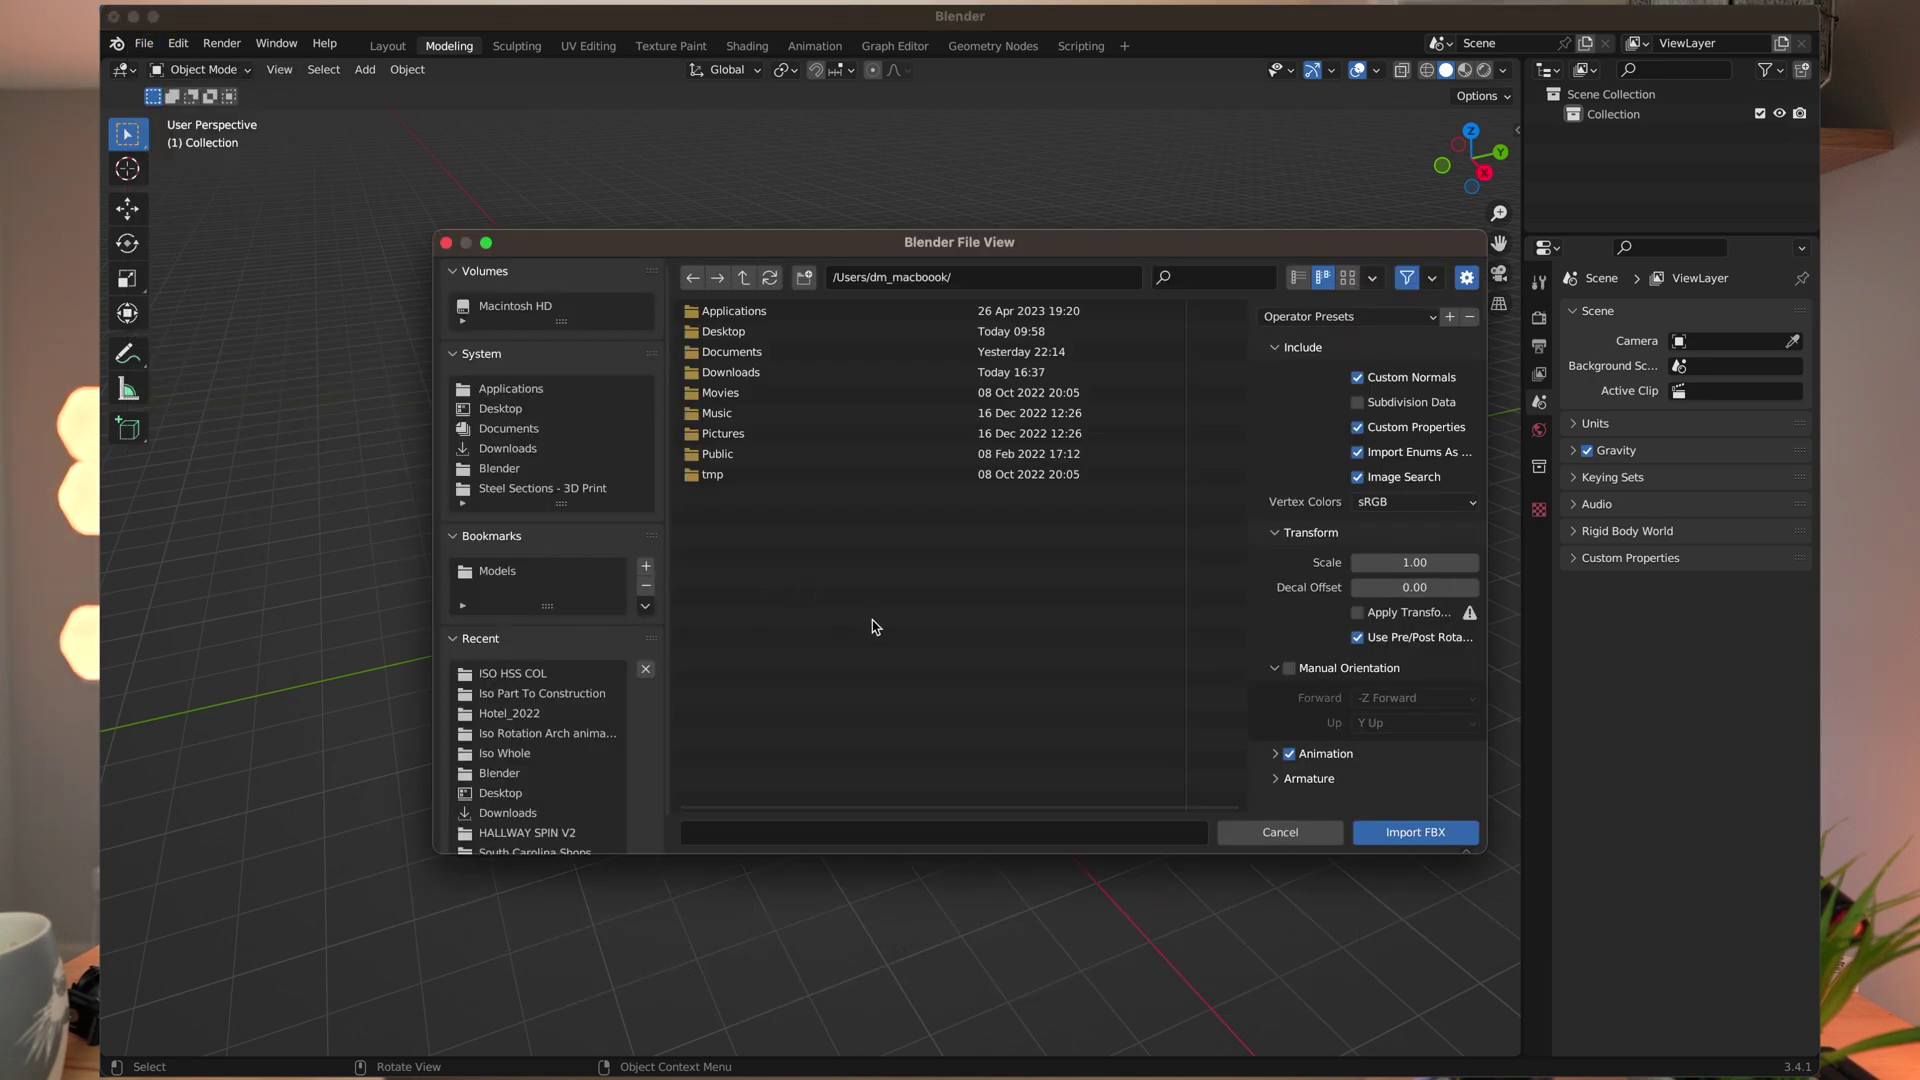
click(524, 449)
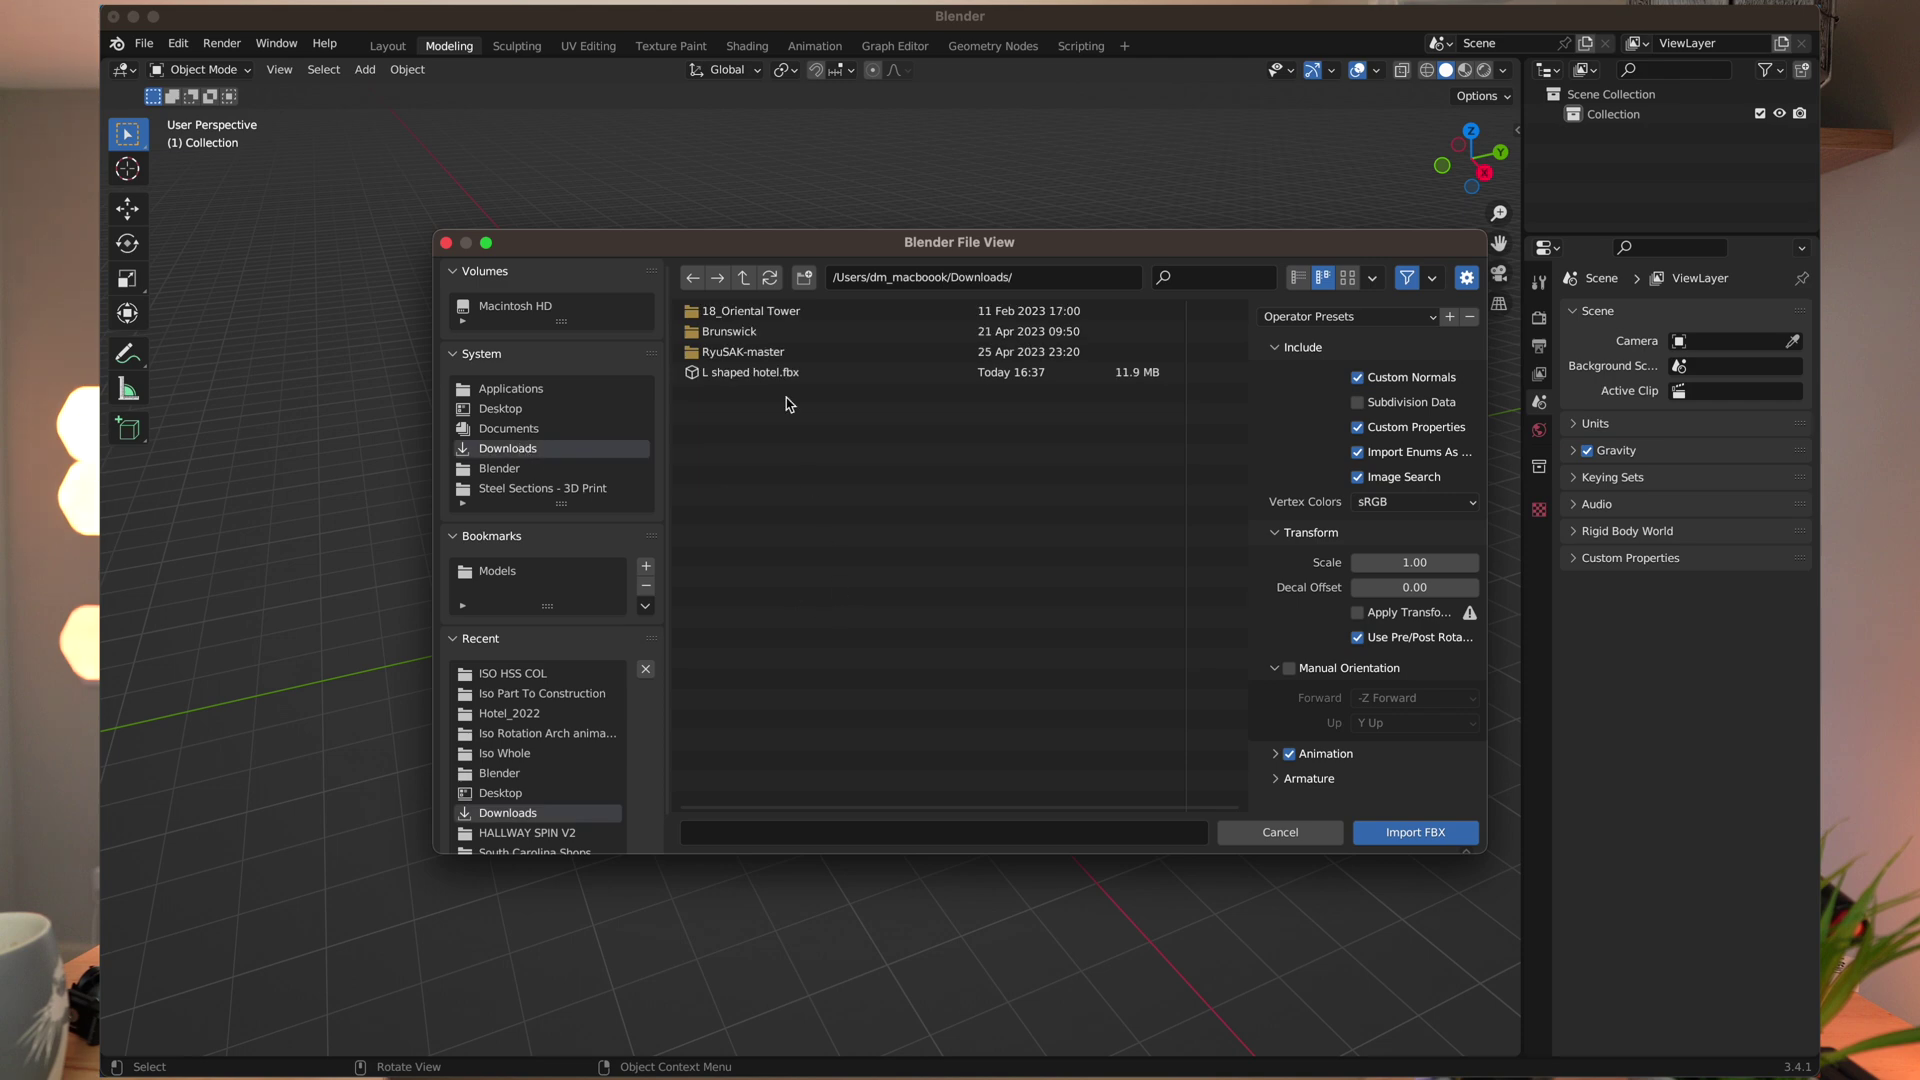
double_click(721, 372)
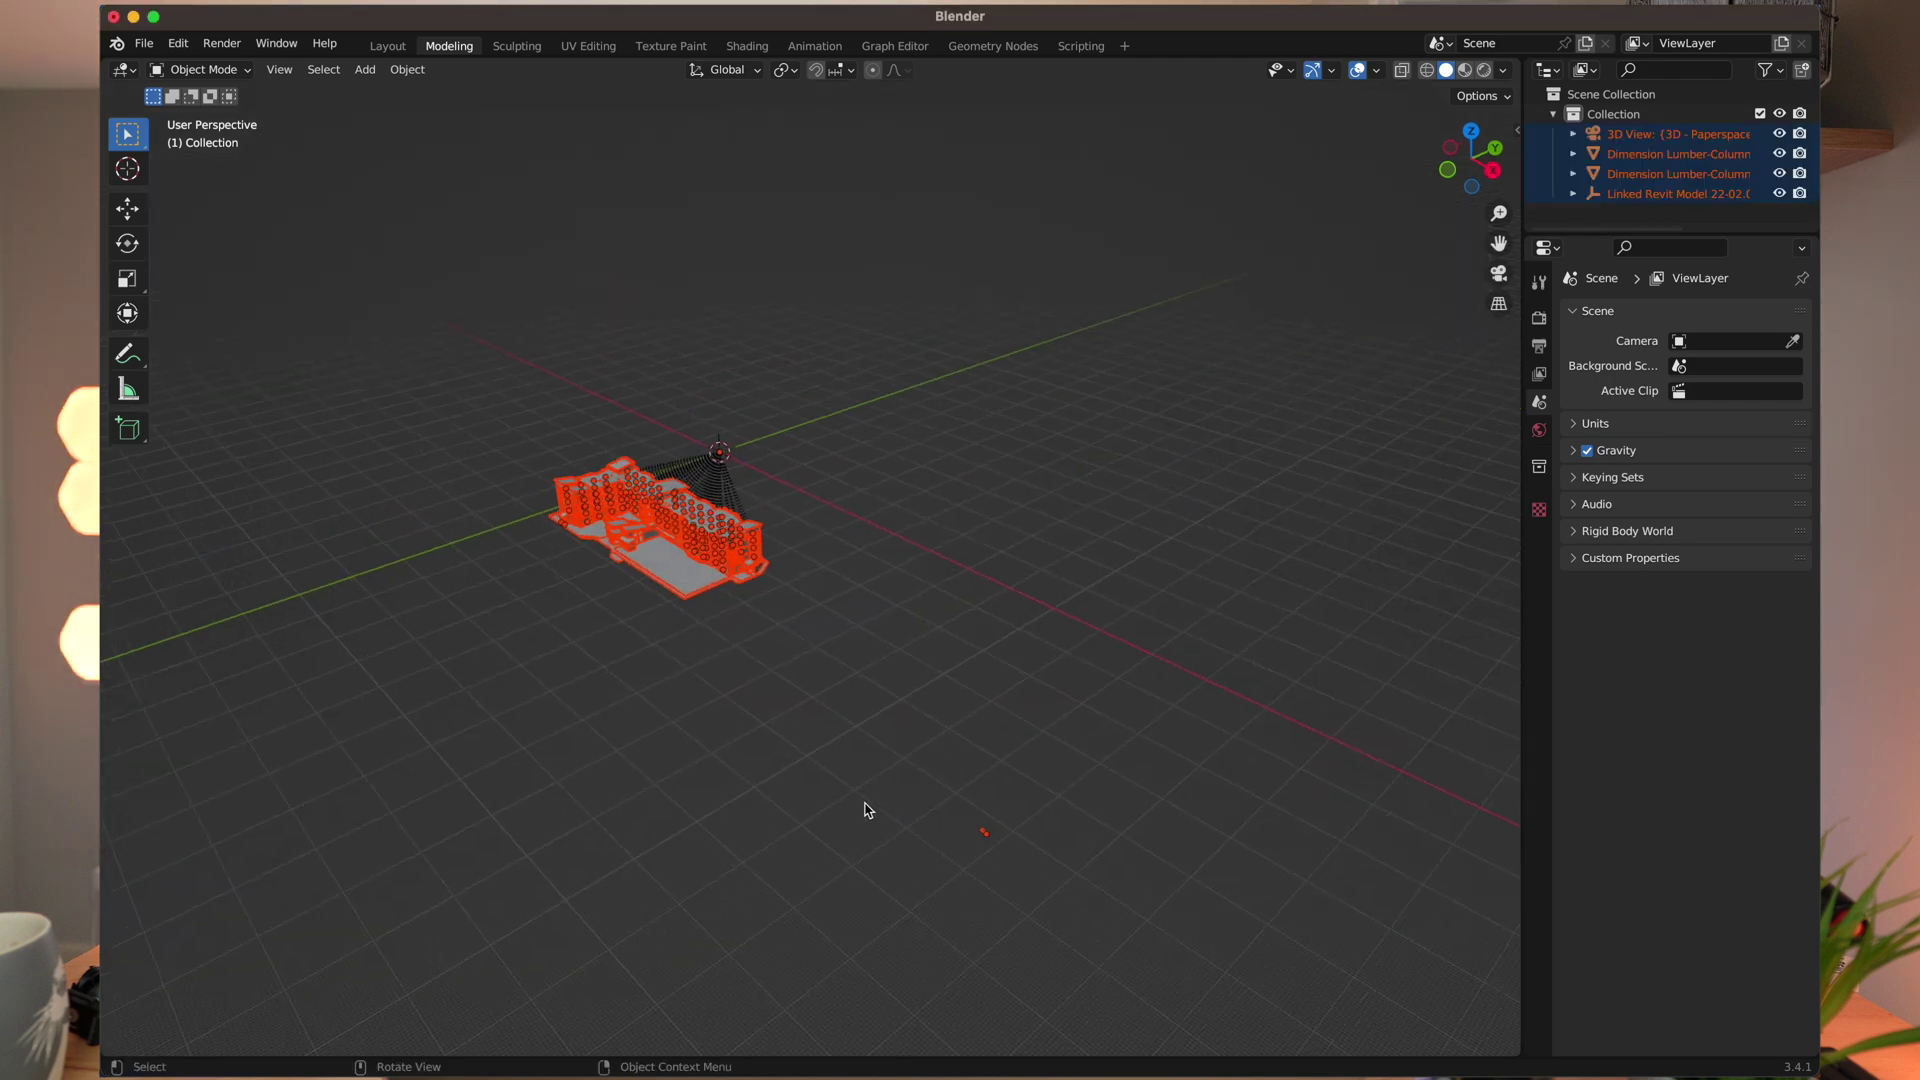
click(989, 805)
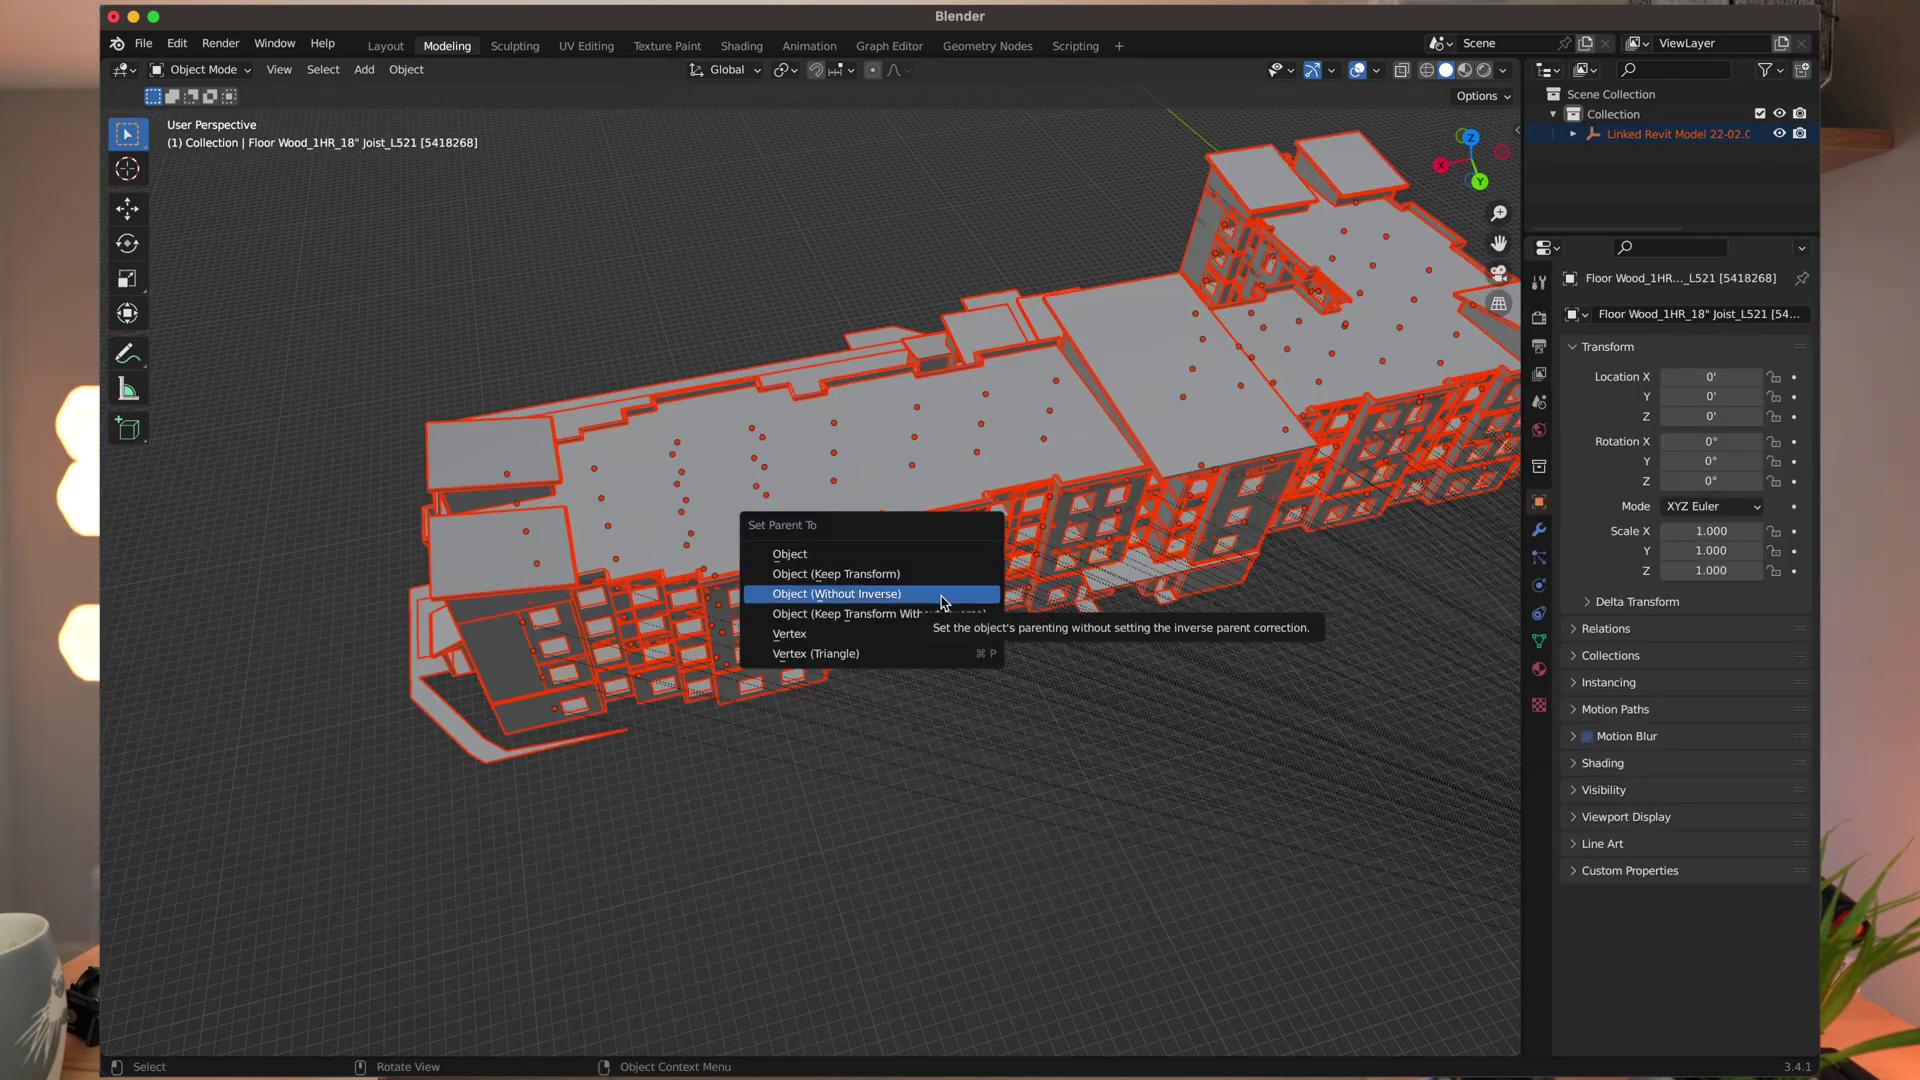
Parent the imported hotel parts using Object (Without Inverse).
click(943, 593)
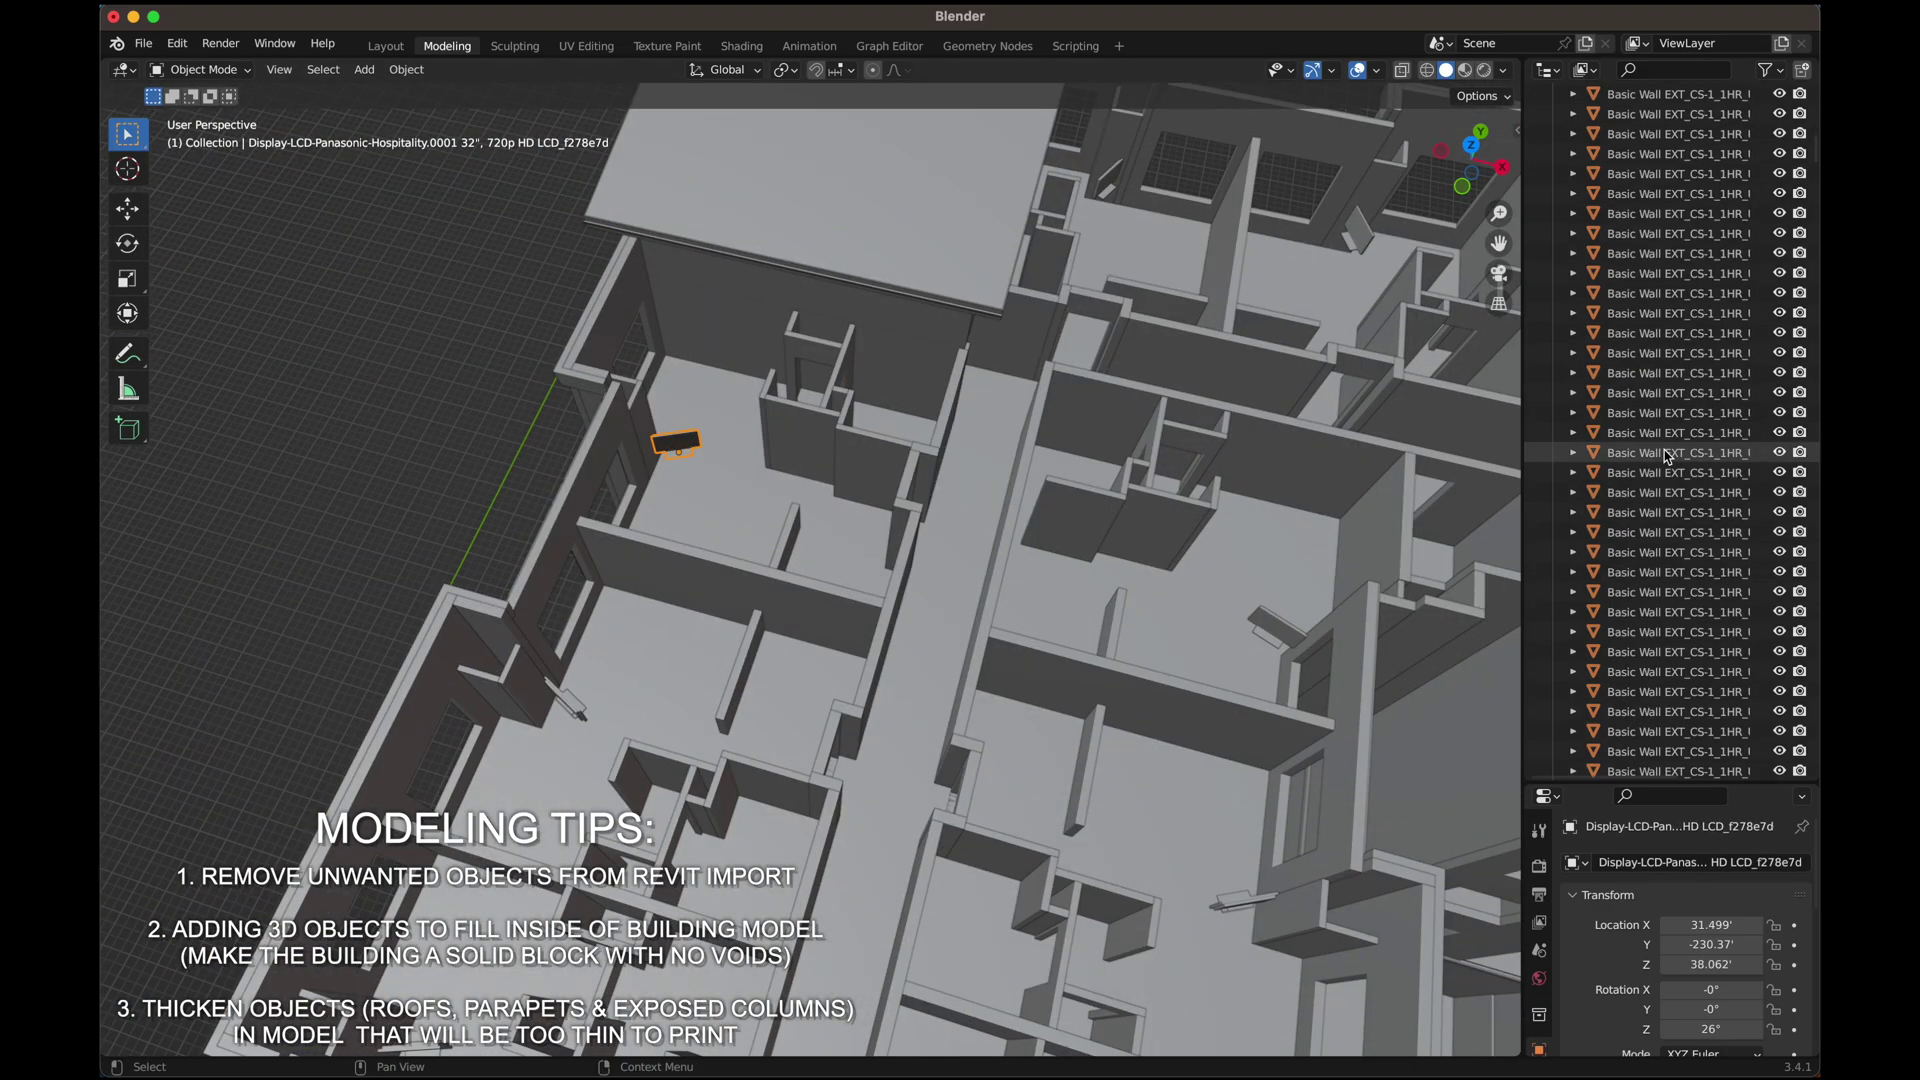
scroll(1665, 487, down, 10)
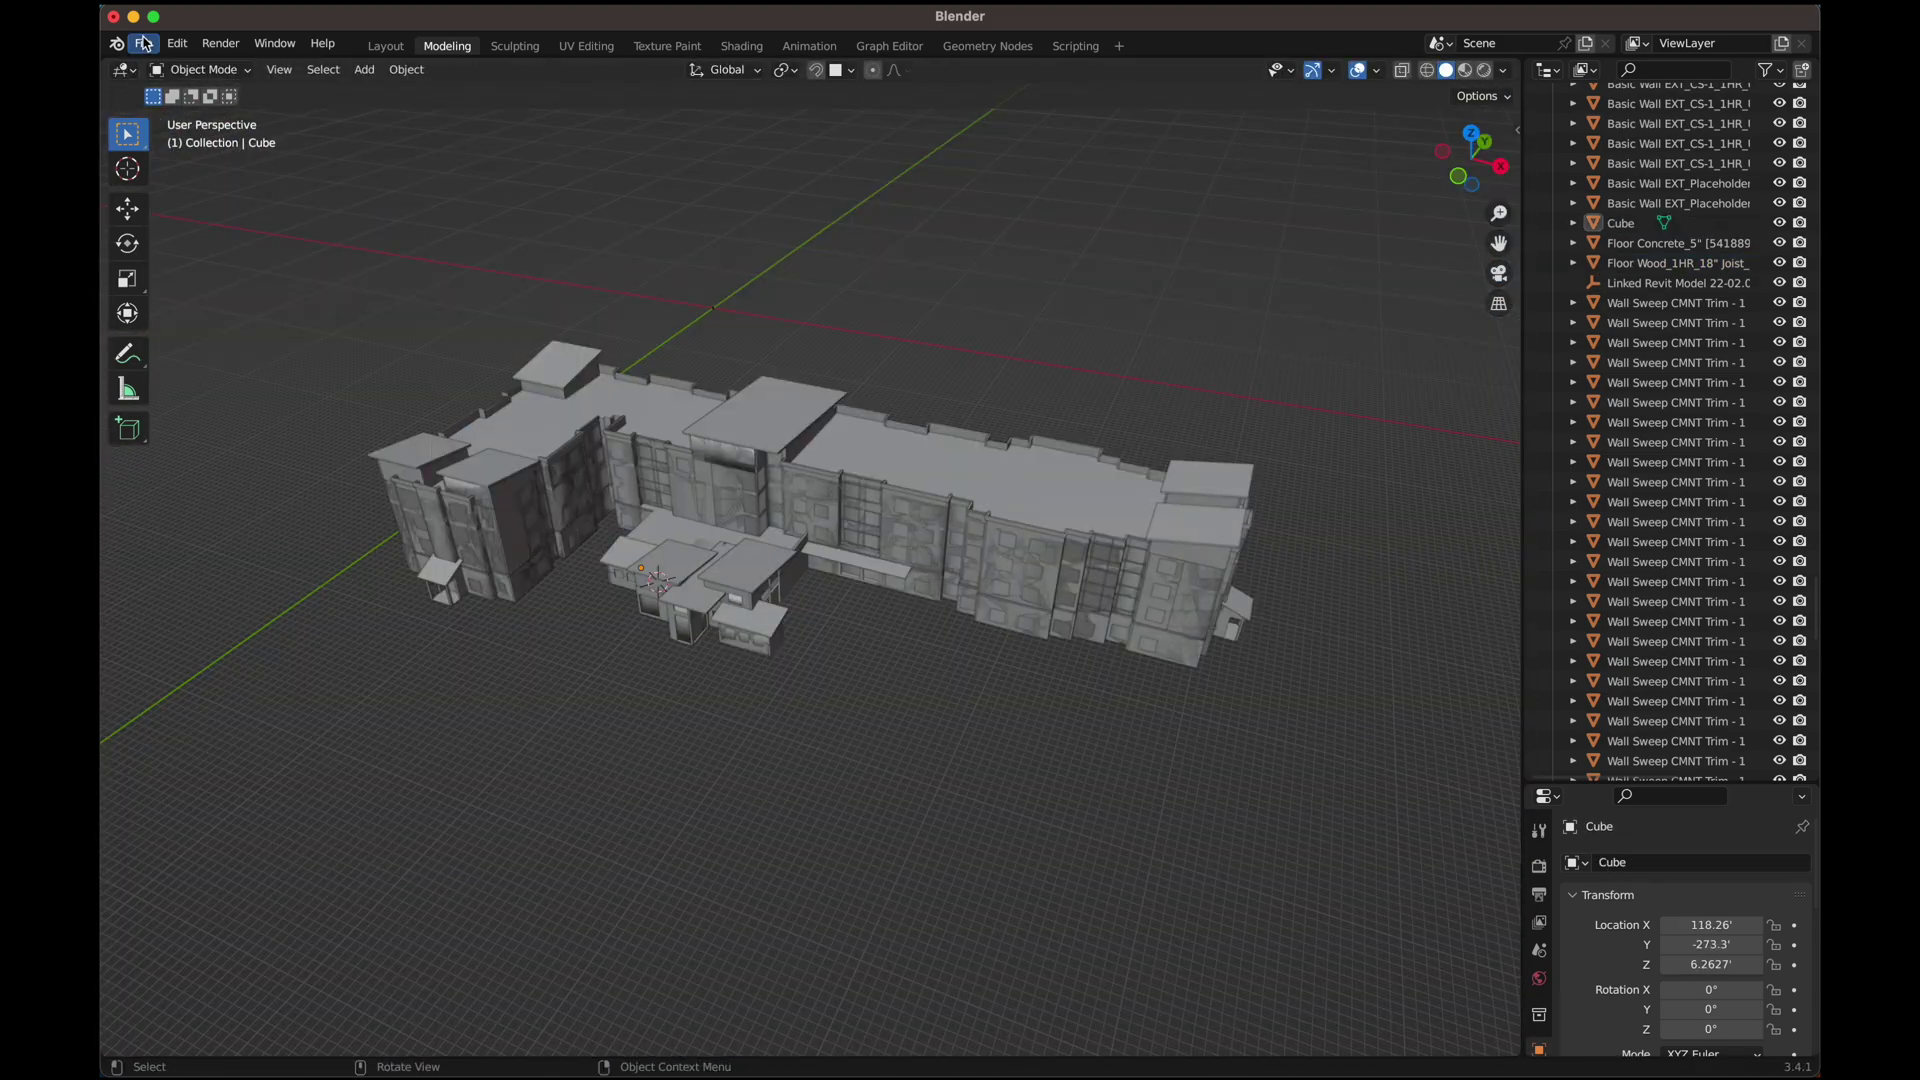
click(148, 45)
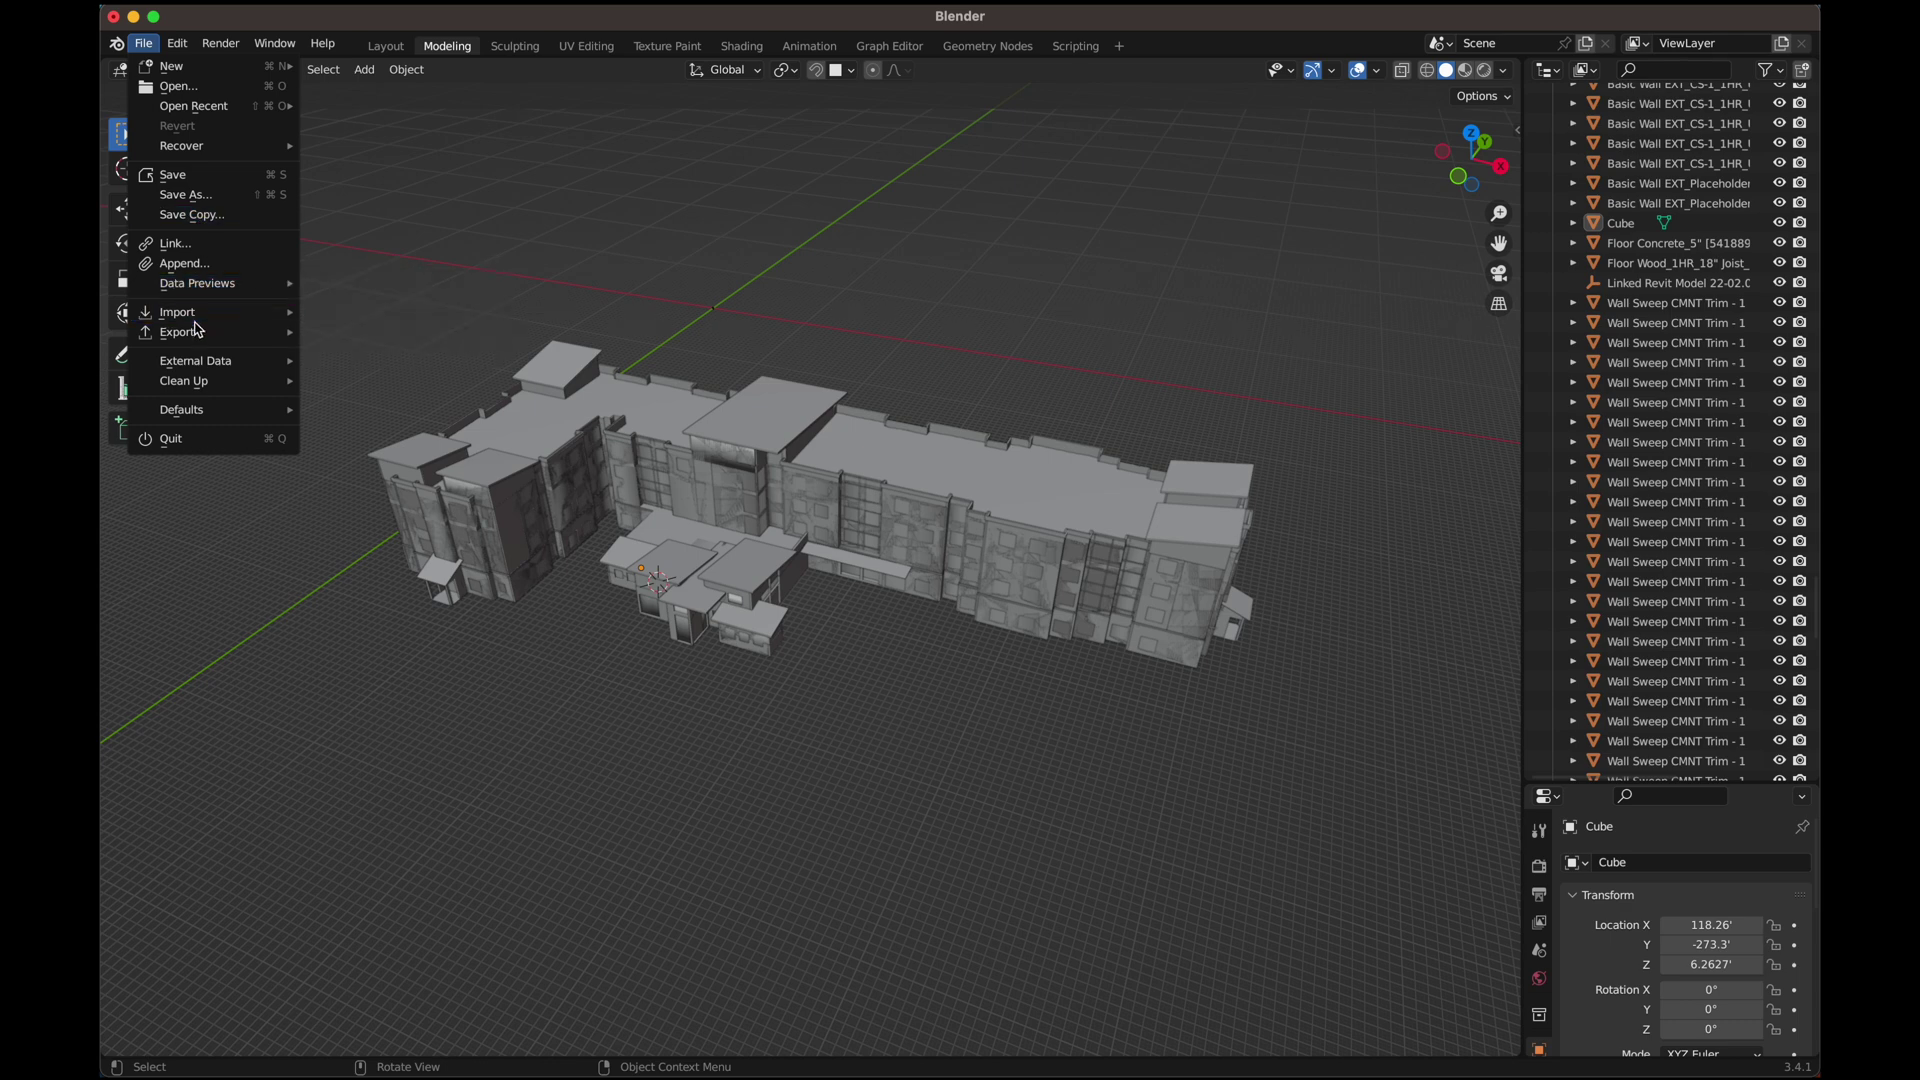
Export the hotel model as the STL file 'L HOTEL Blender.stl'.
mouse_move(197, 330)
click(400, 498)
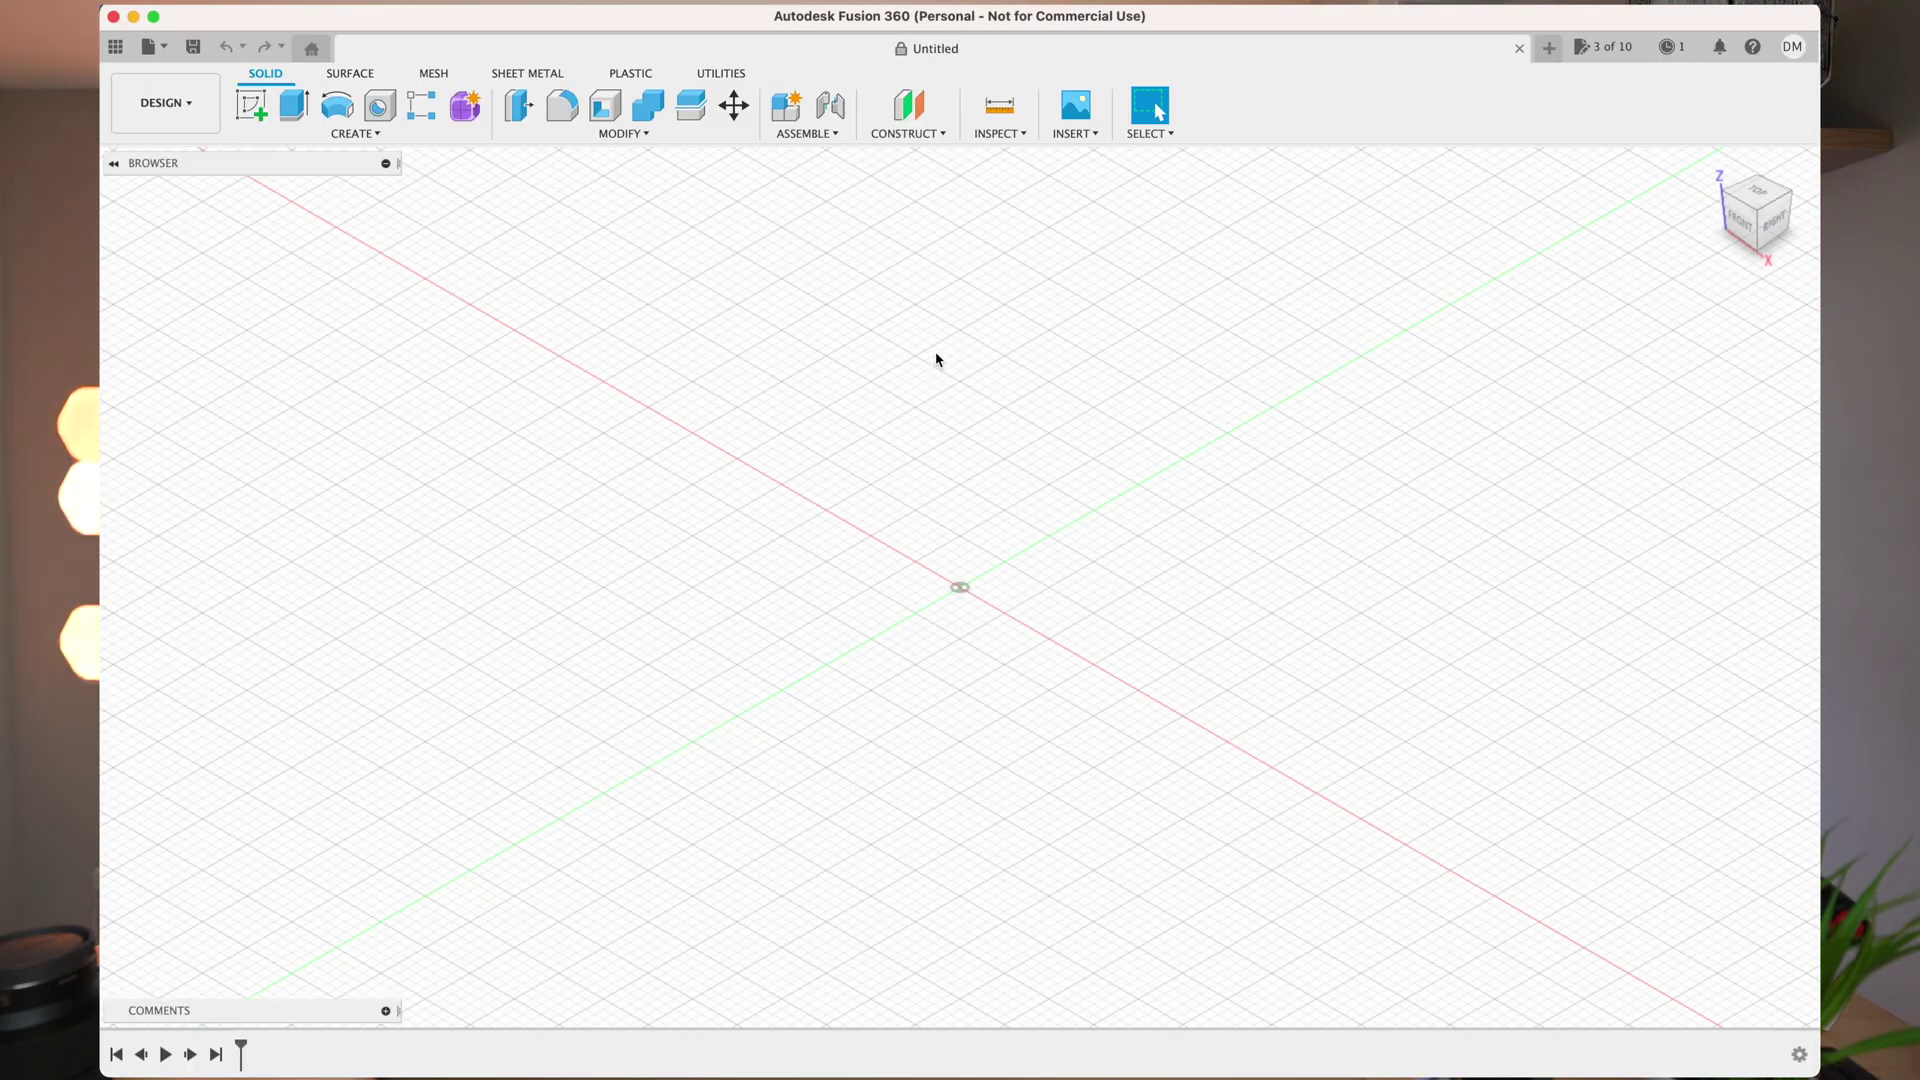
Open 'L HOTEL Blender.stl' from the computer into a new design and select MeshBody1.
click(150, 46)
click(202, 179)
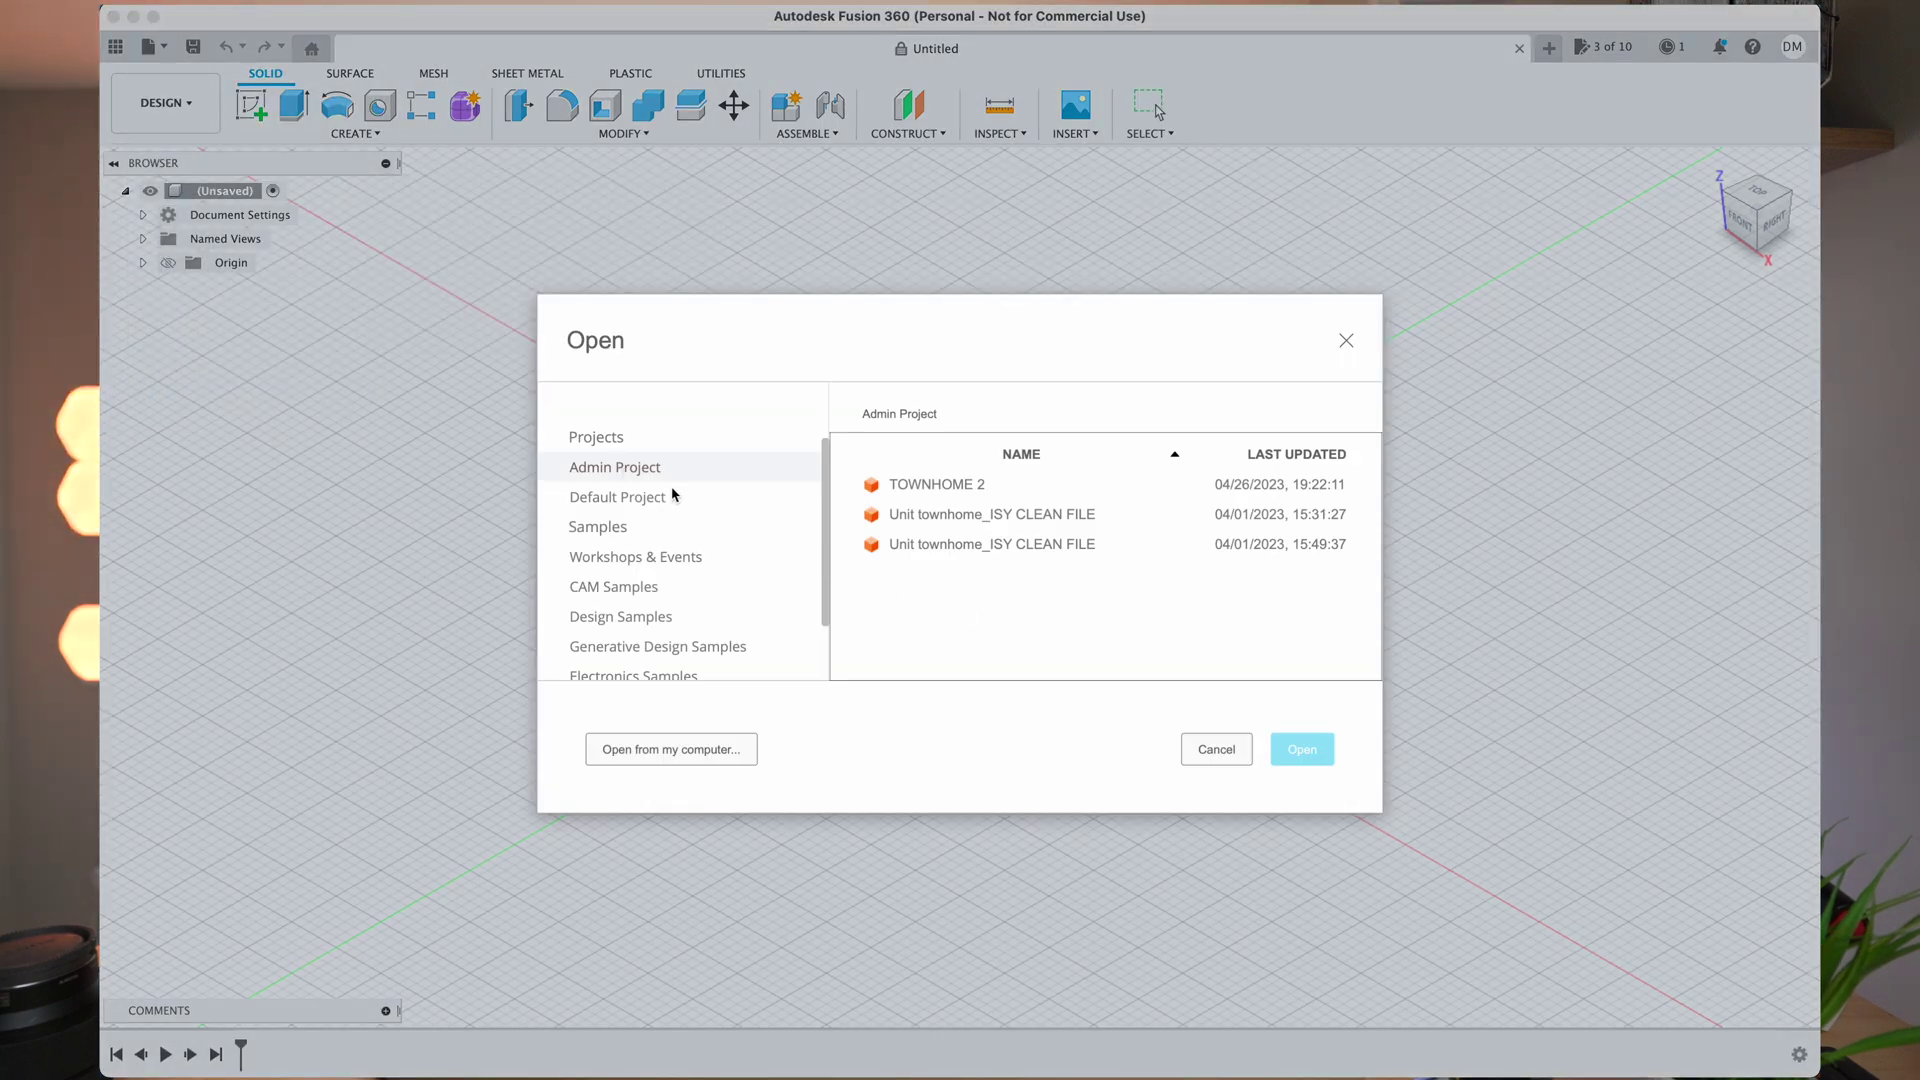
click(720, 762)
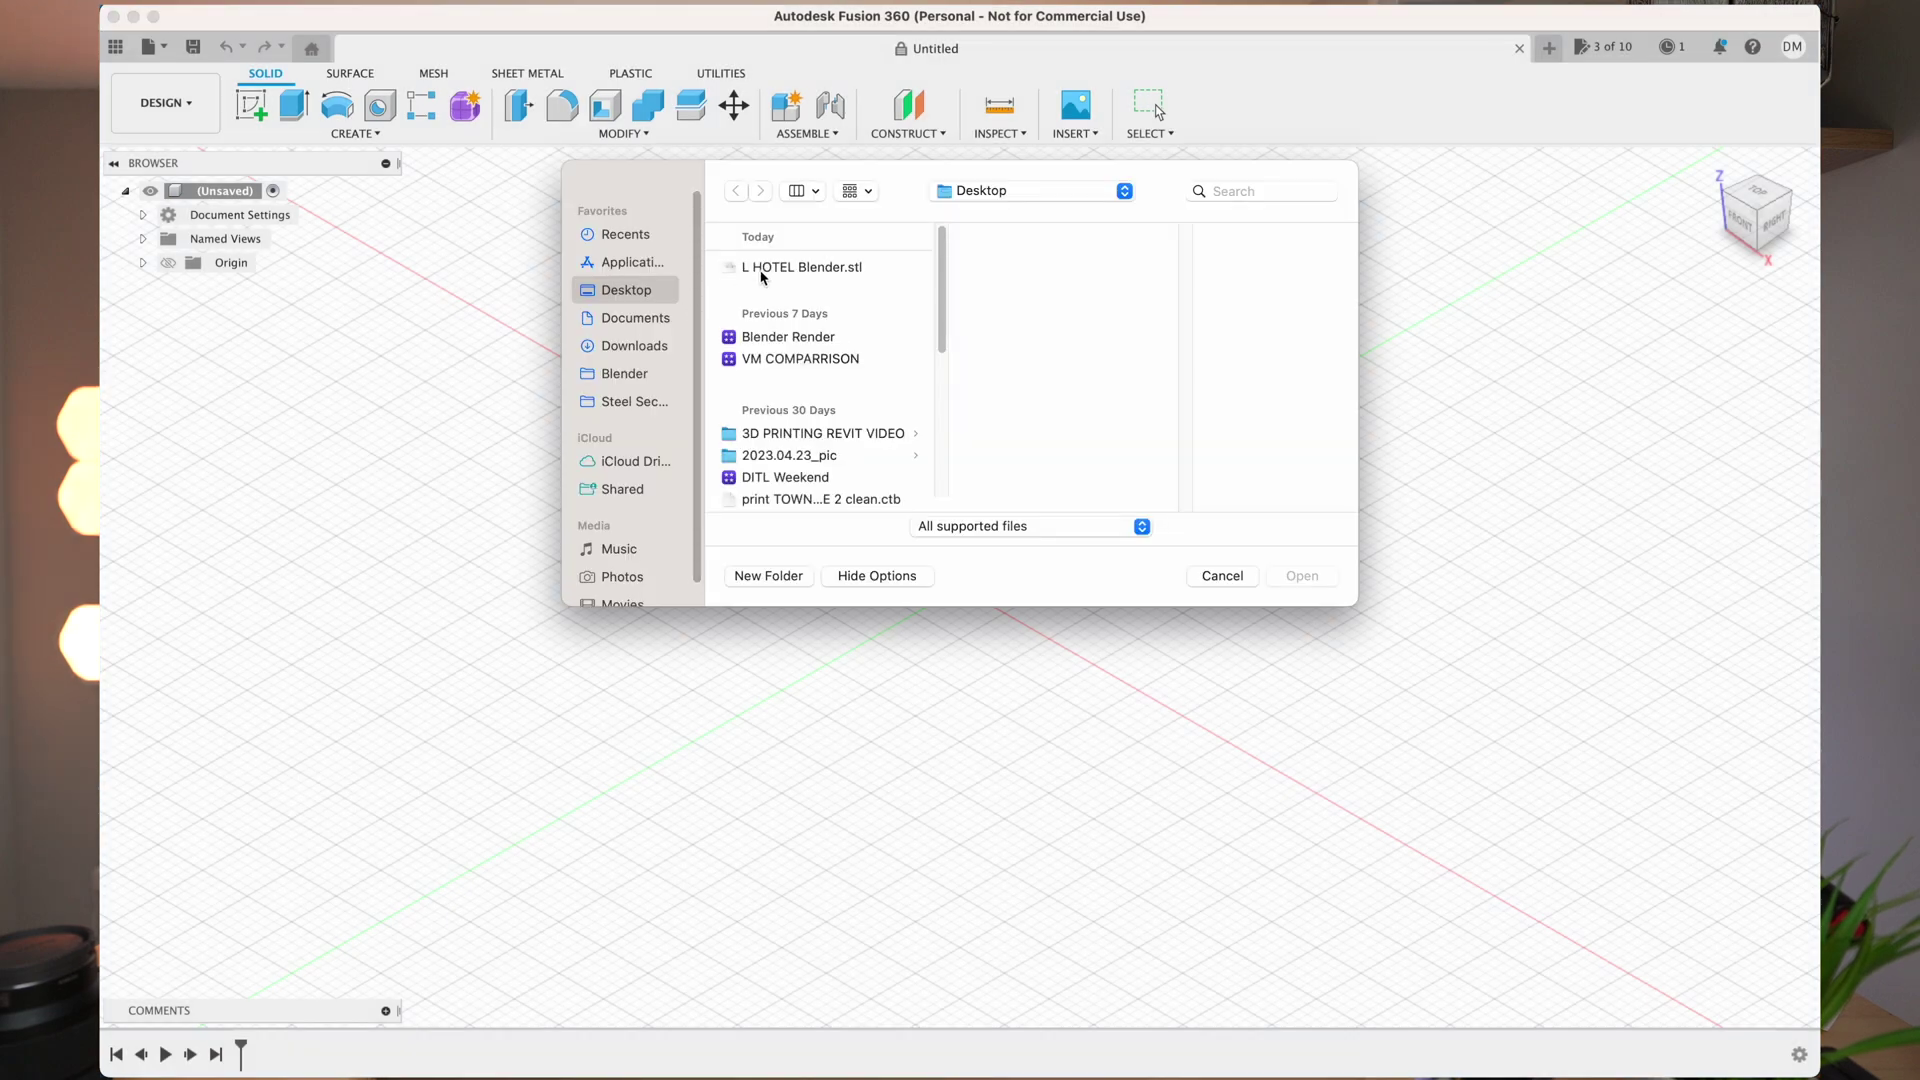
click(761, 270)
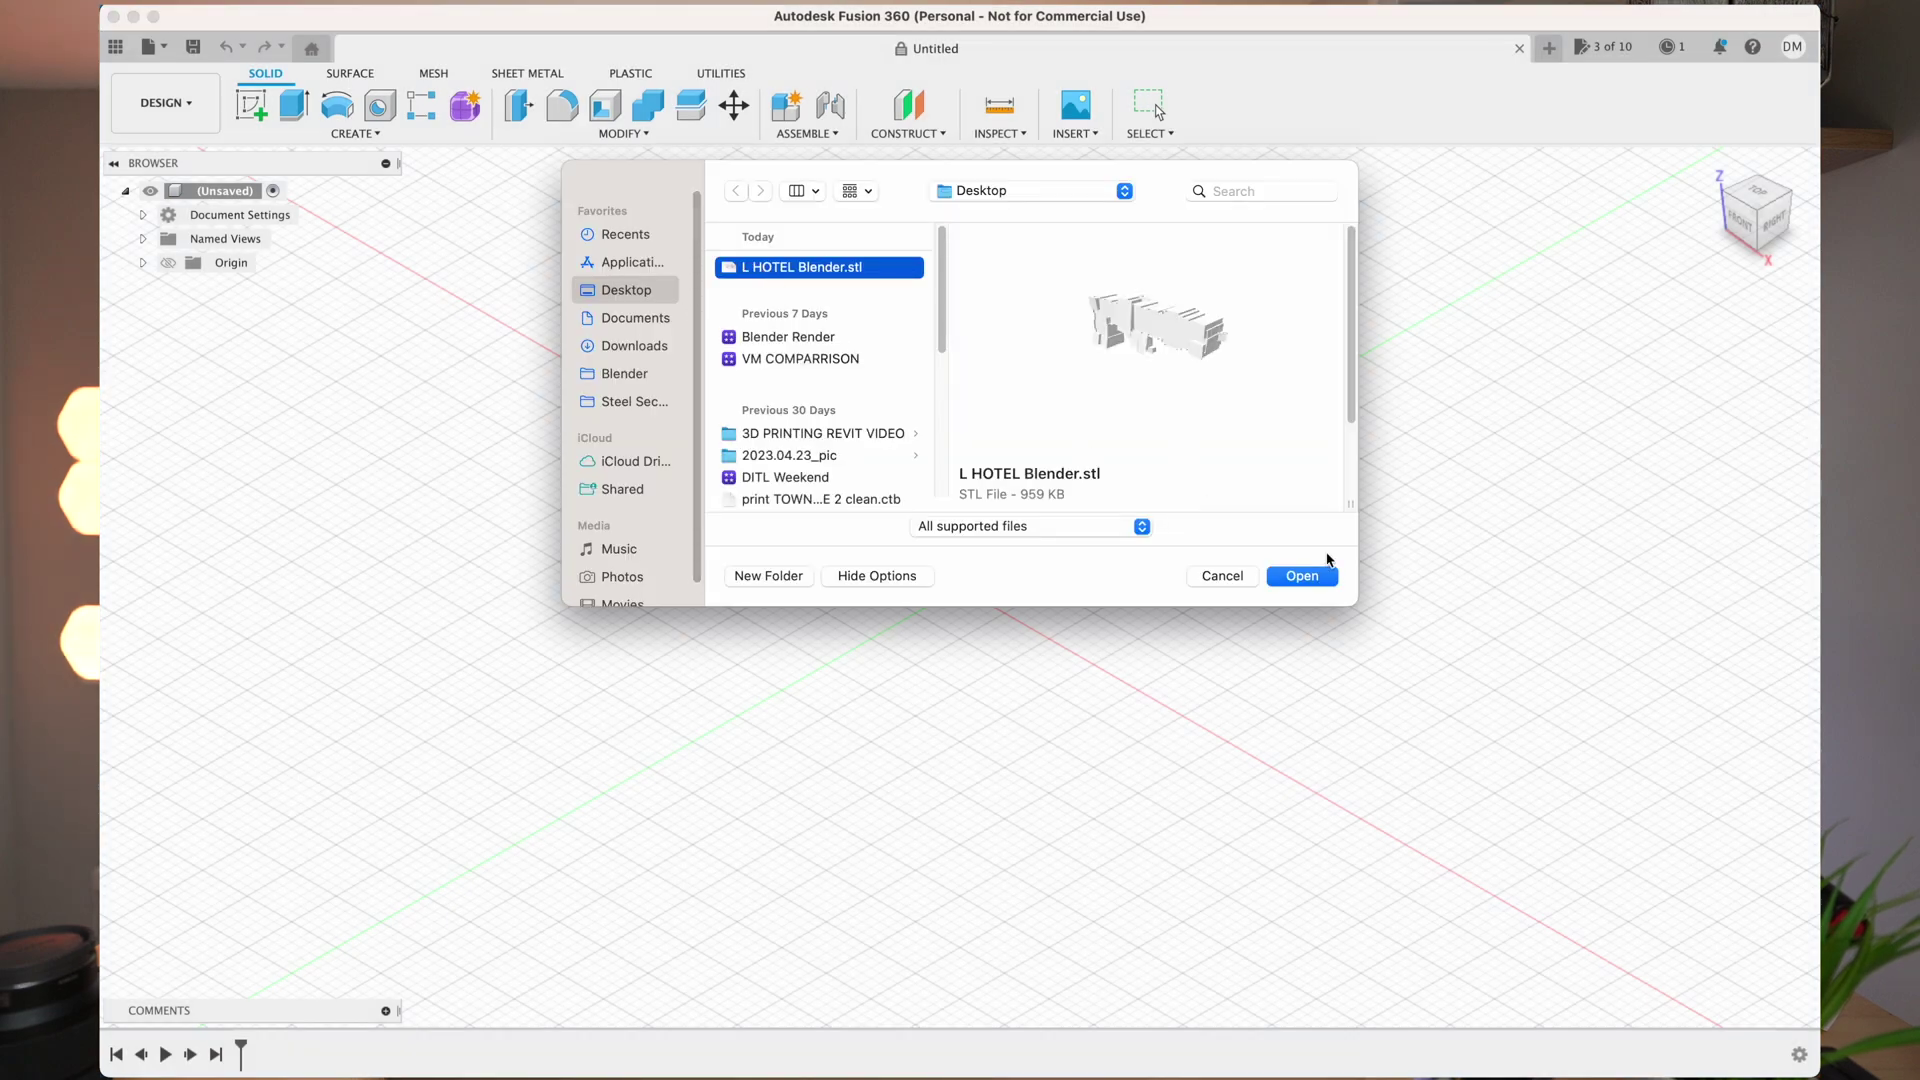
click(1301, 577)
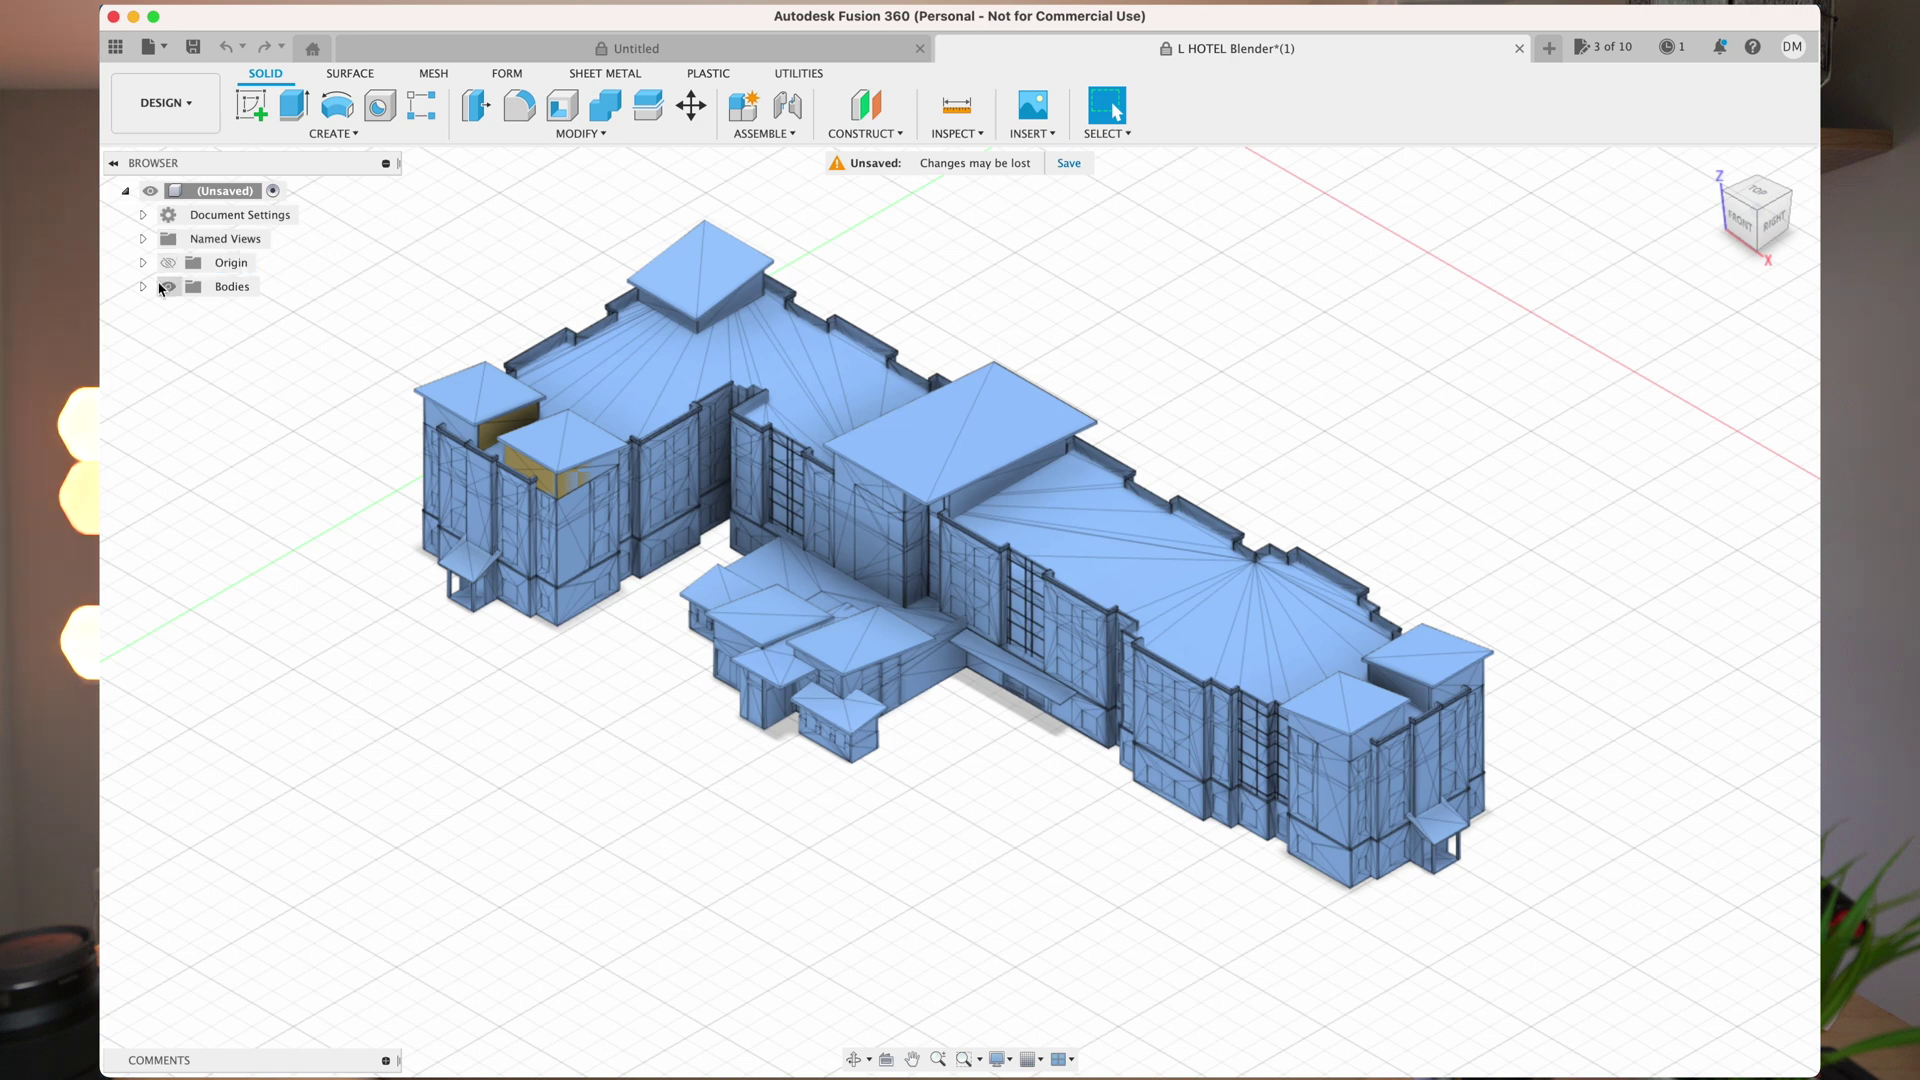
click(244, 311)
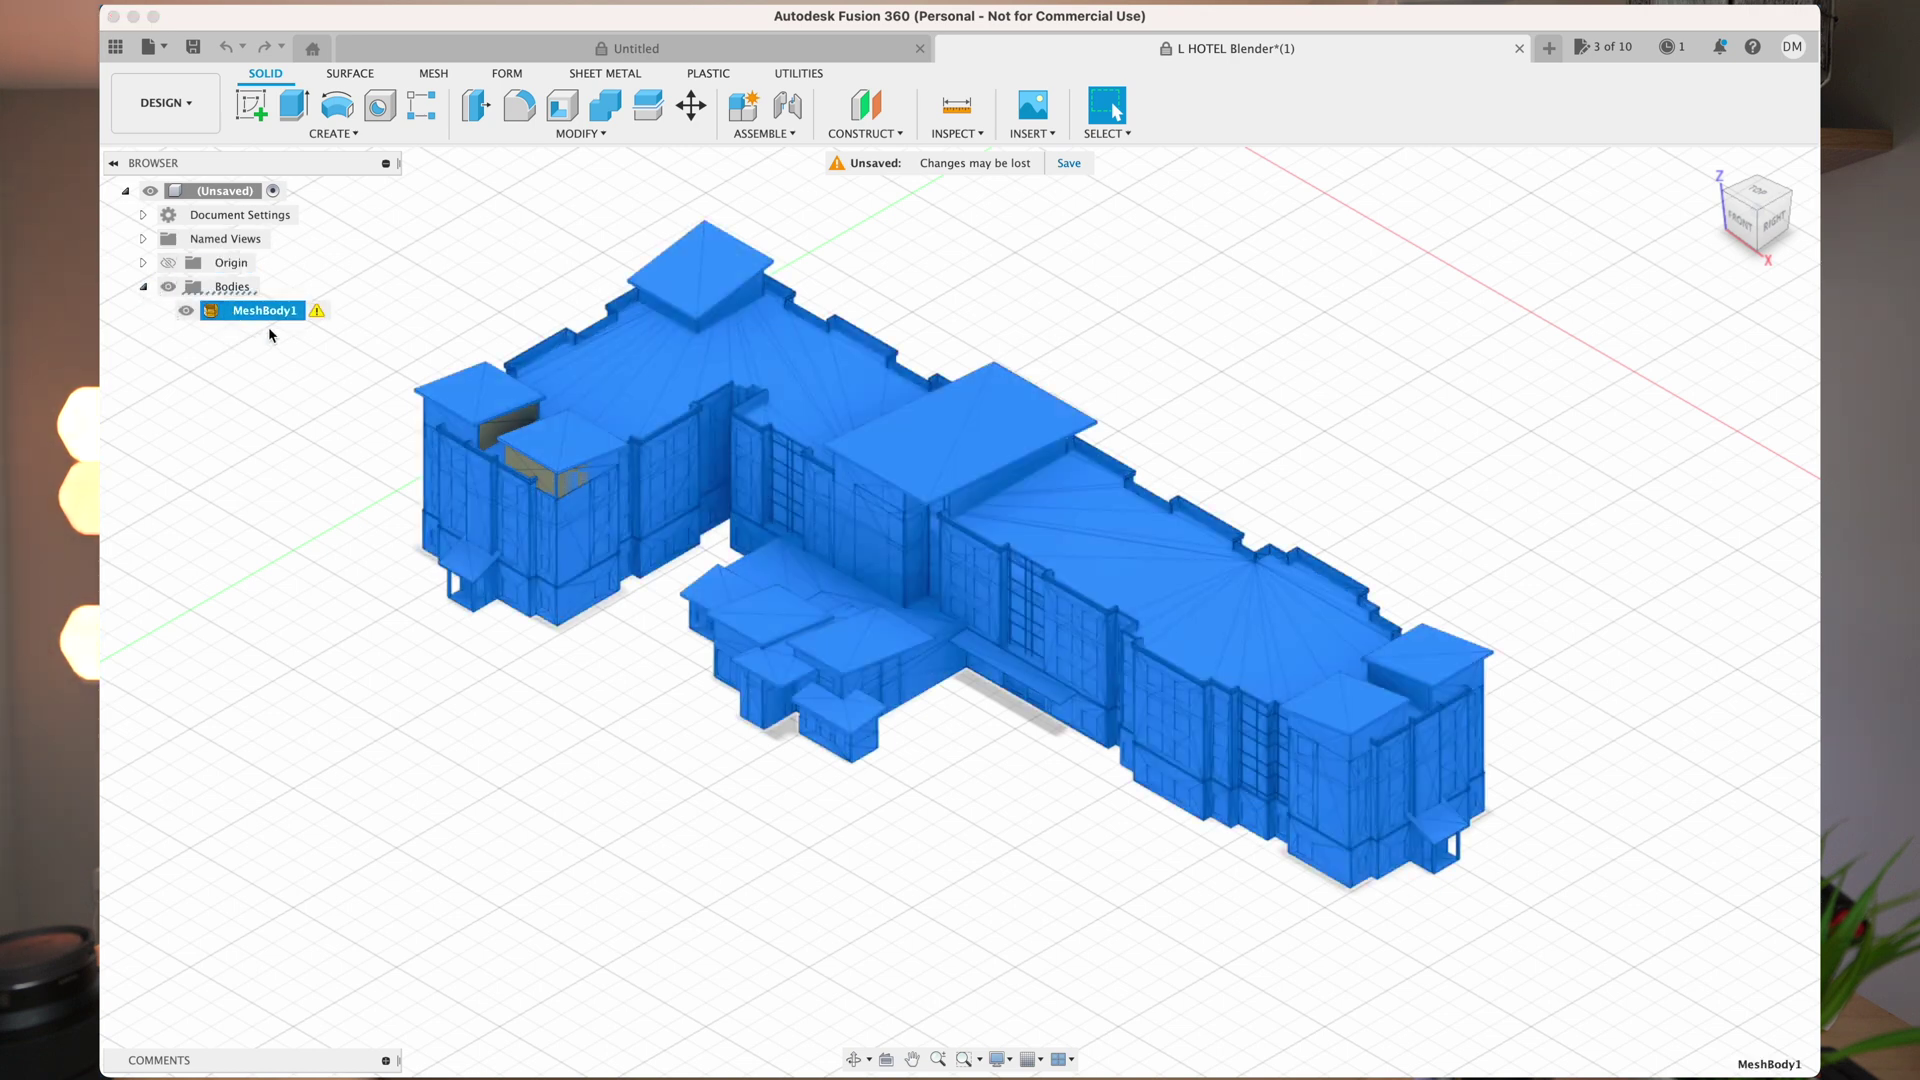
middle_drag(1160, 484, 1166, 502)
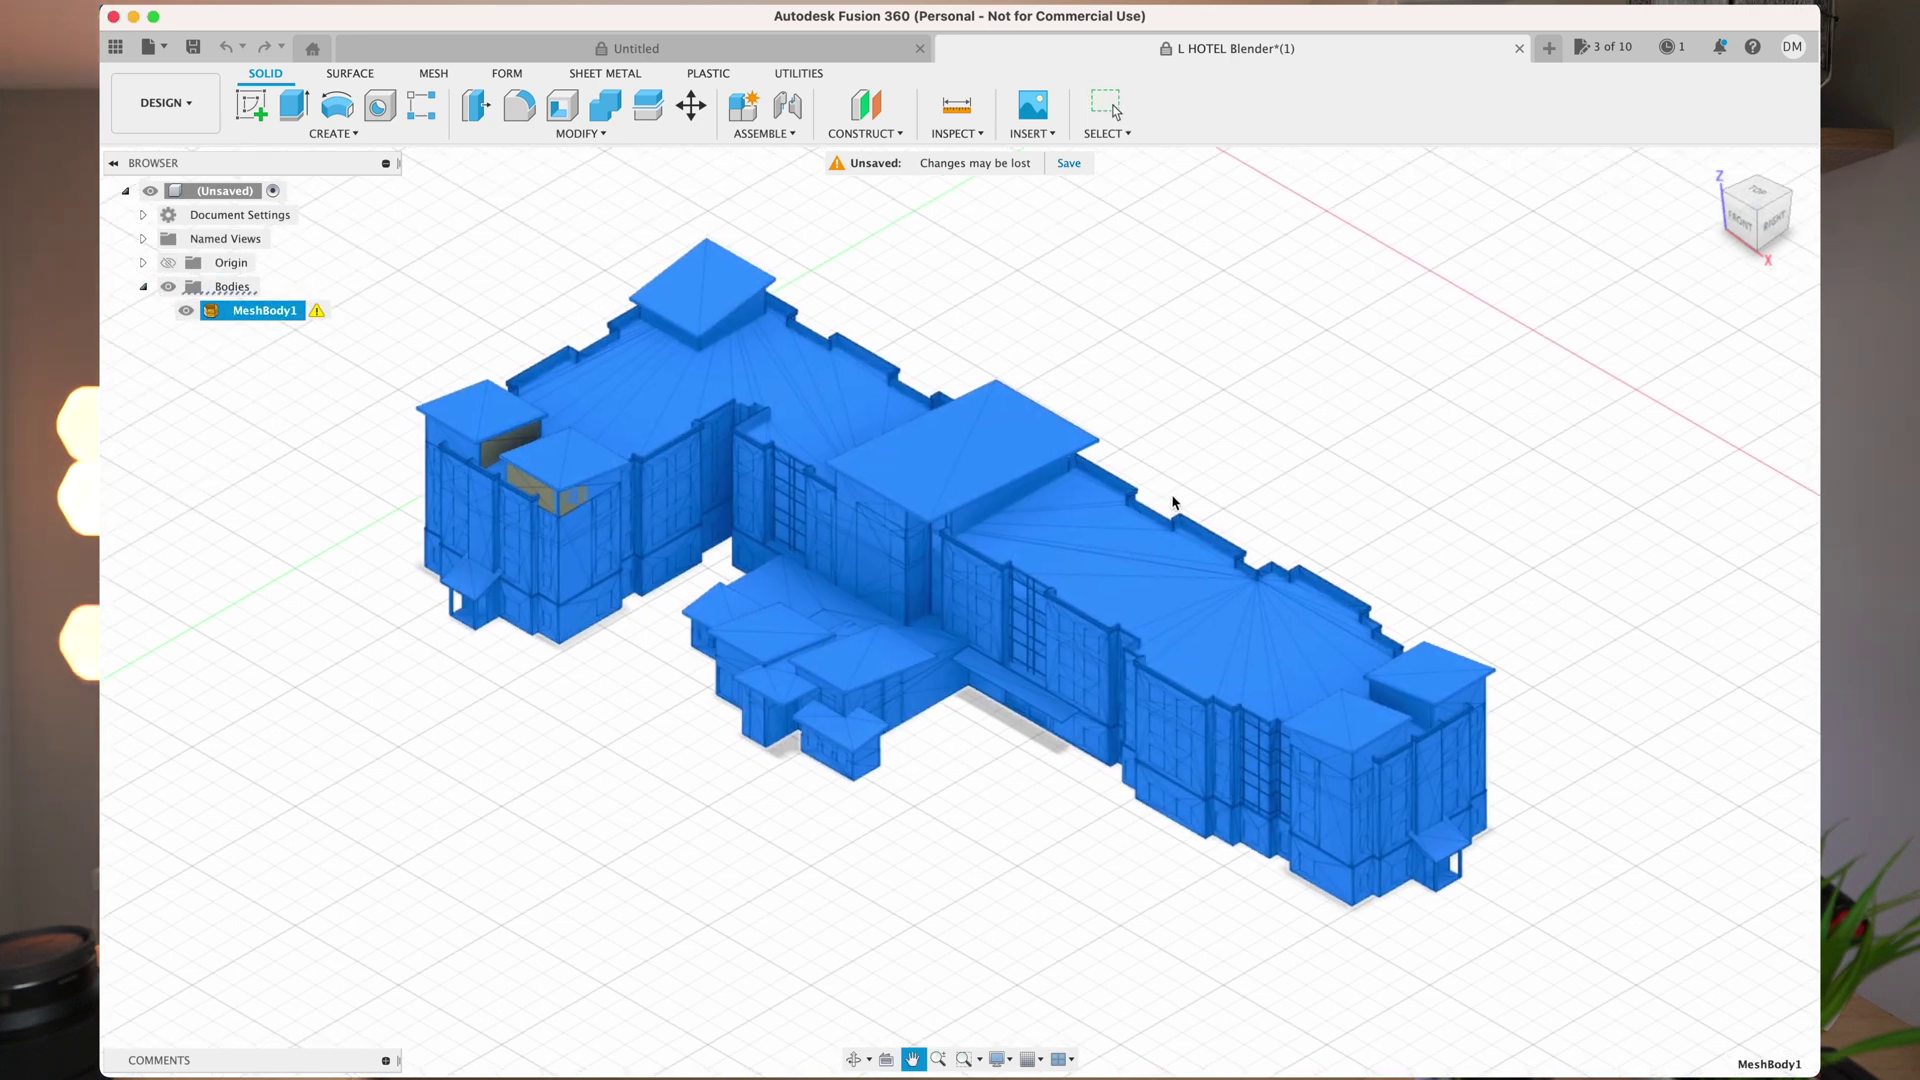
drag(1173, 502, 1160, 532)
key(Escape)
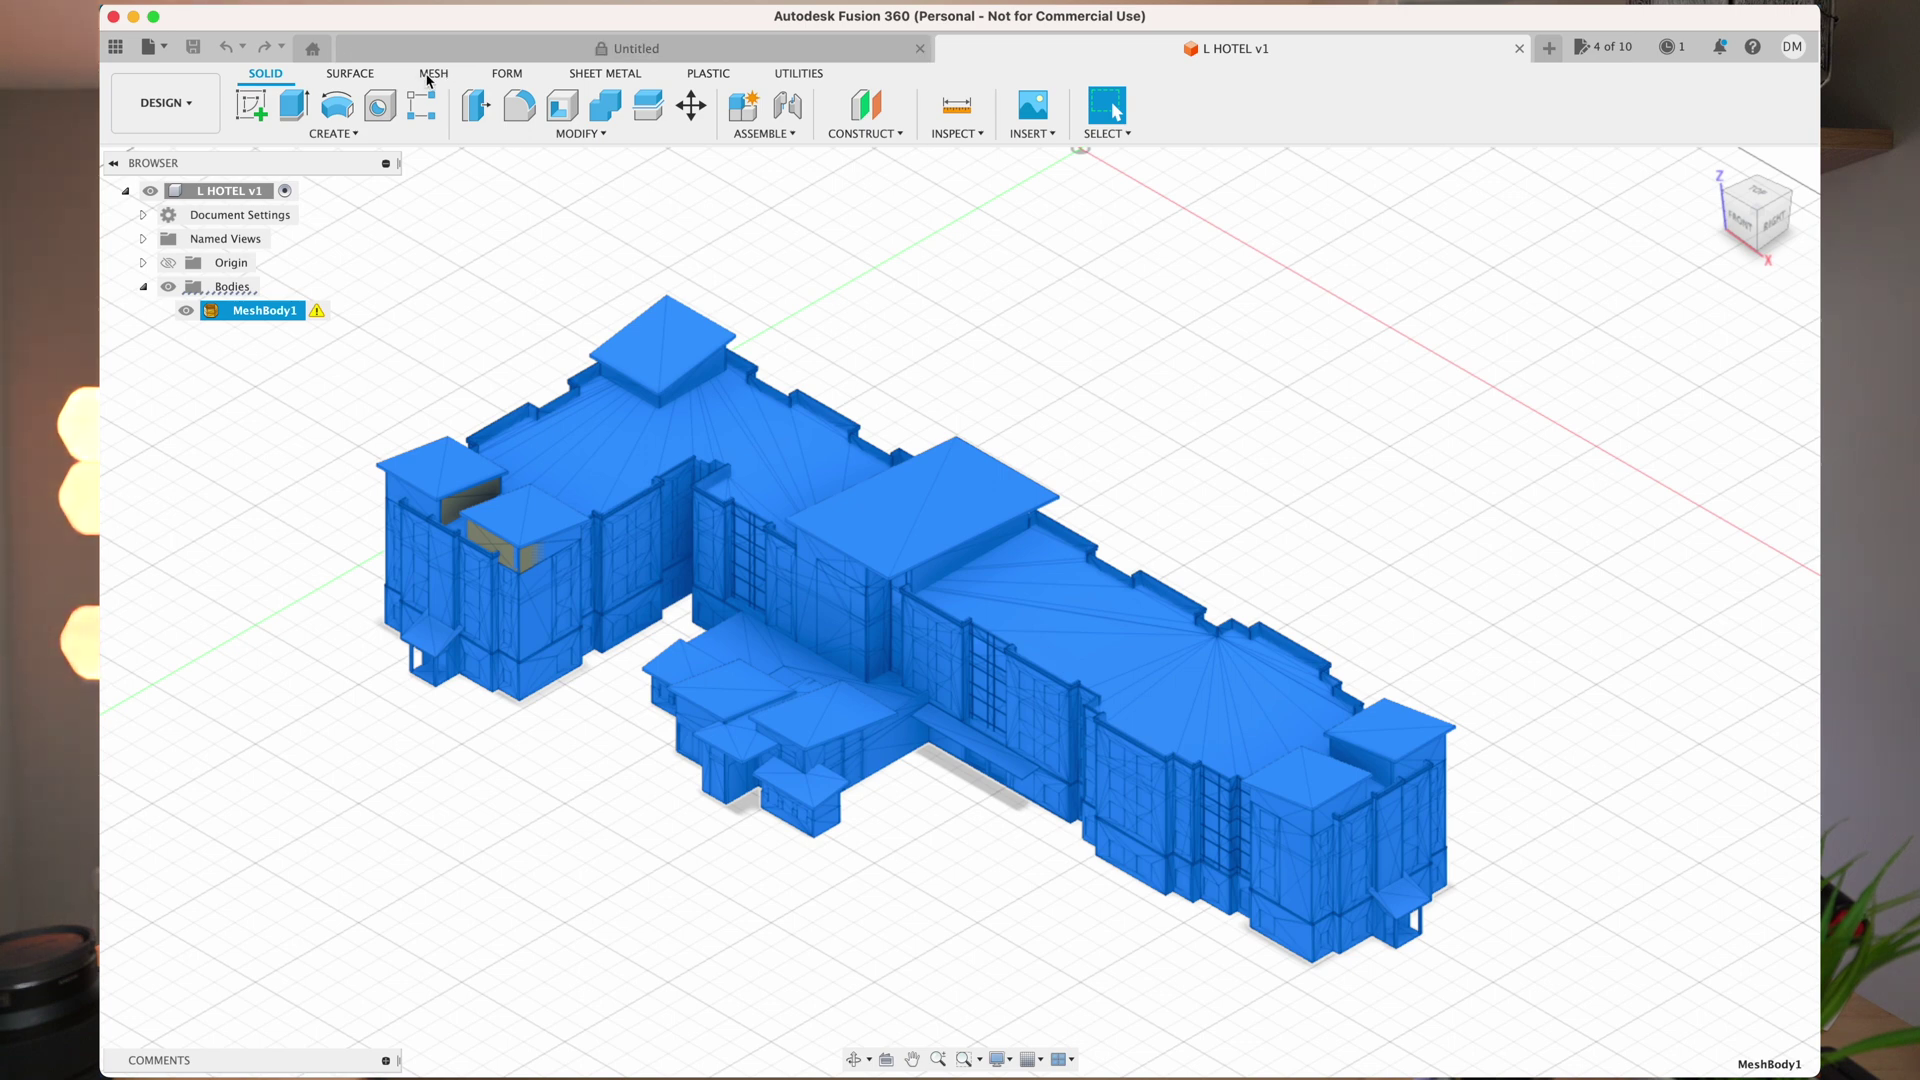
Start a mesh Repair on MeshBody1 with the Repair Type set to Wrap.
click(428, 76)
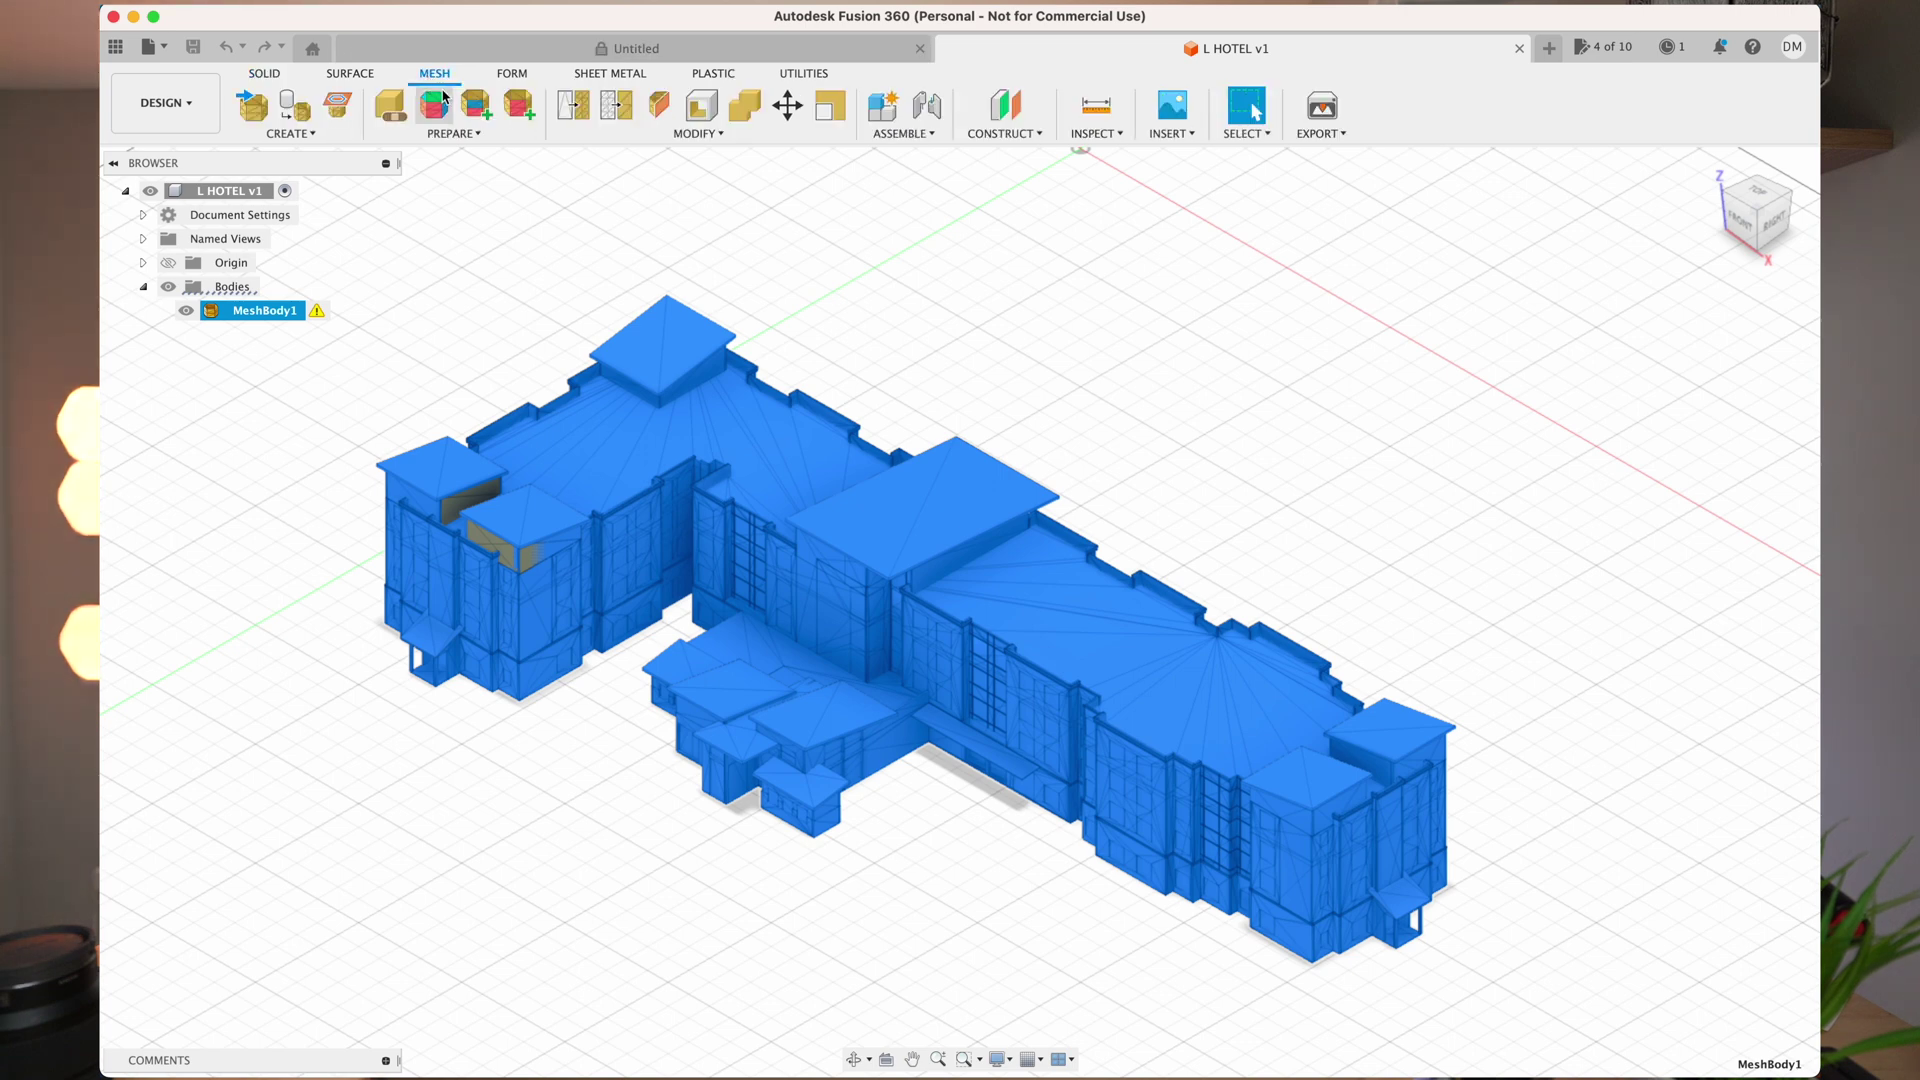
click(392, 106)
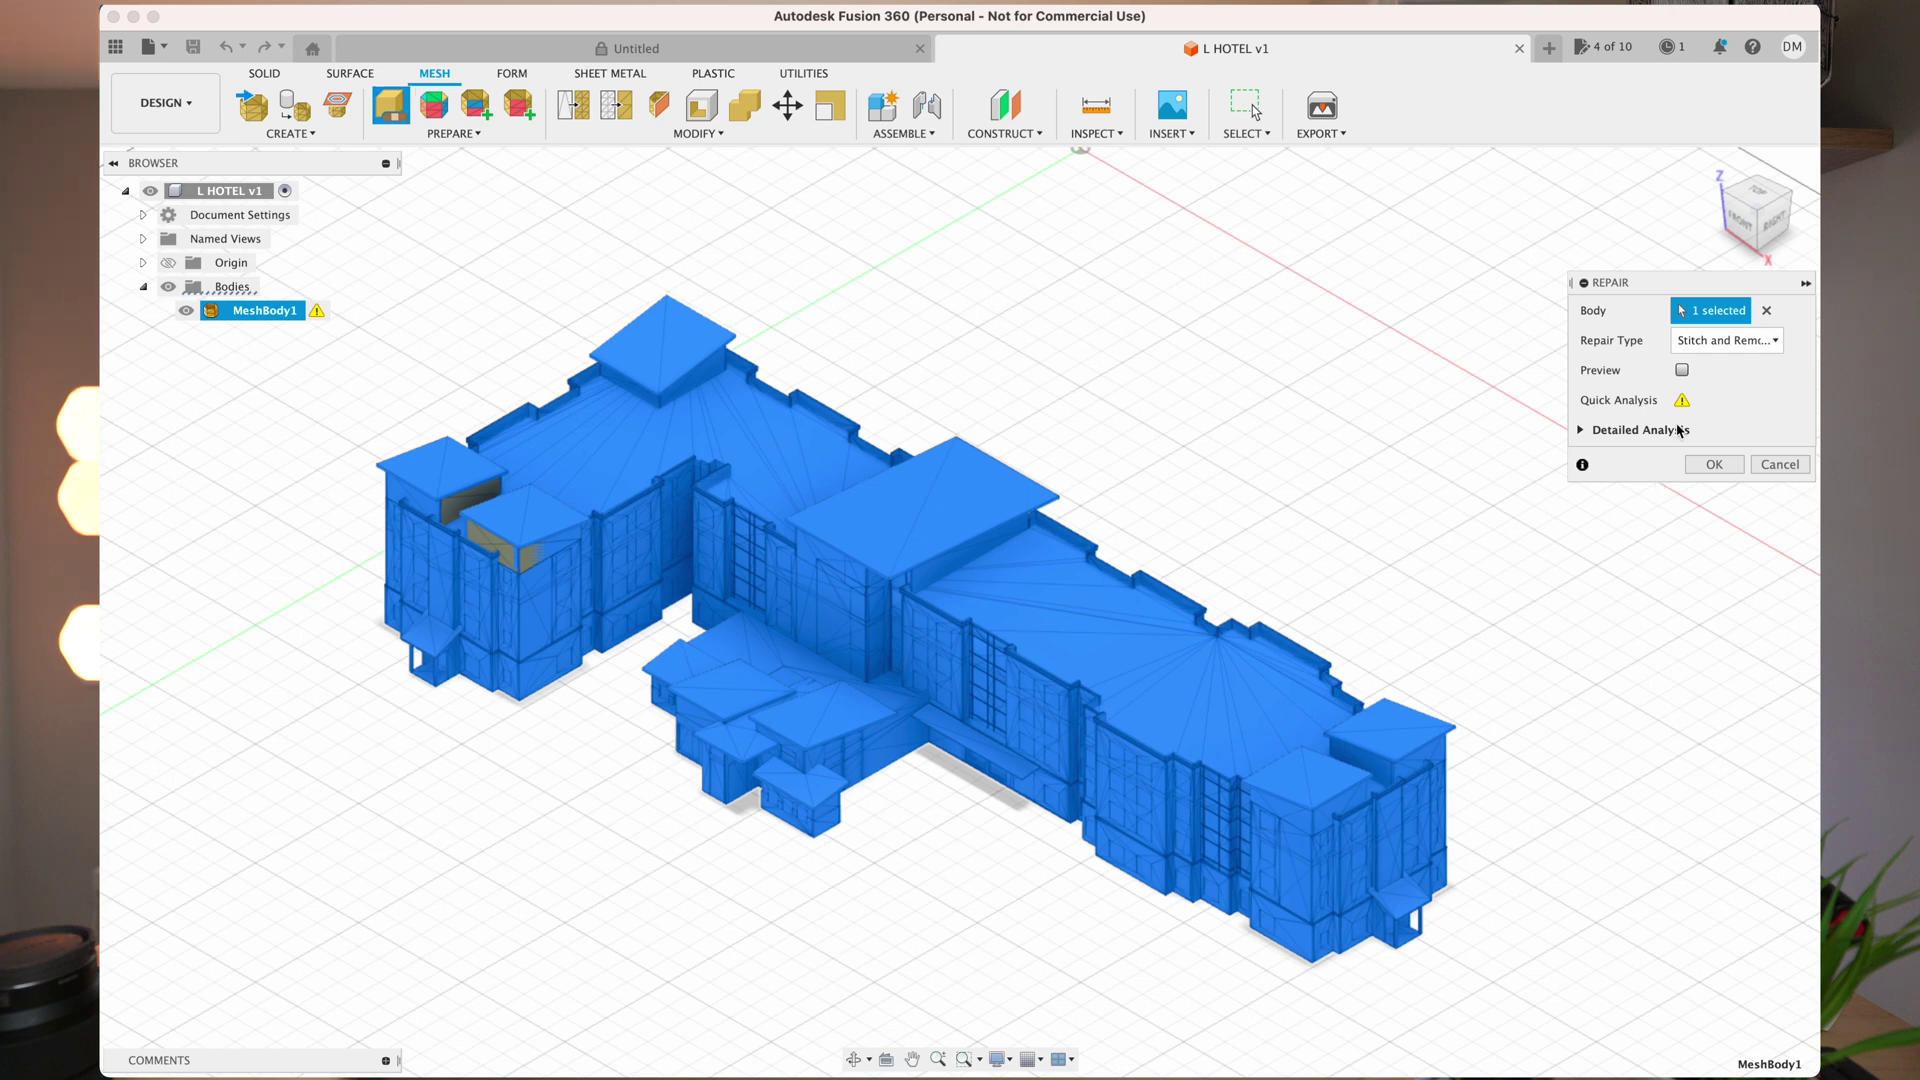
click(1776, 345)
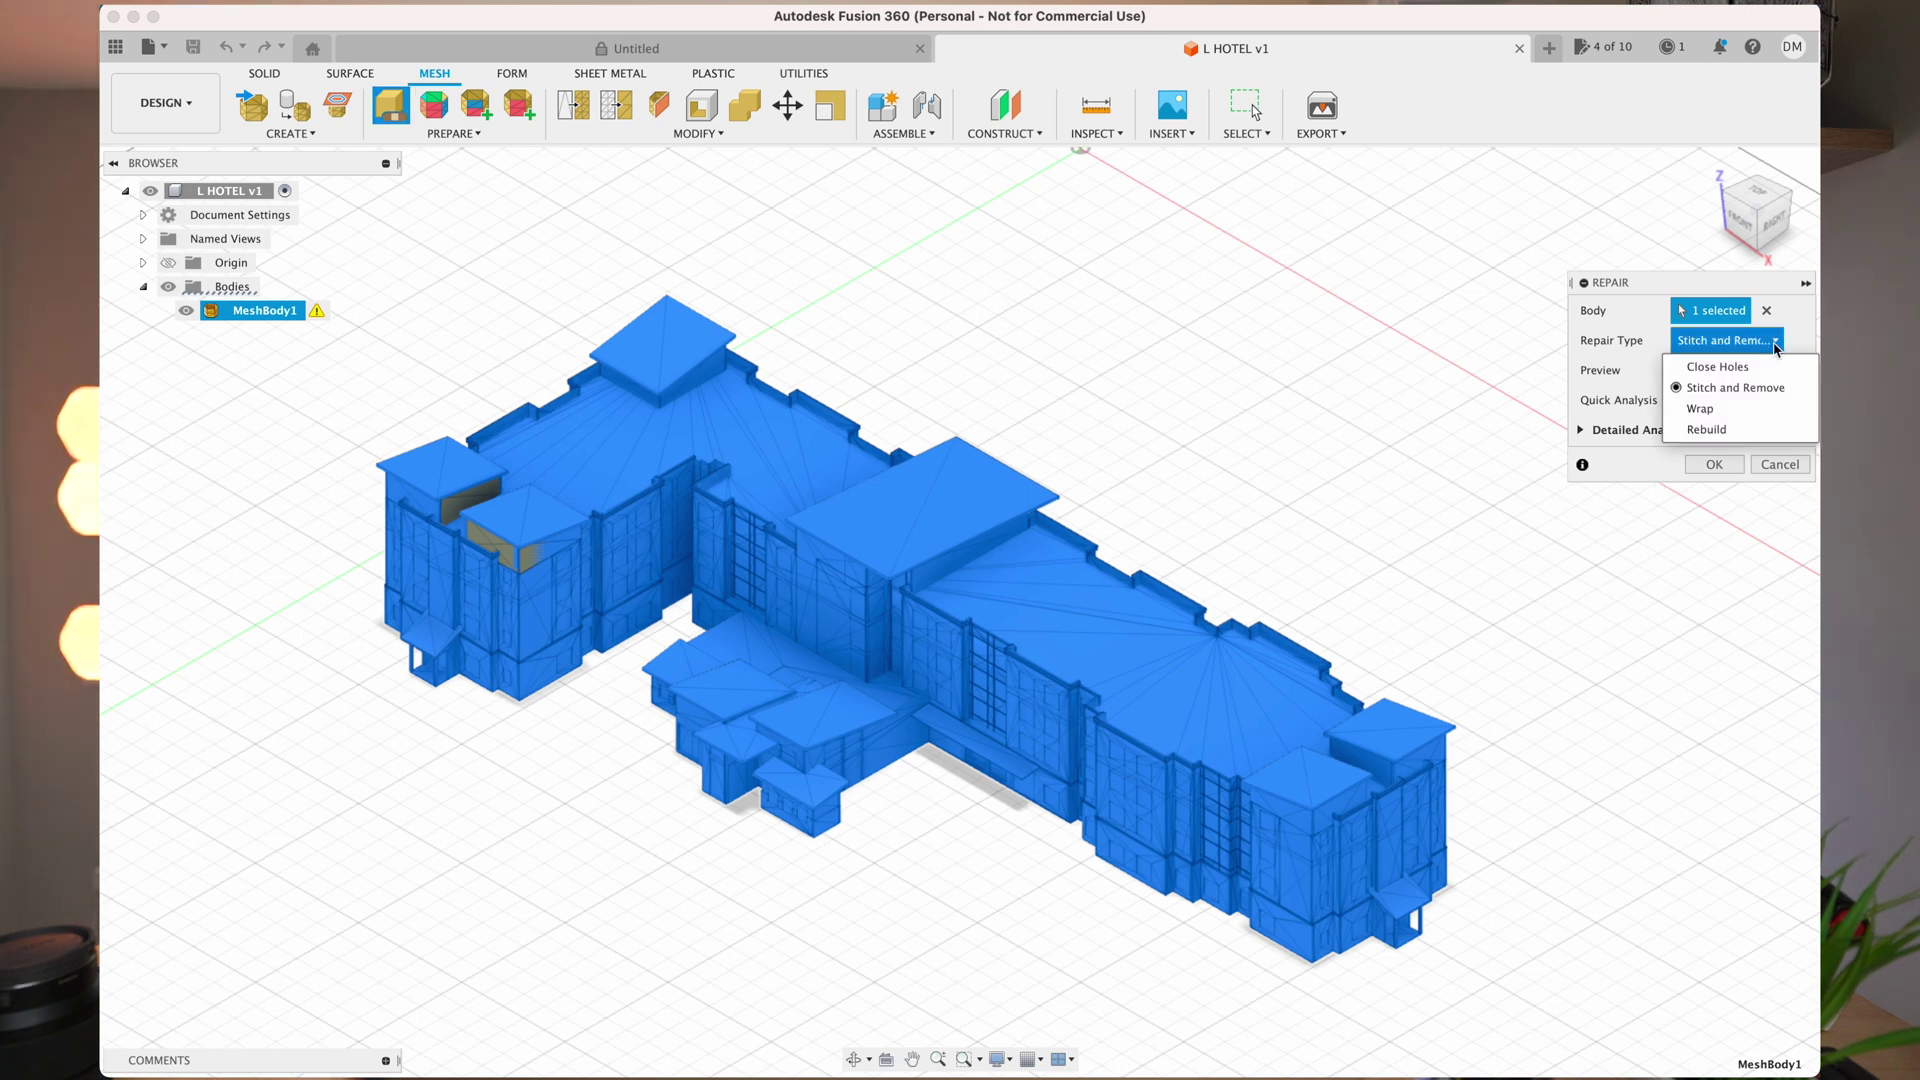
click(1738, 409)
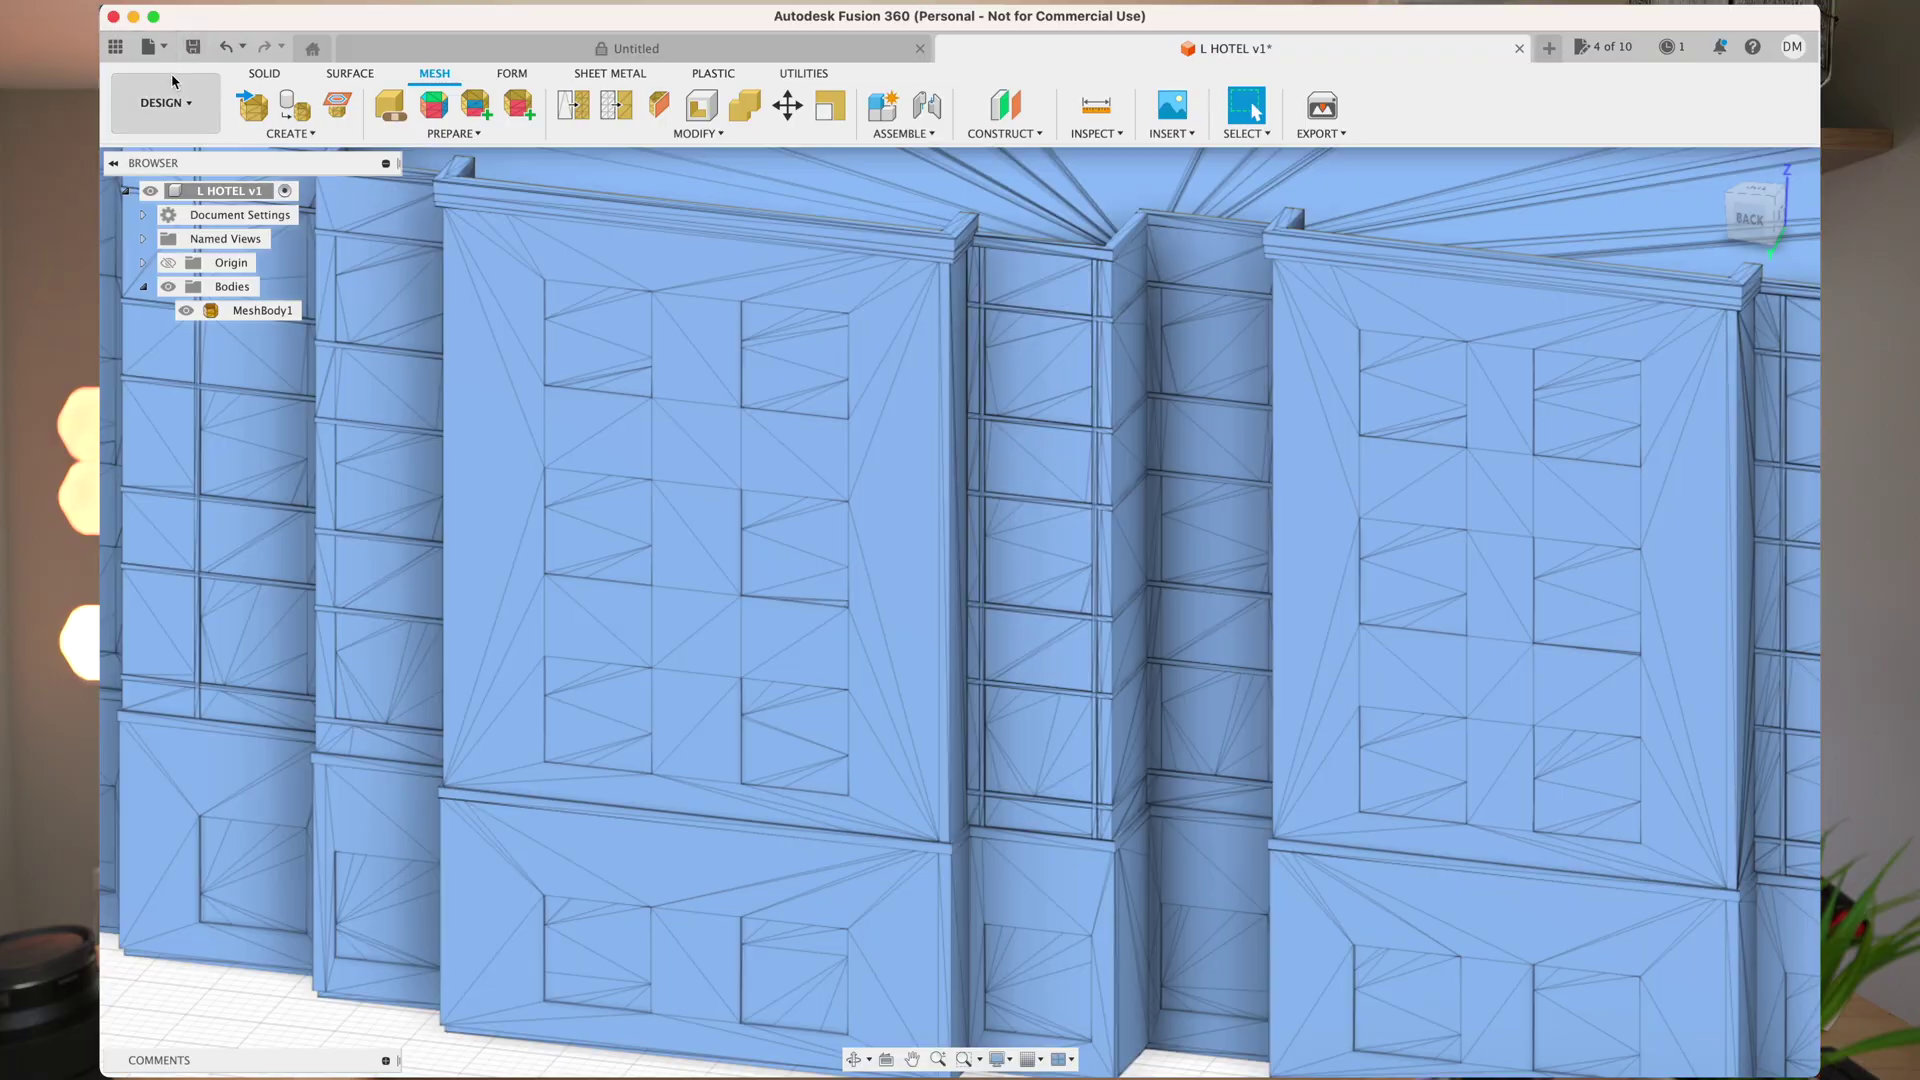
Export the design to the Desktop as STL file 'L HOTEL CLEAN'.
click(155, 46)
mouse_move(234, 368)
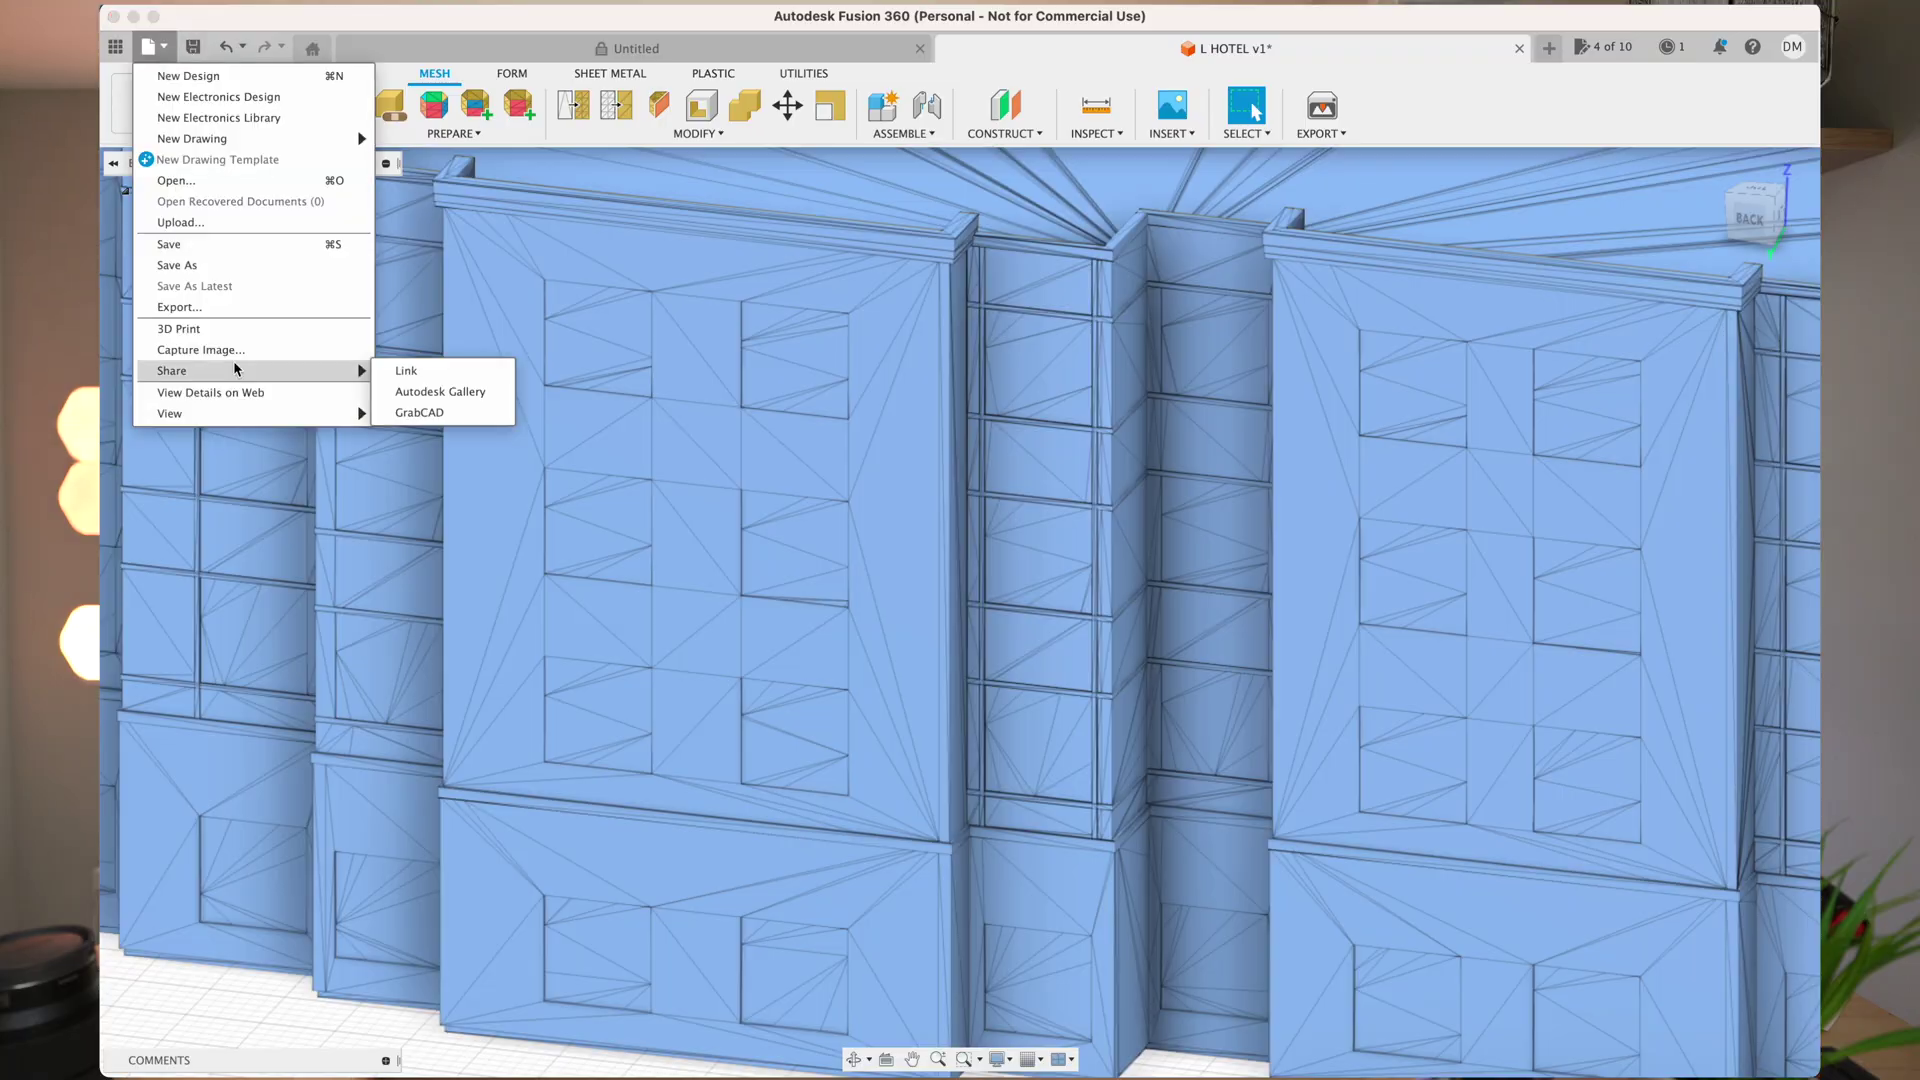
click(231, 307)
text(CLEAN)
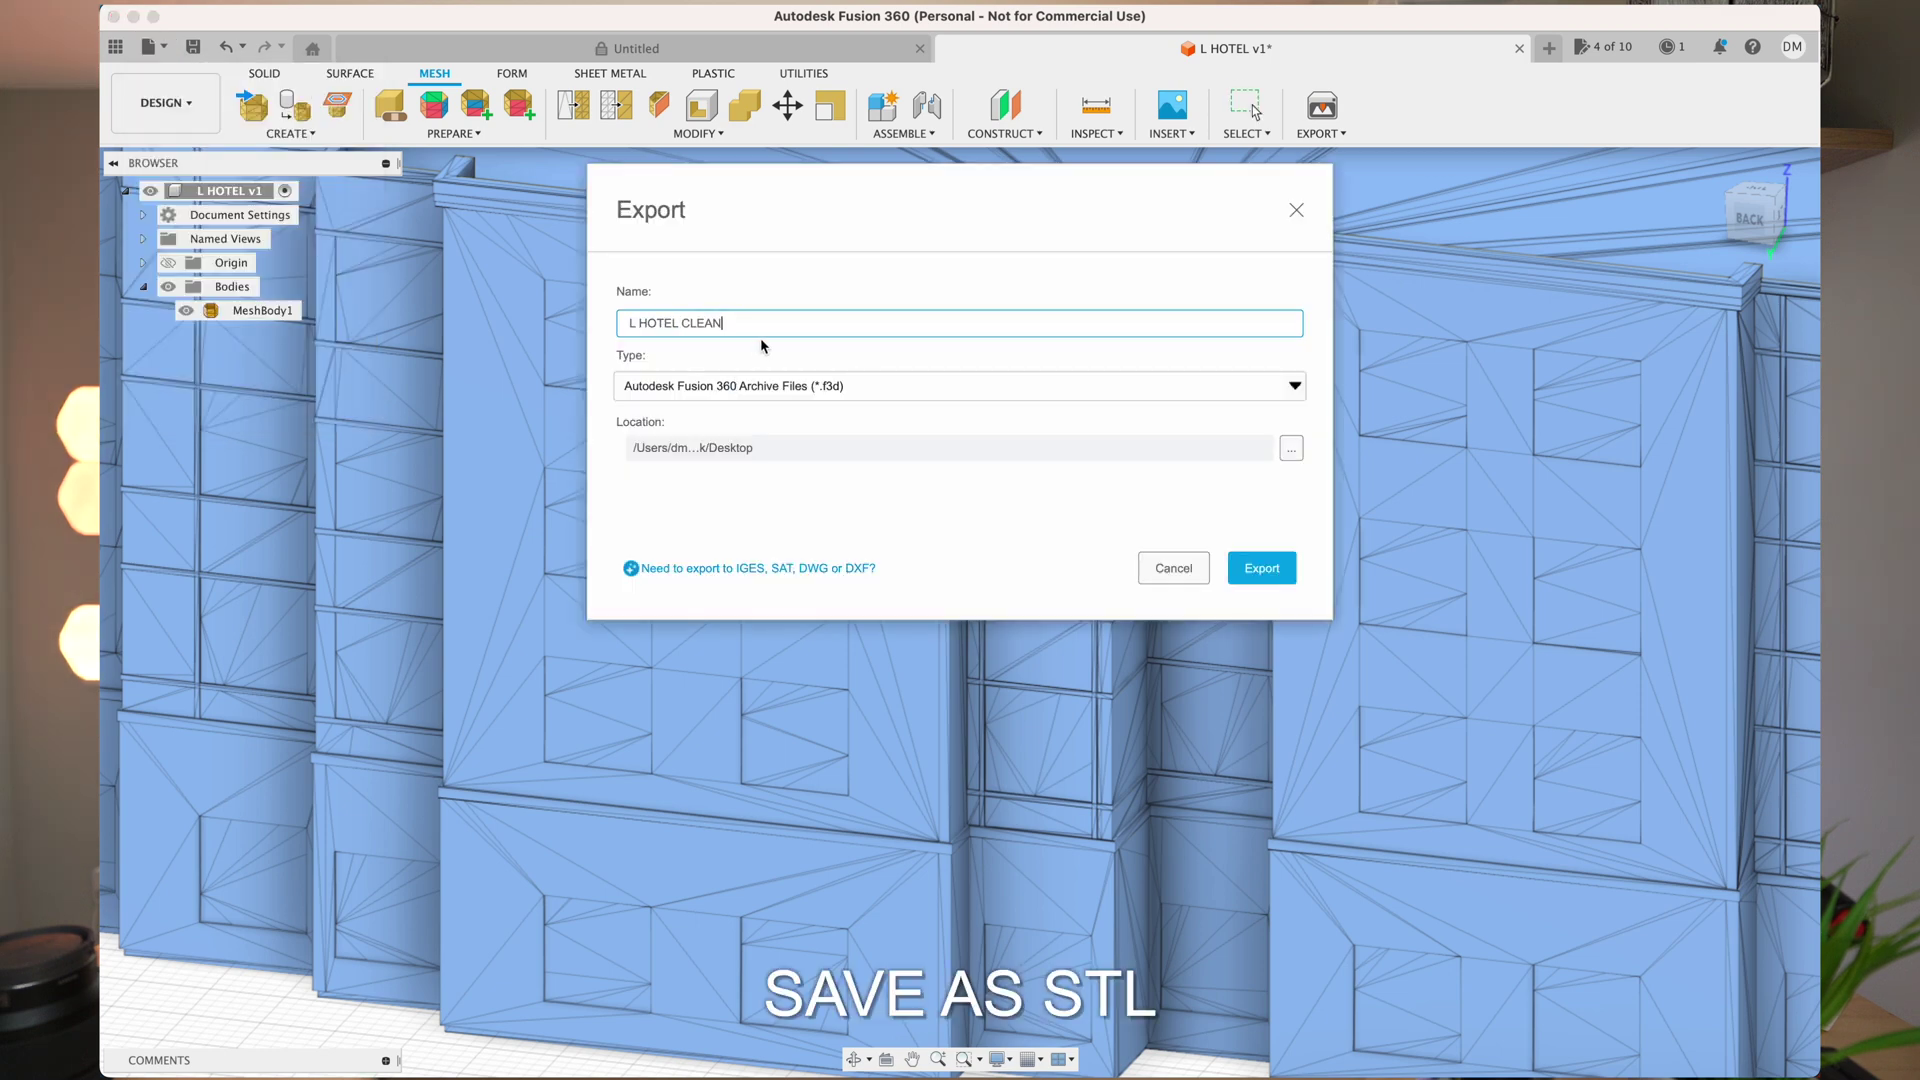
click(778, 386)
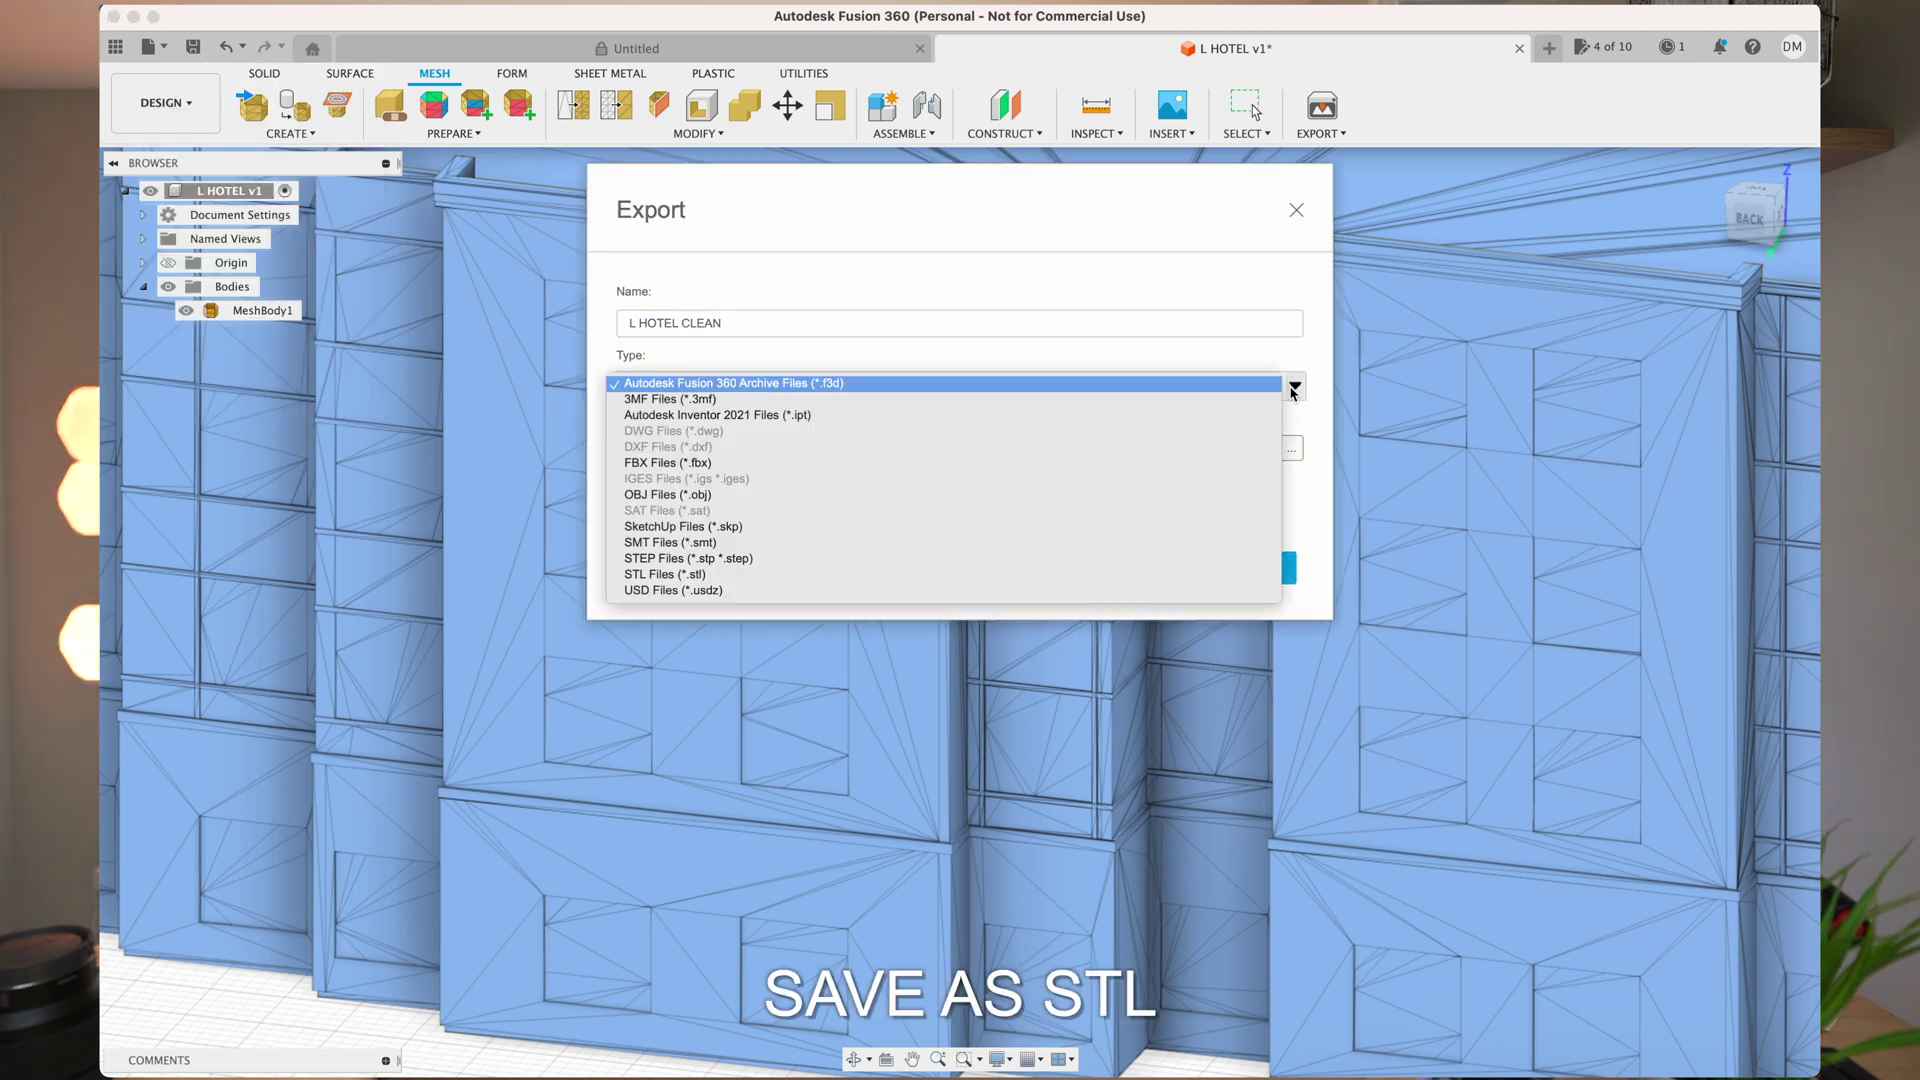
click(697, 573)
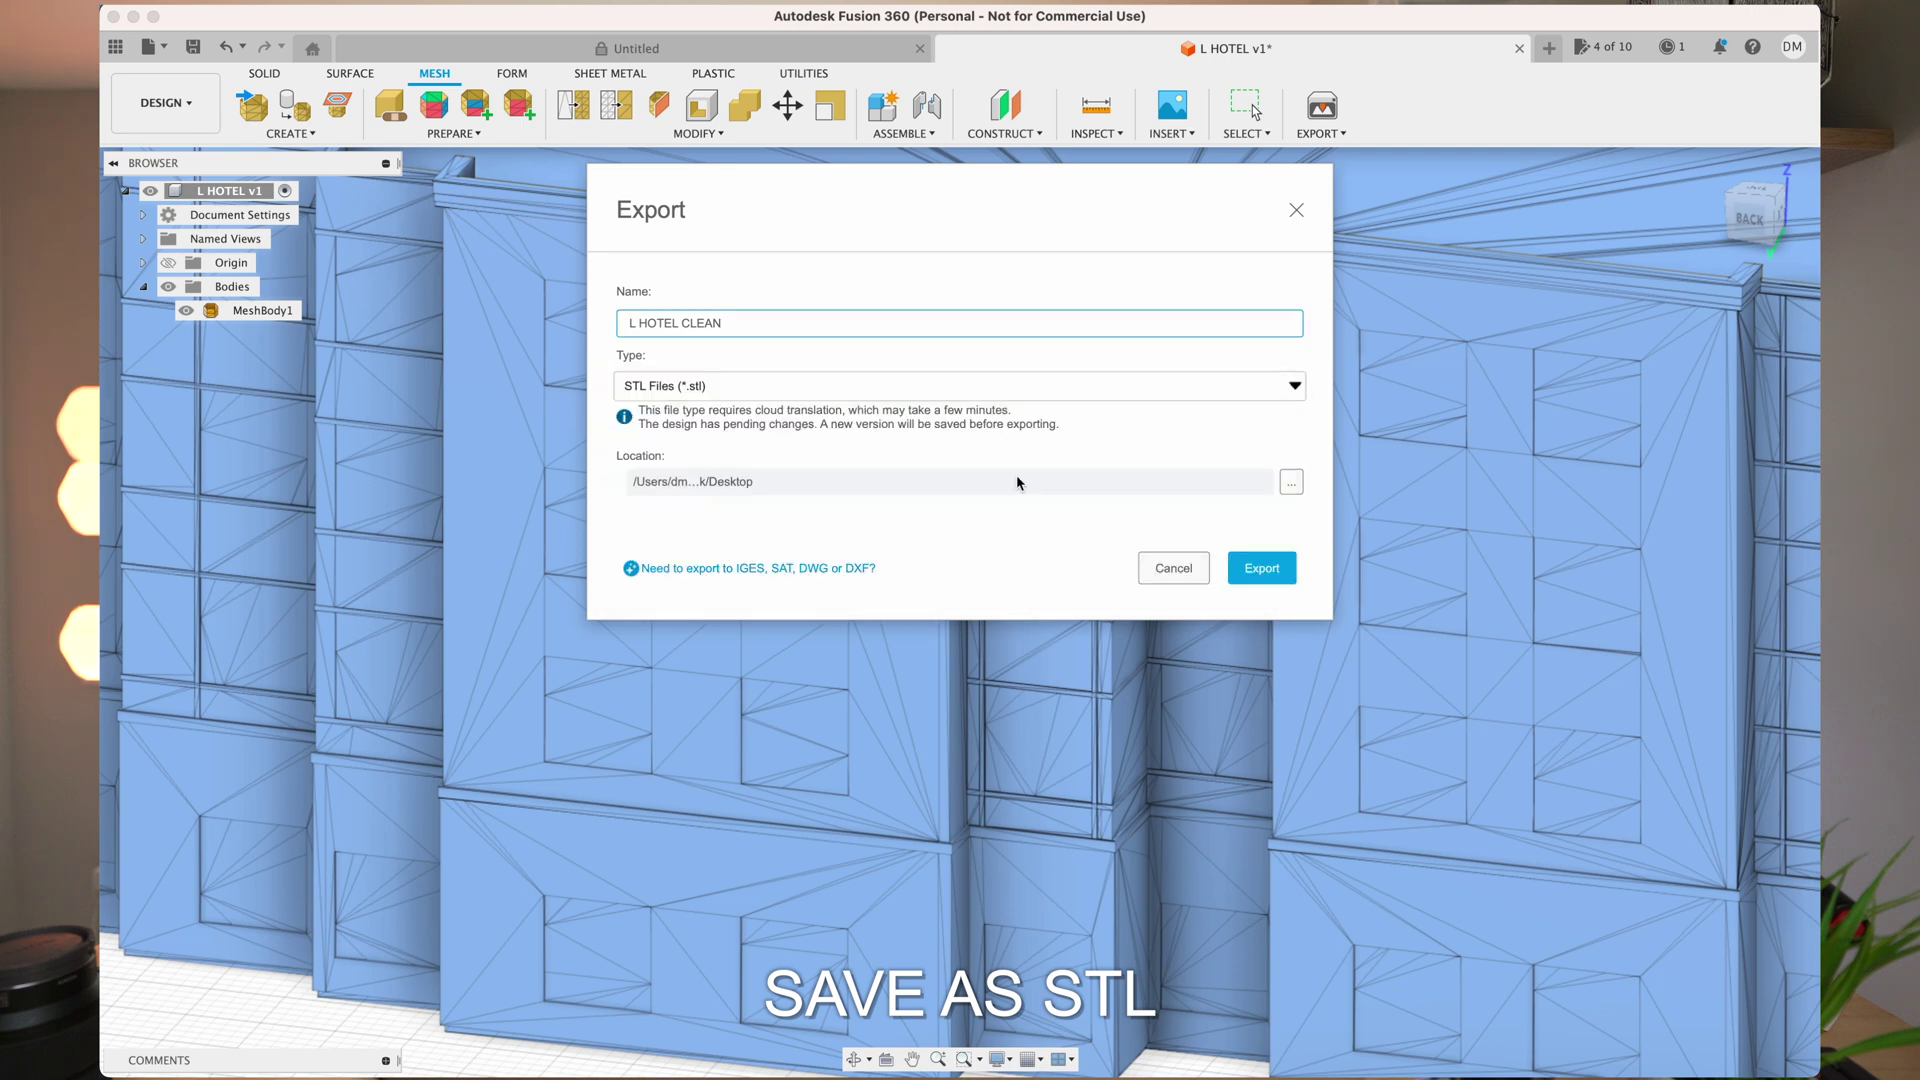
click(1291, 482)
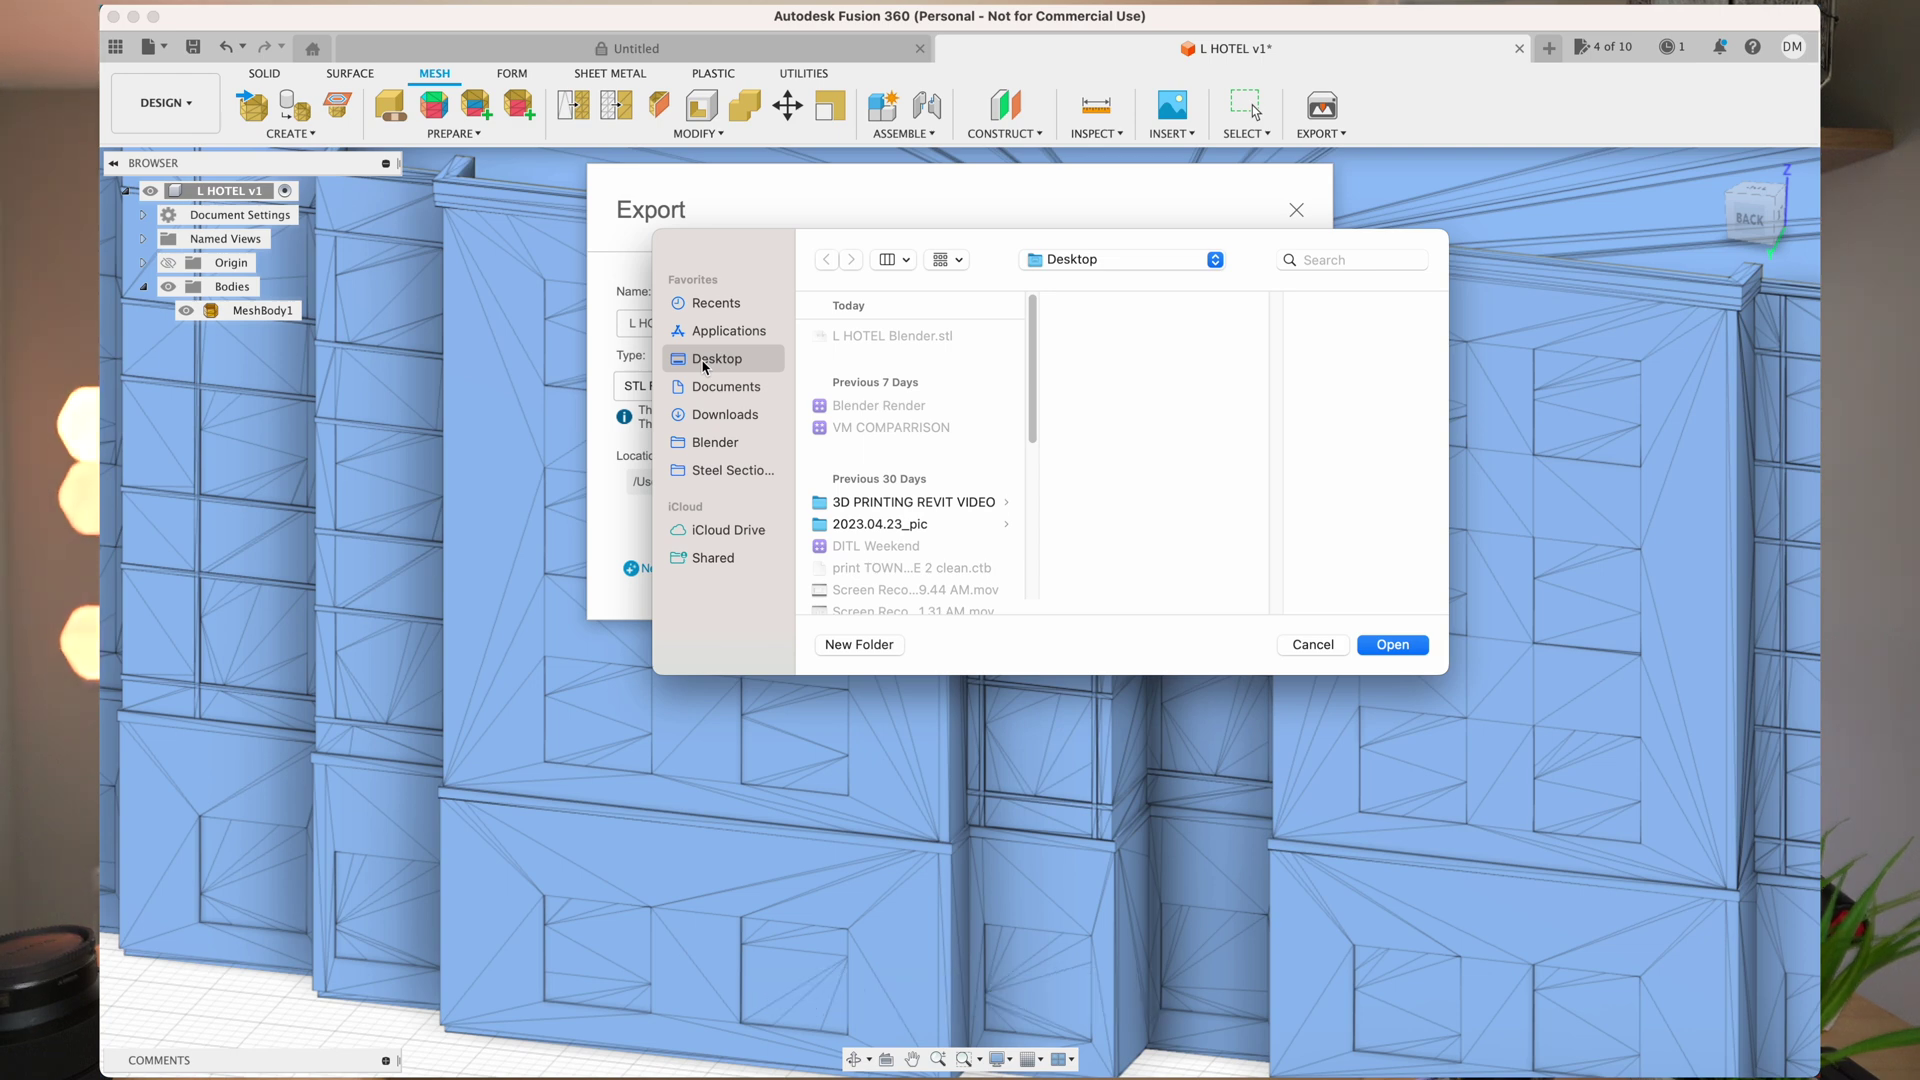
click(1417, 646)
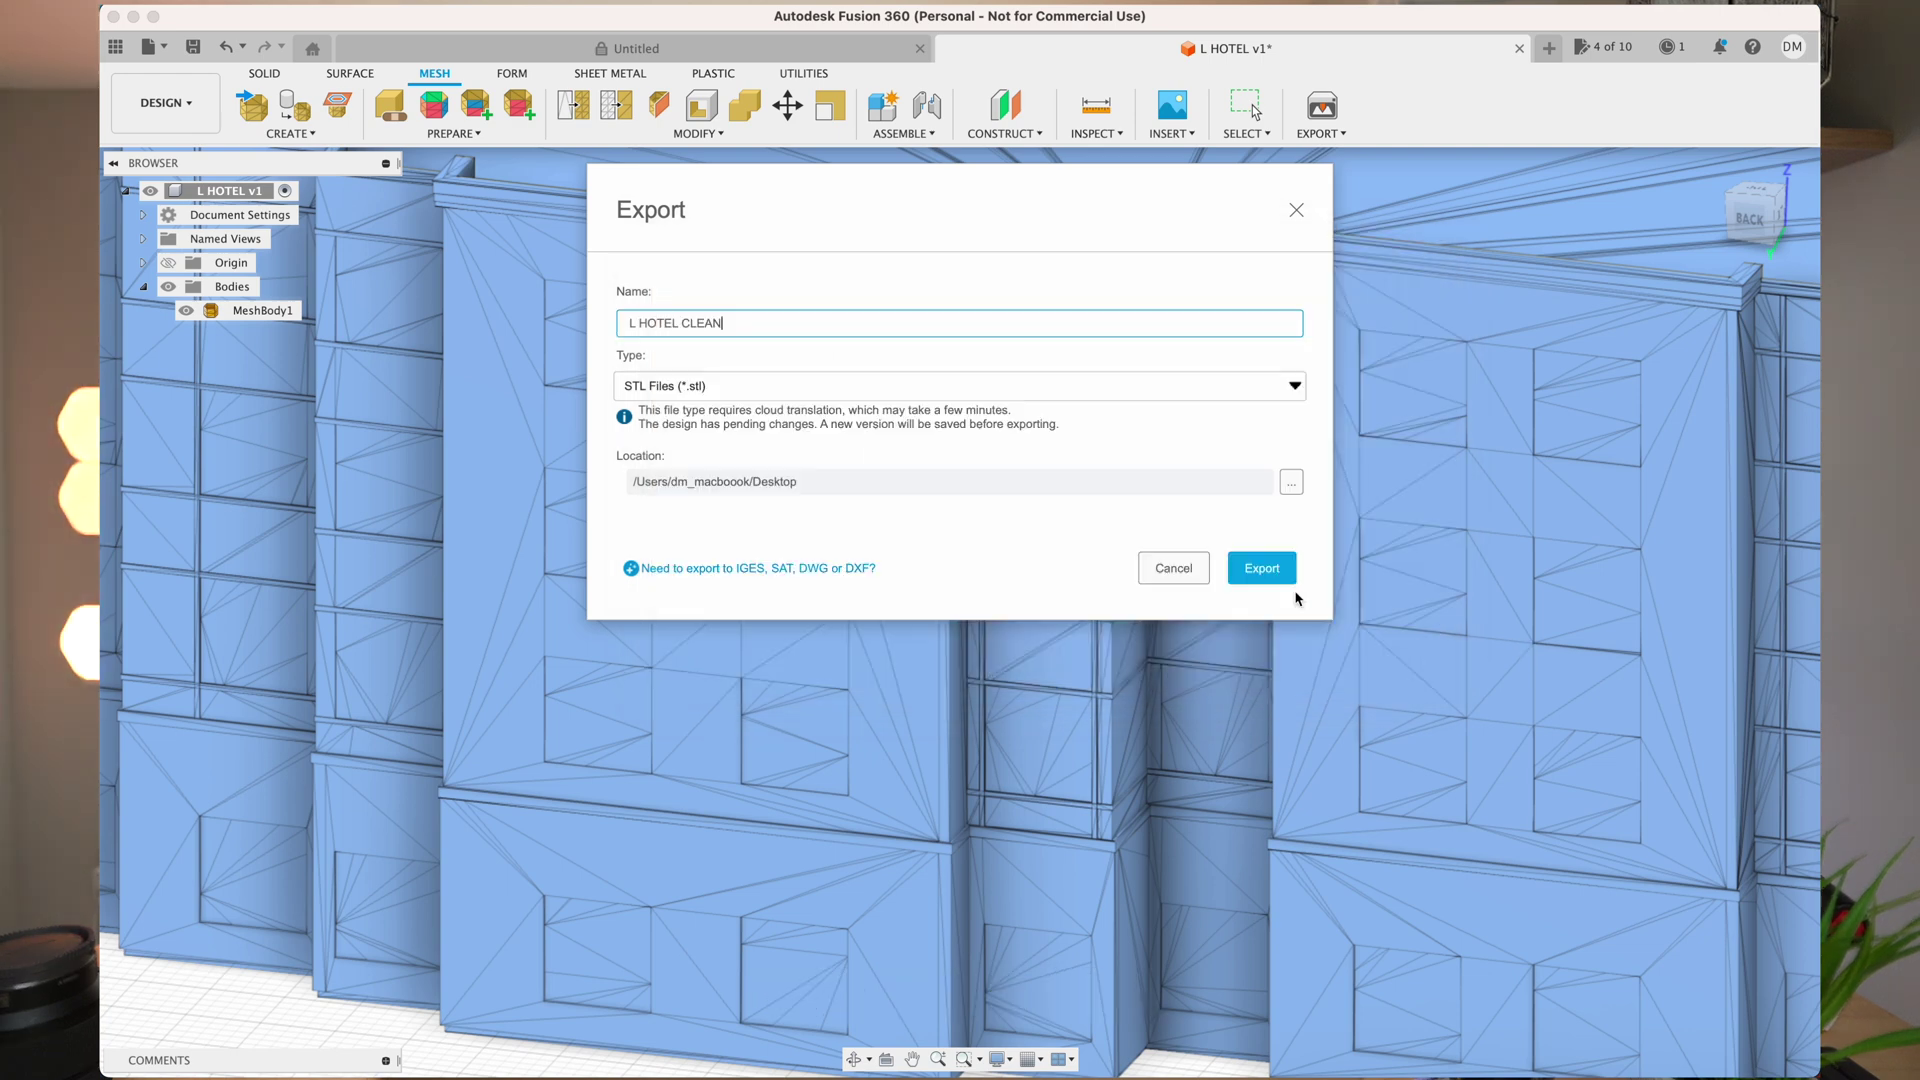
click(1260, 570)
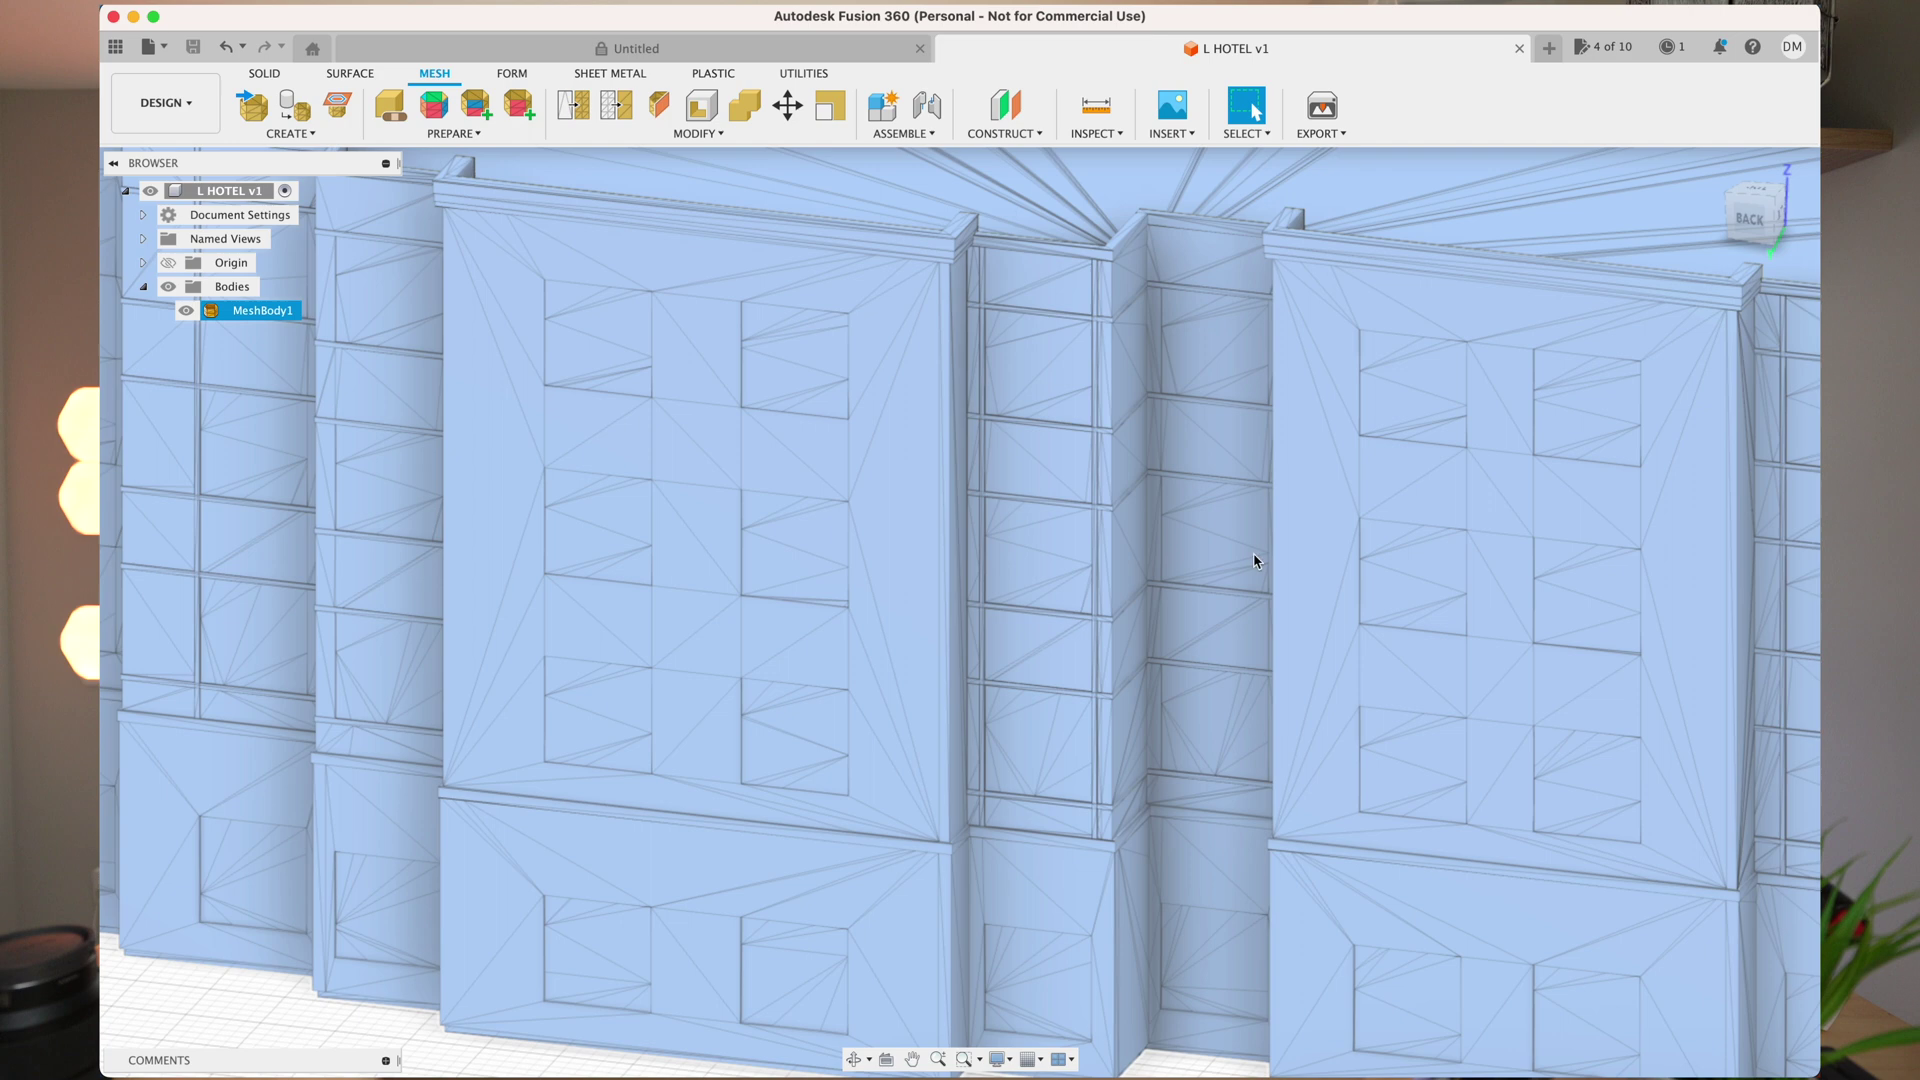
key(alt+space)
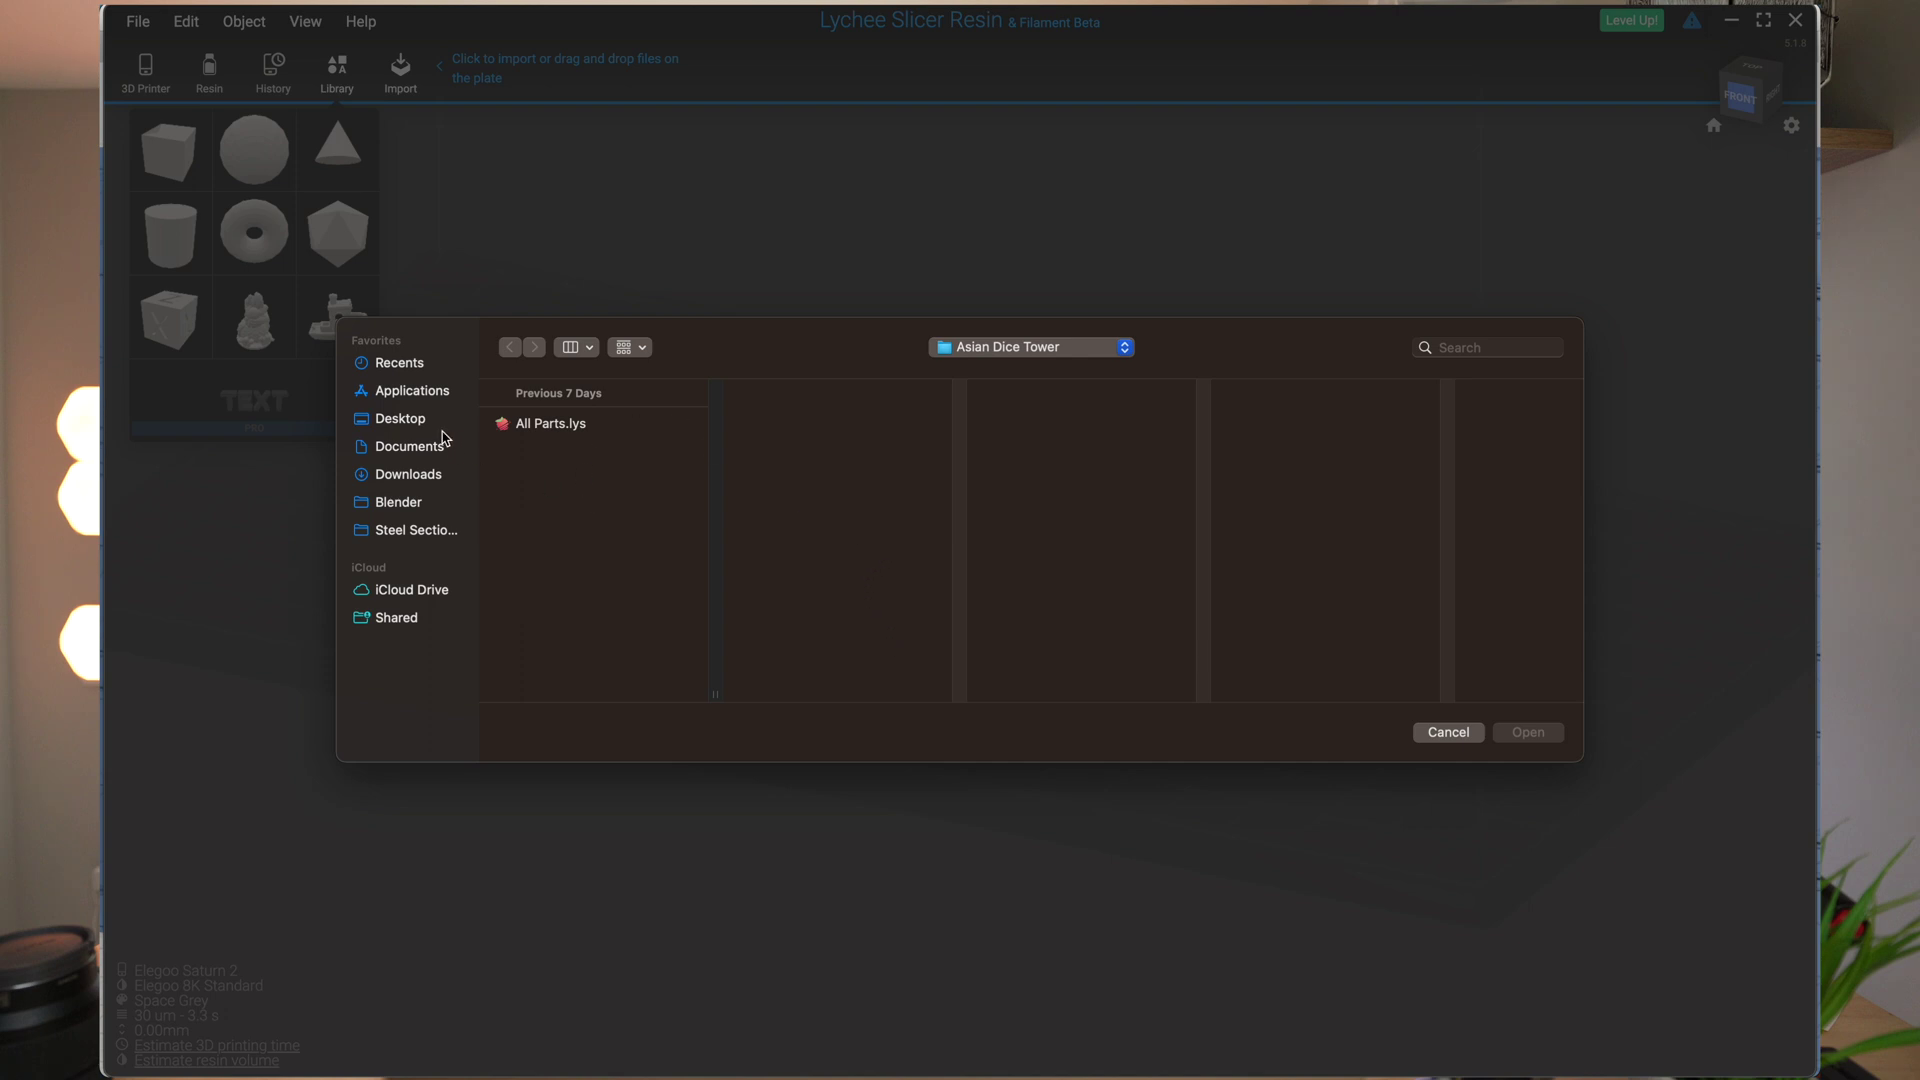
Import L HOTEL CLEAN.stl from the Desktop onto the Lychee print plate.
click(441, 428)
click(607, 447)
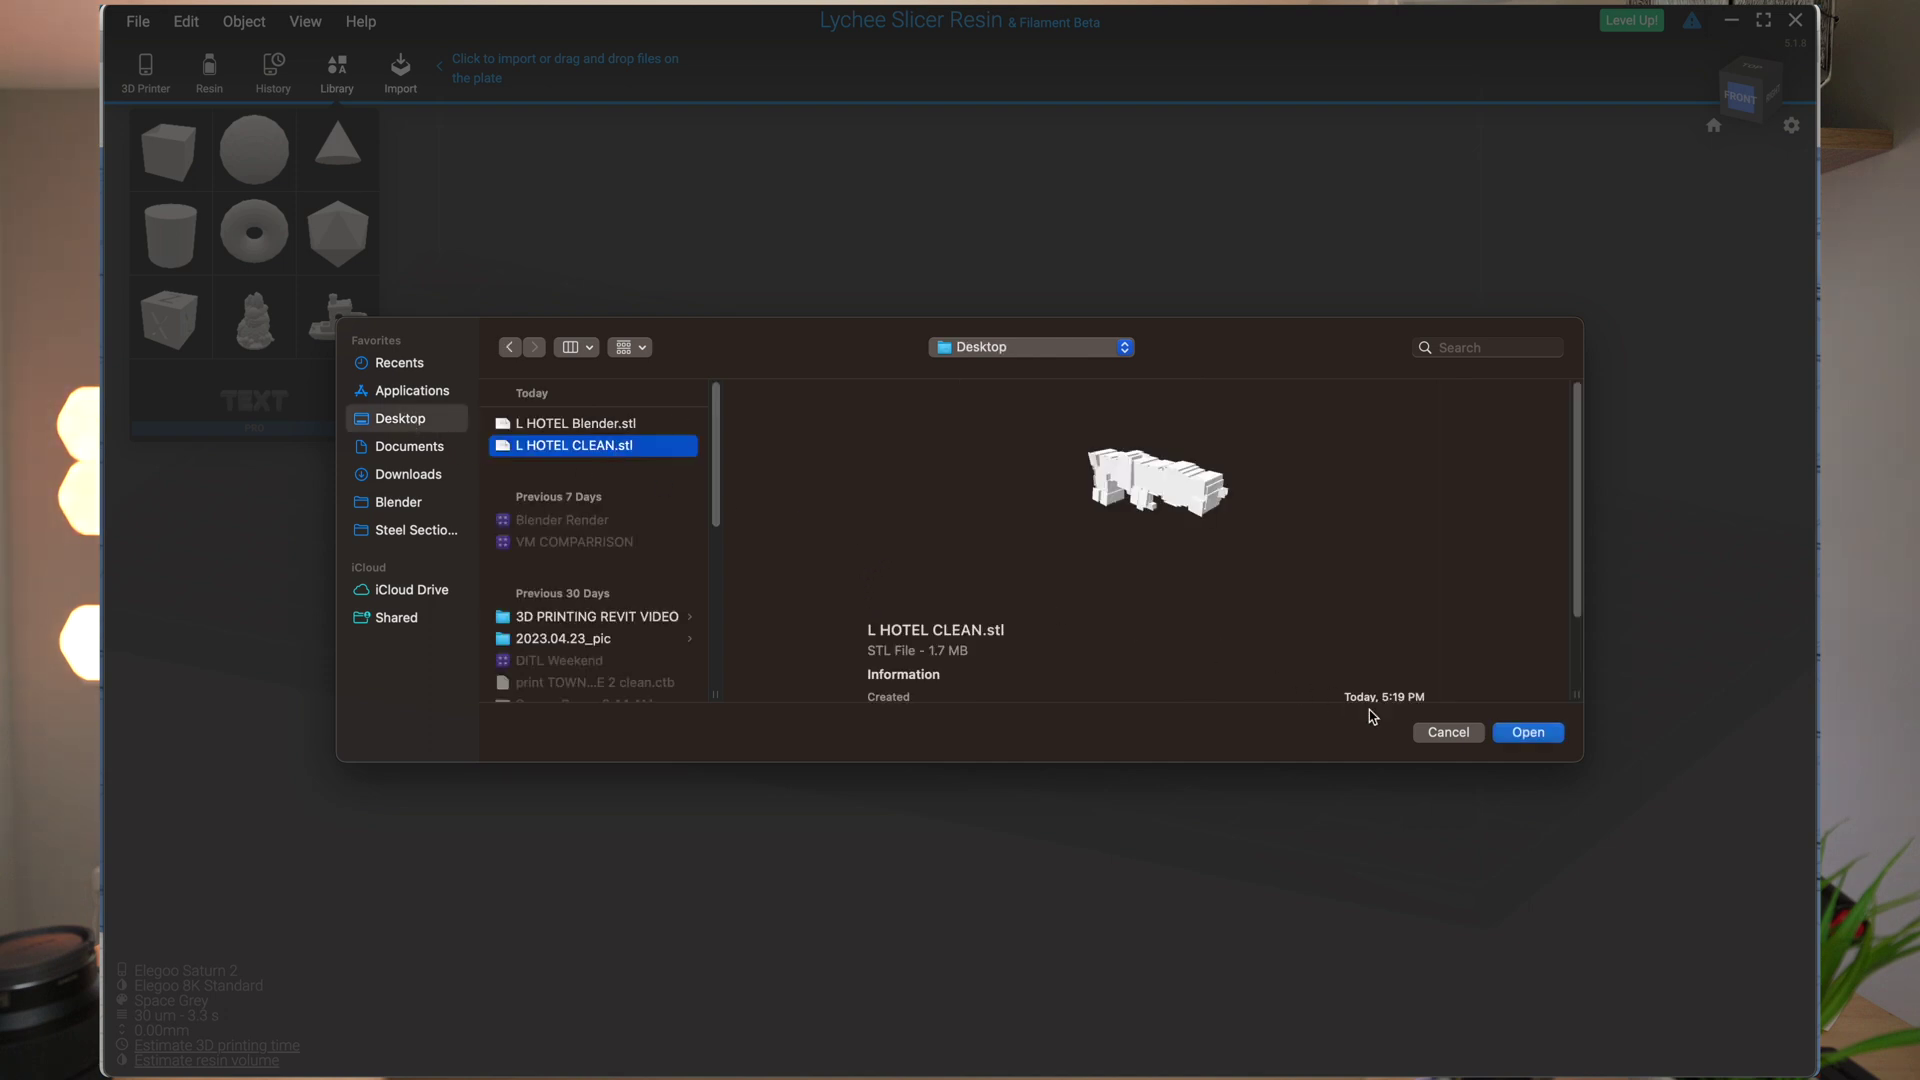
click(1537, 737)
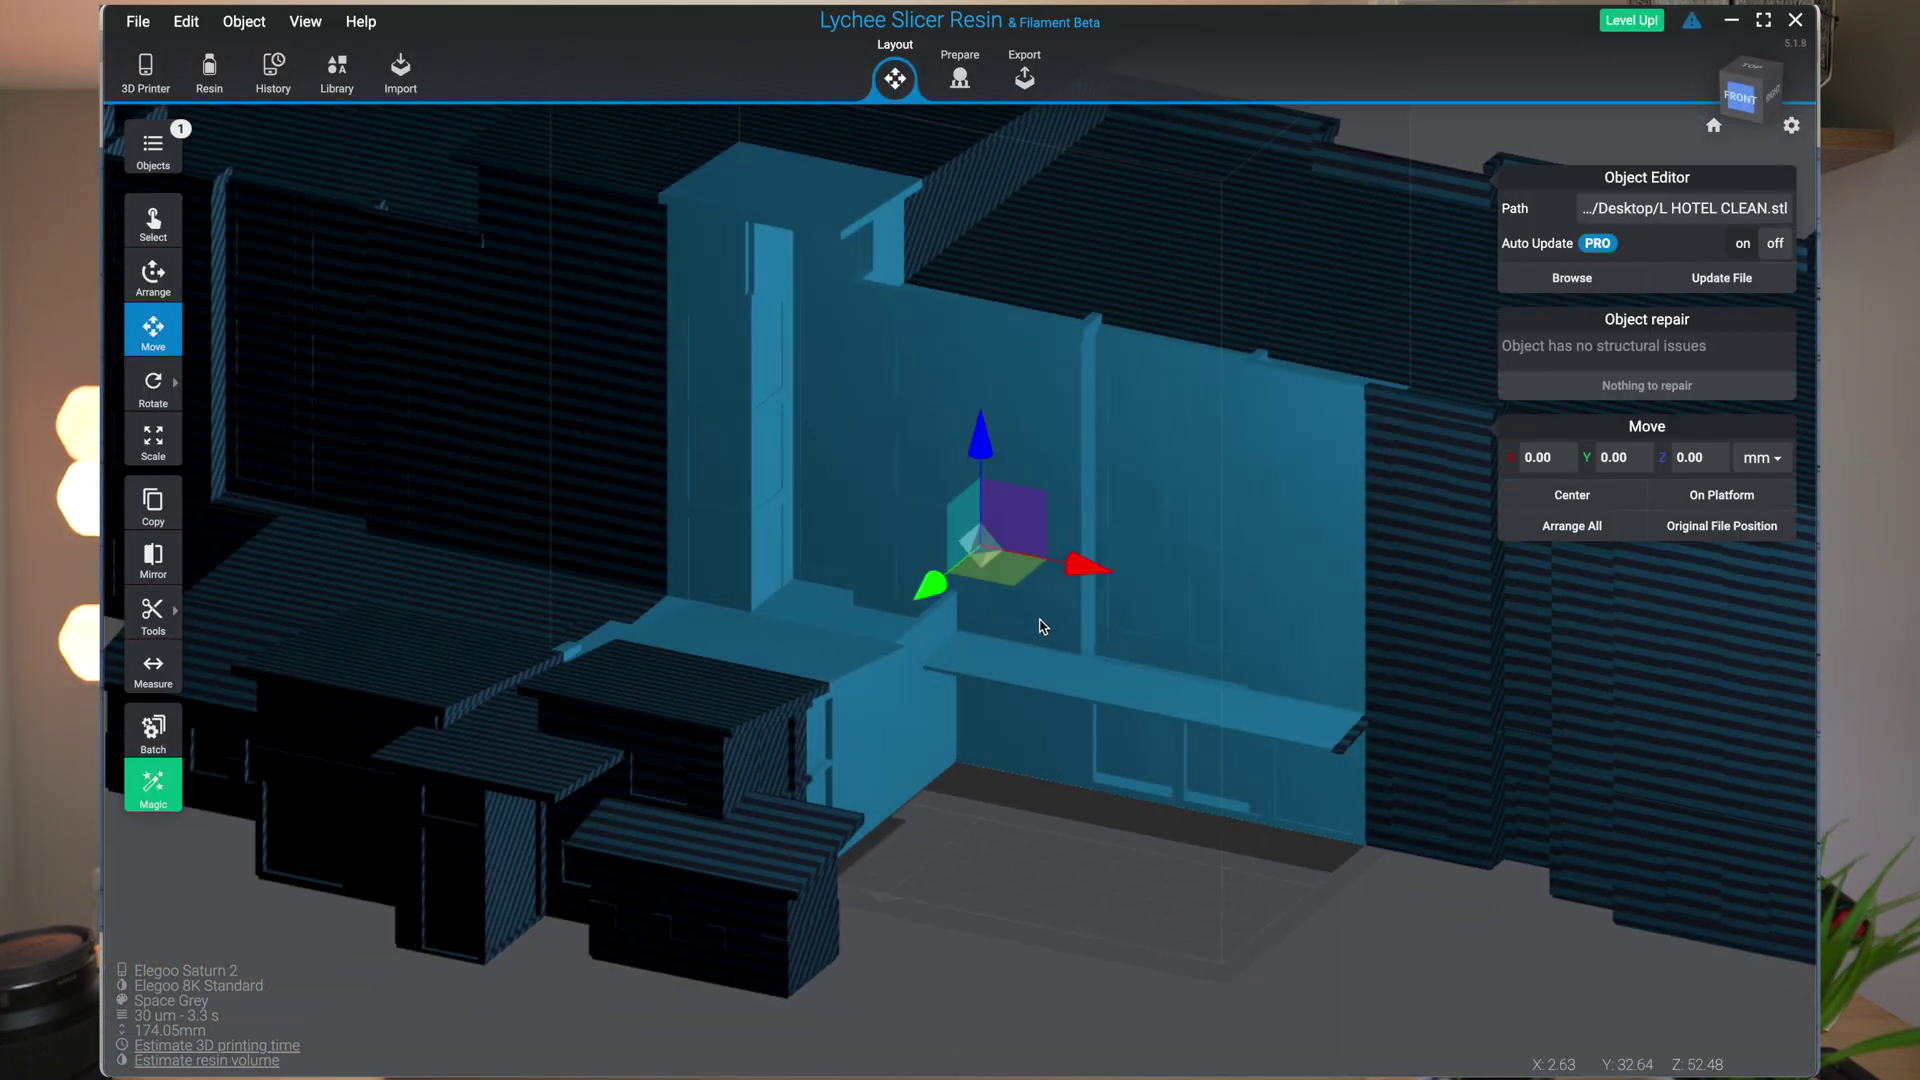
key(Escape)
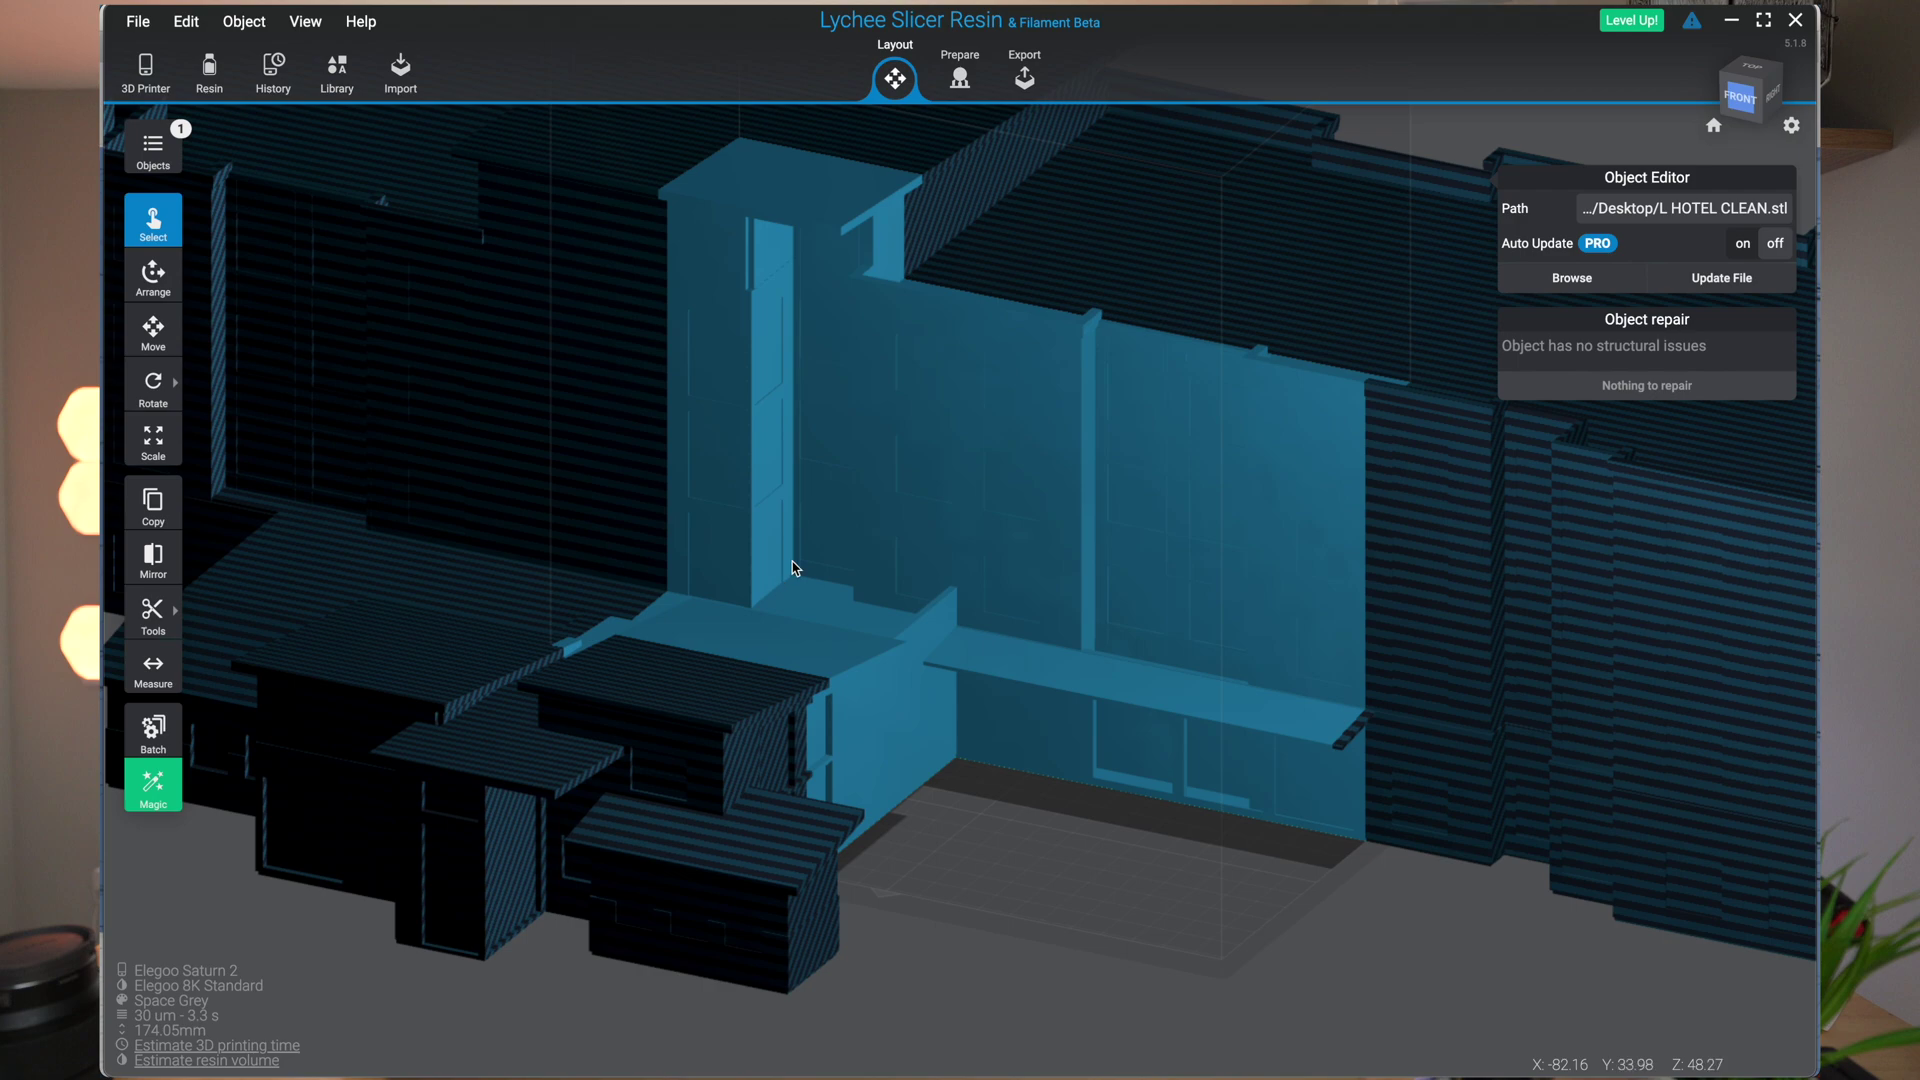
Scale the hotel uniformly to 18.43% to fit the bed, about 181 × 81 × 32 mm.
click(160, 341)
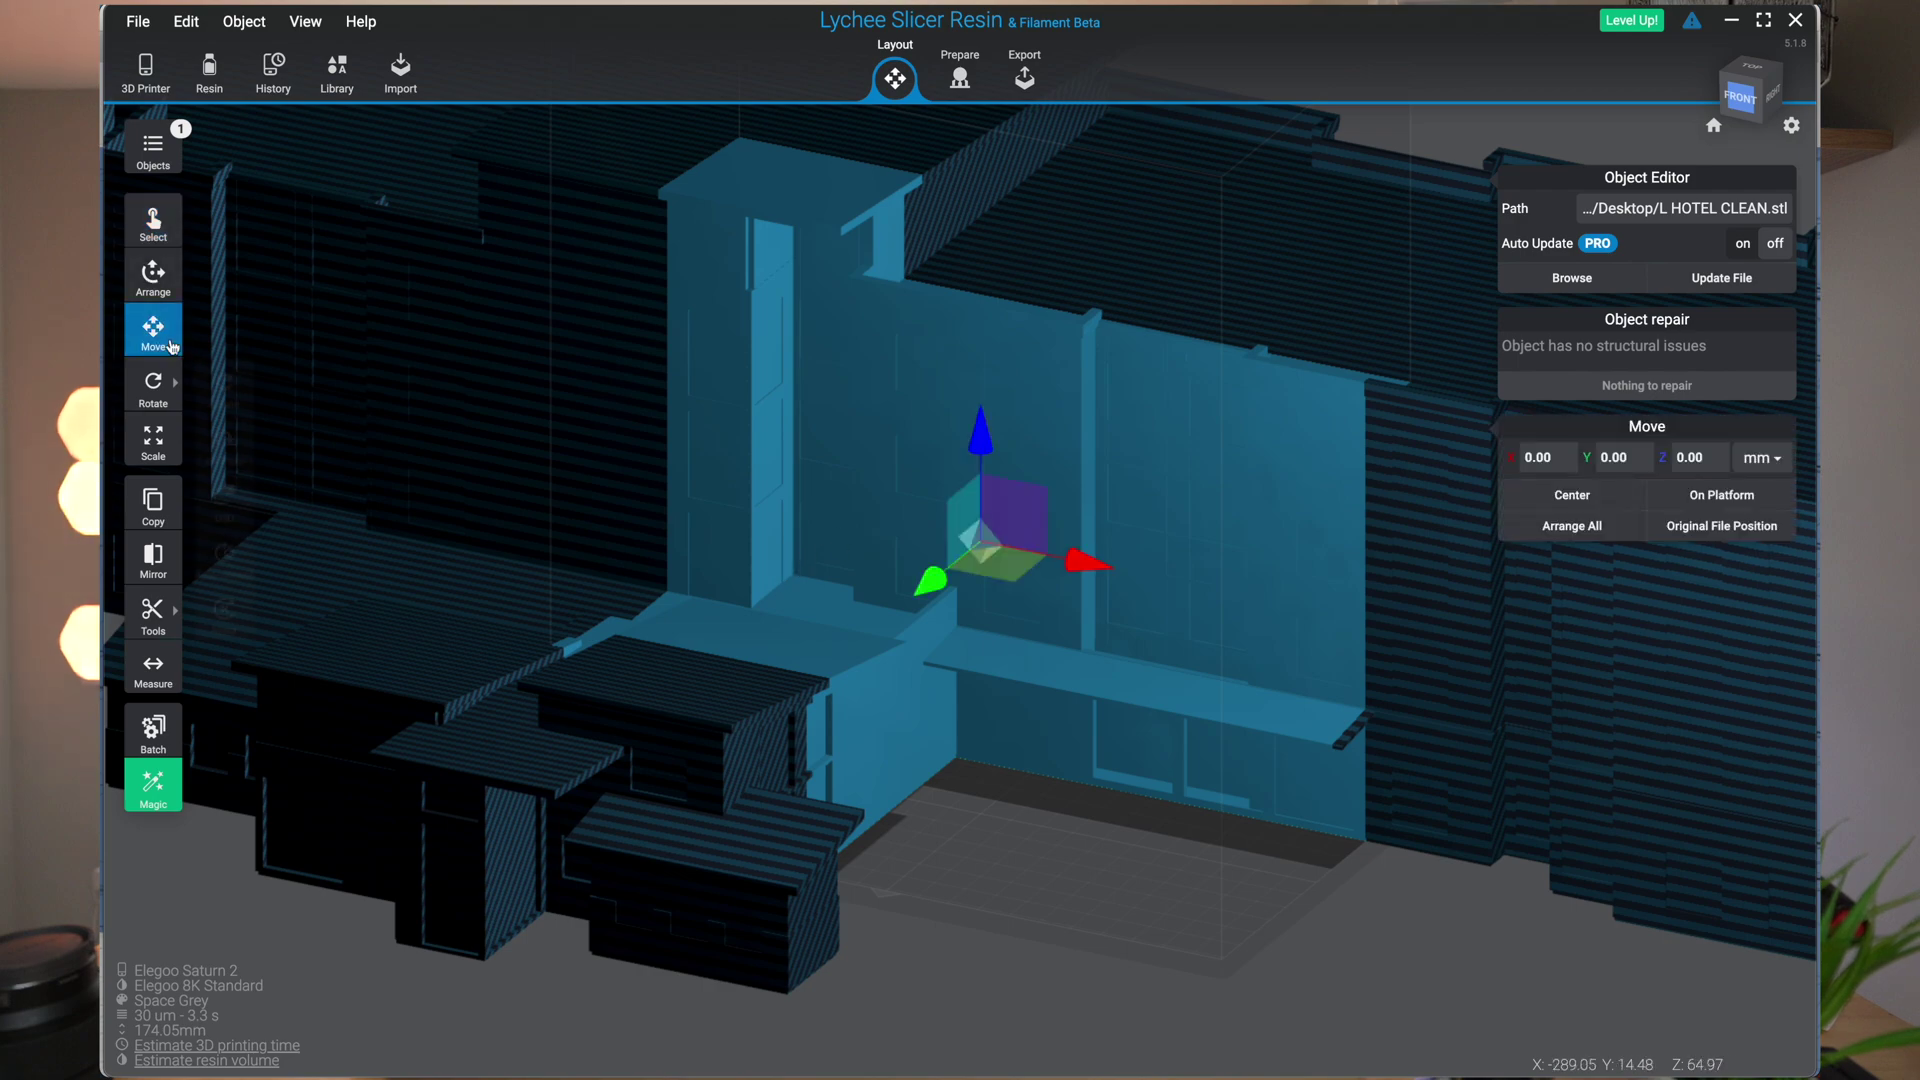
click(153, 440)
scroll(875, 626, down, 6)
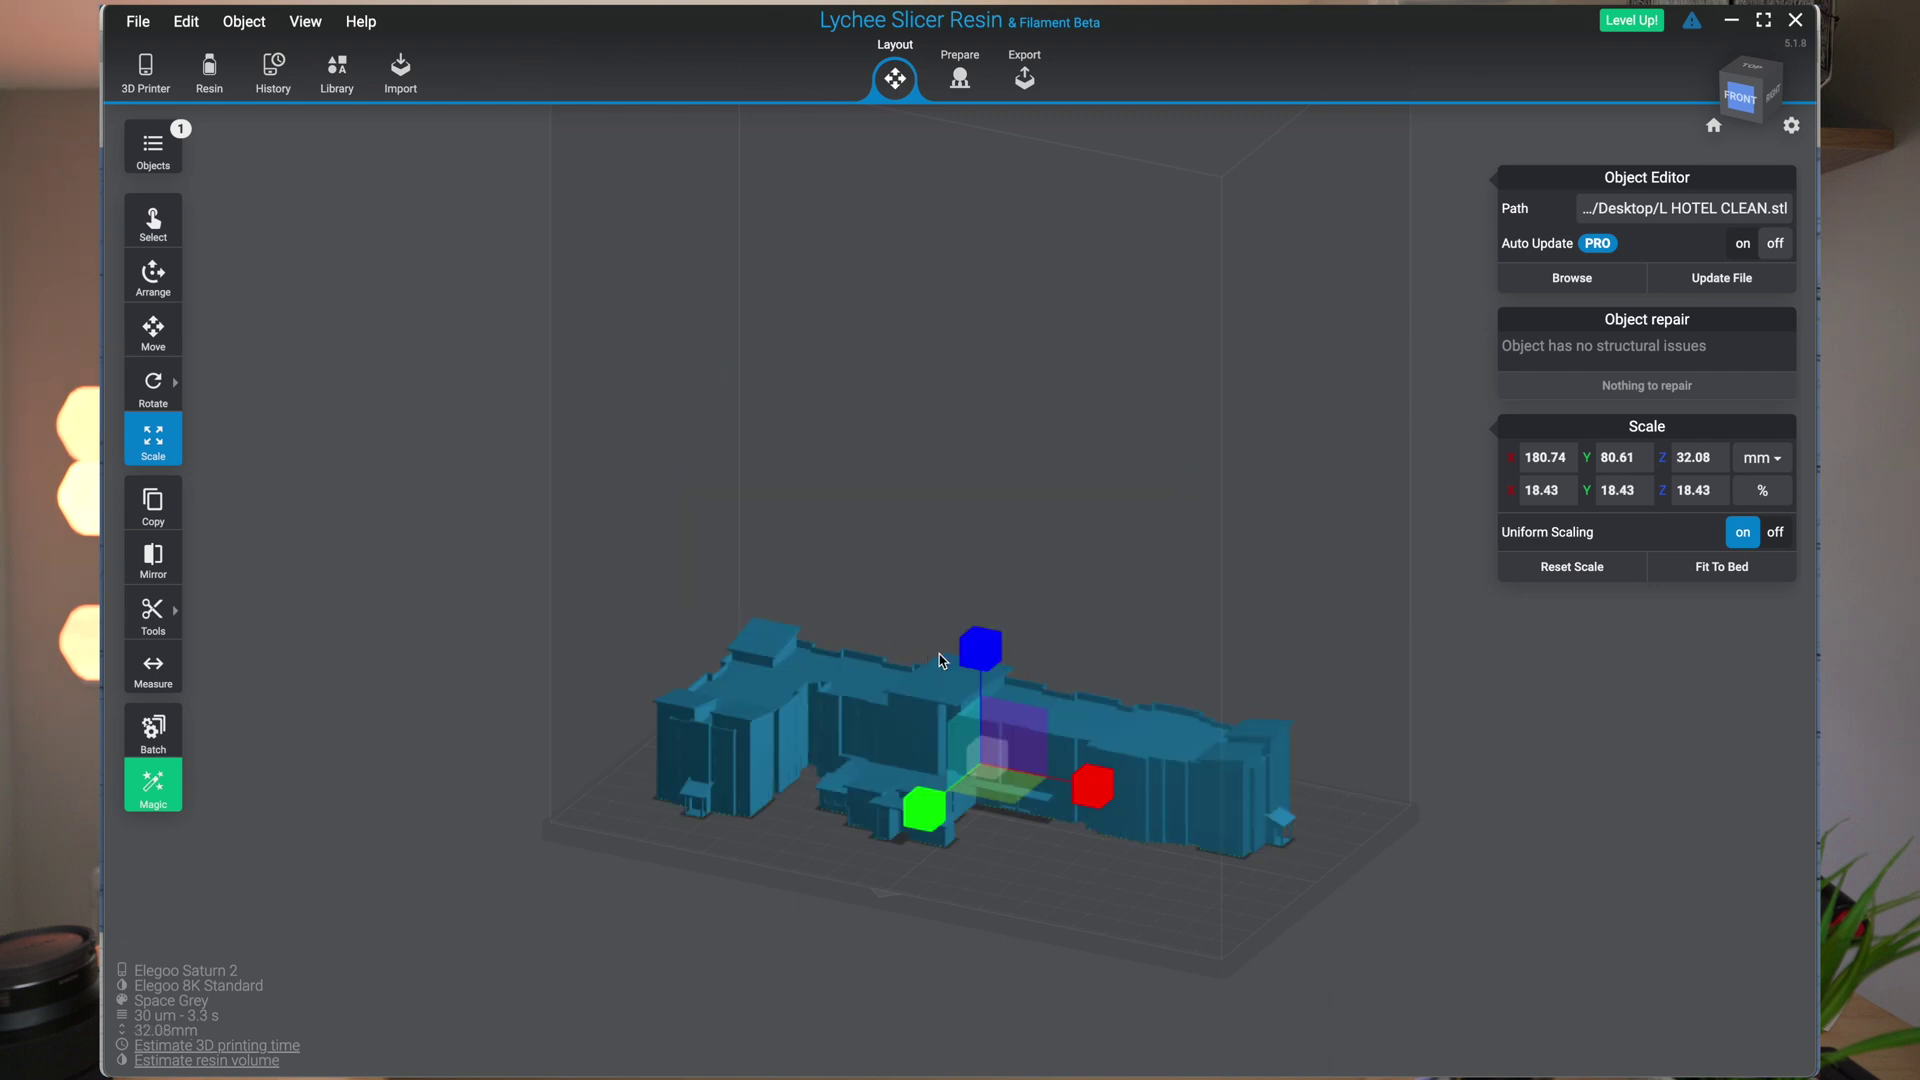
drag(1027, 512, 1290, 499)
scroll(898, 664, up, 5)
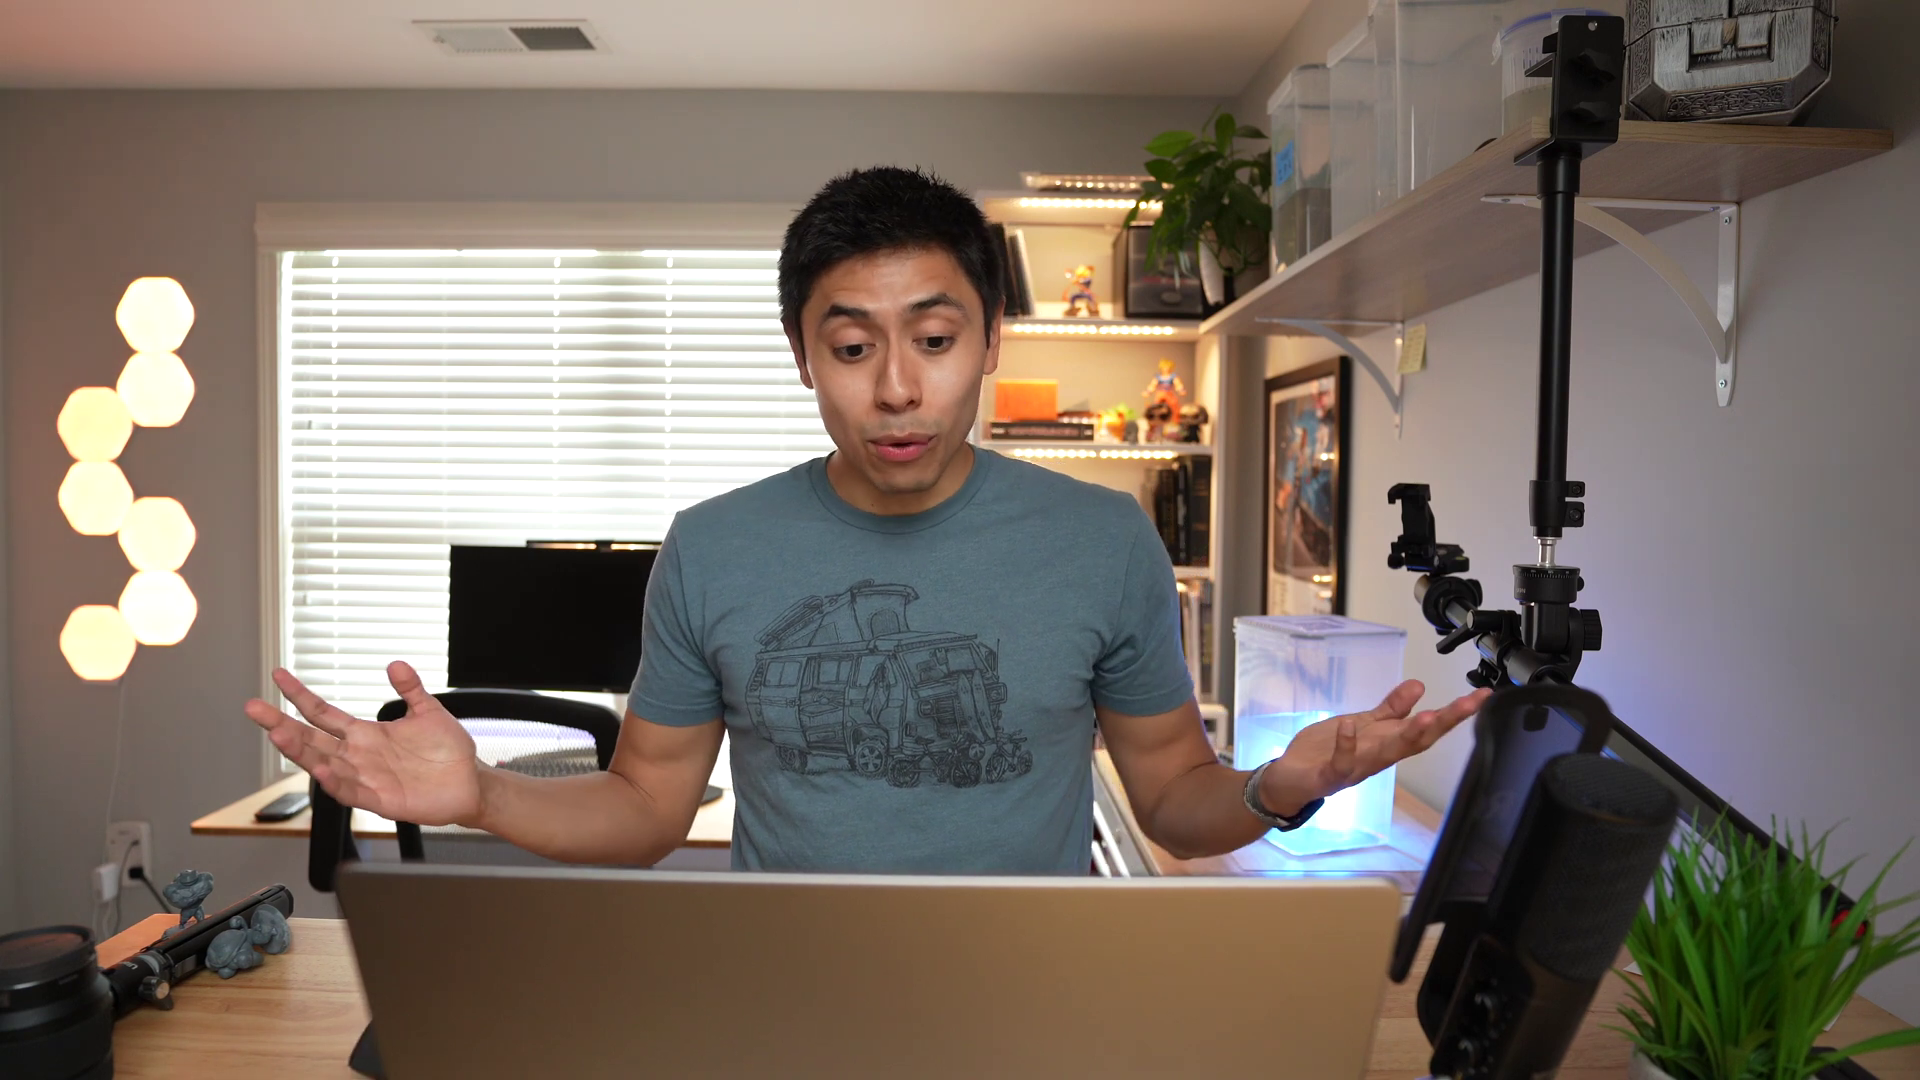